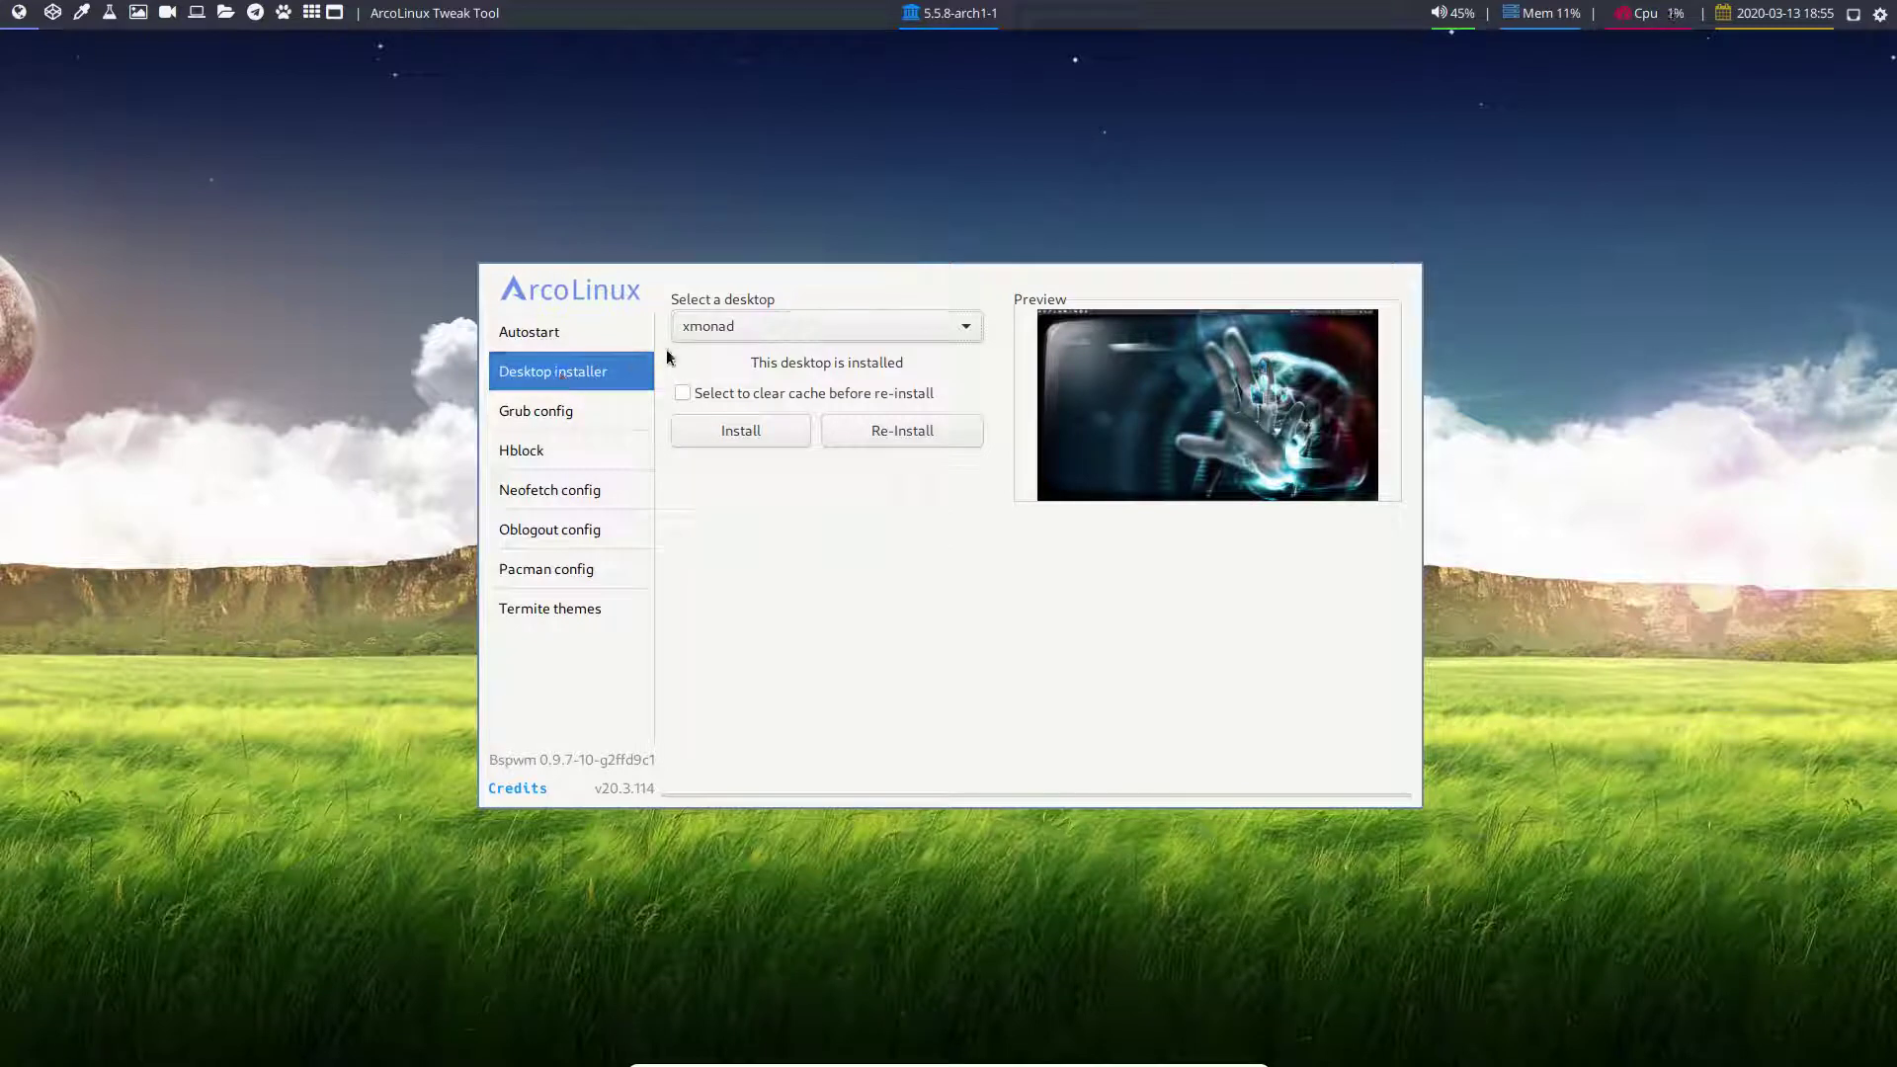
Step: Preview the awesome desktop in the desktop installer and switch the clear-cache-before-re-install option on and off again
{"action": "left_click", "coordinate": [721, 334]}
{"action": "scroll", "coordinate": [722, 336], "scroll_direction": "up", "scroll_amount": 3}
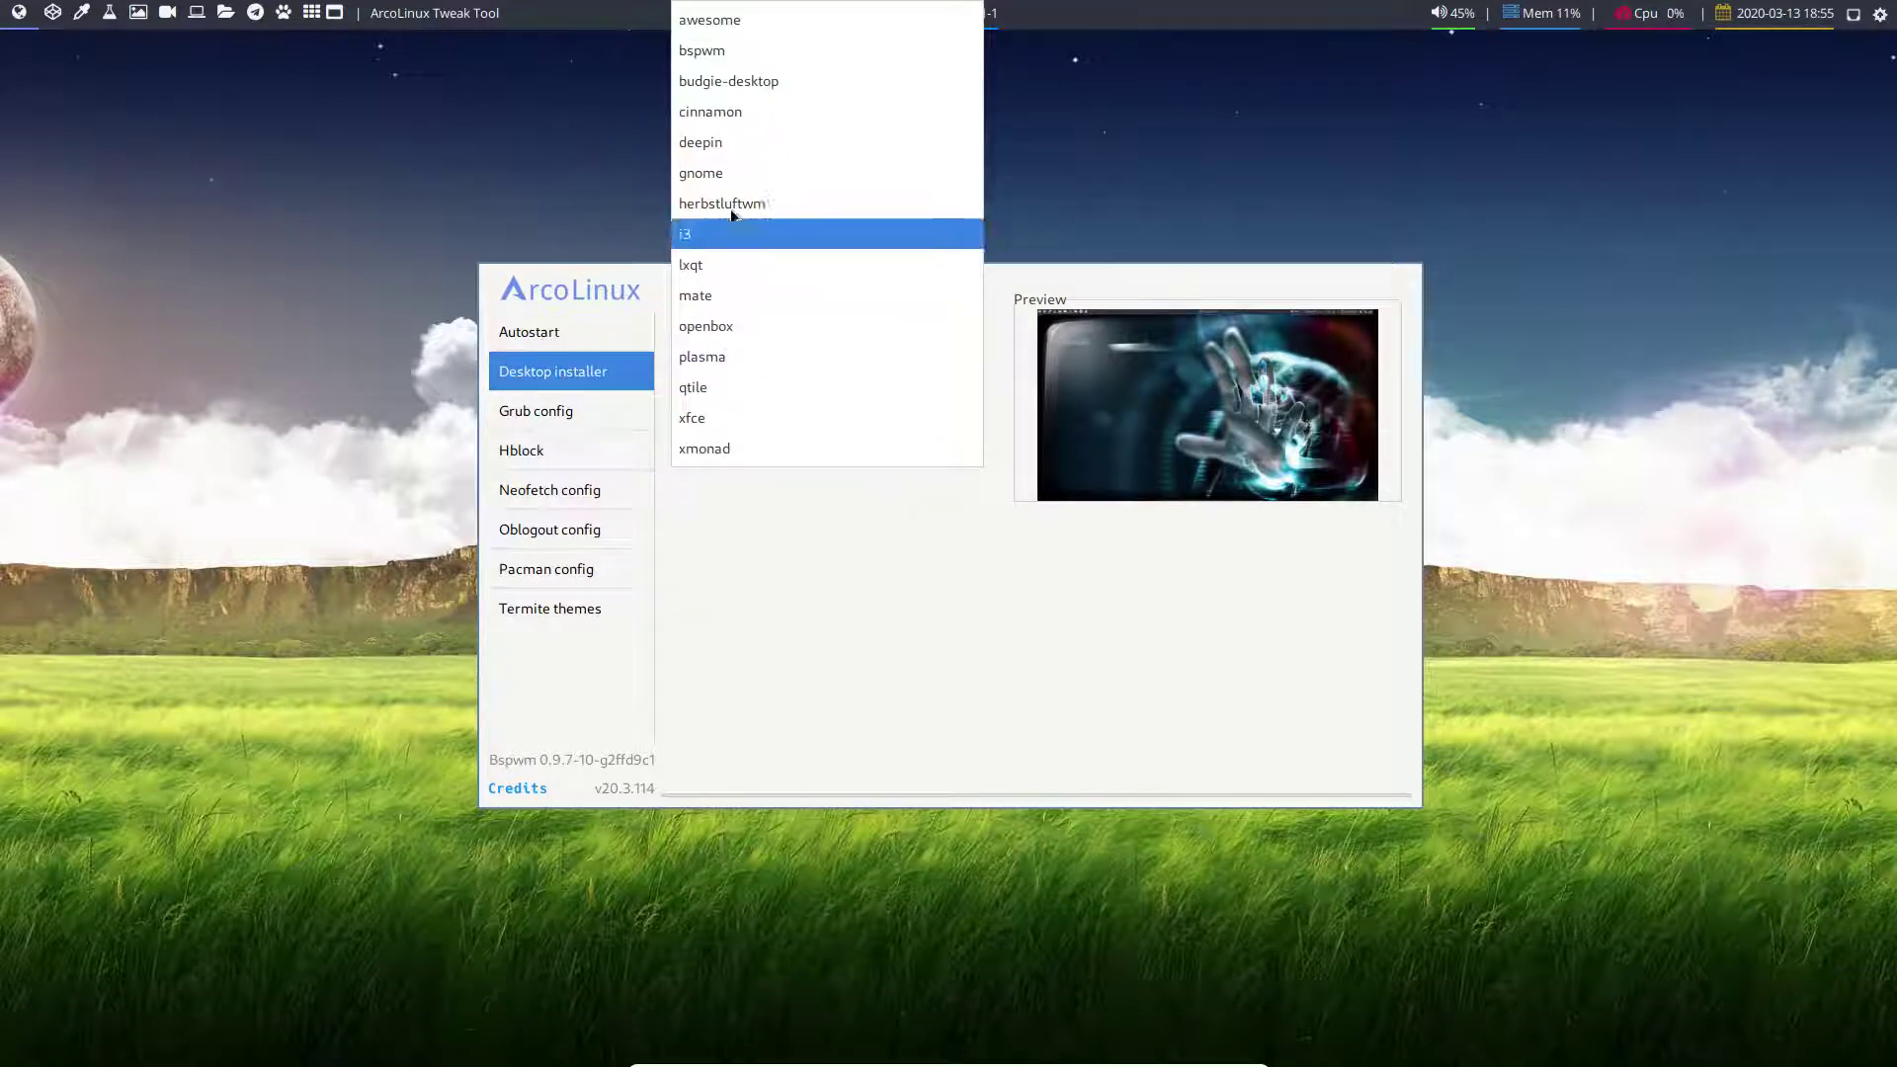
{"action": "left_click", "coordinate": [737, 18]}
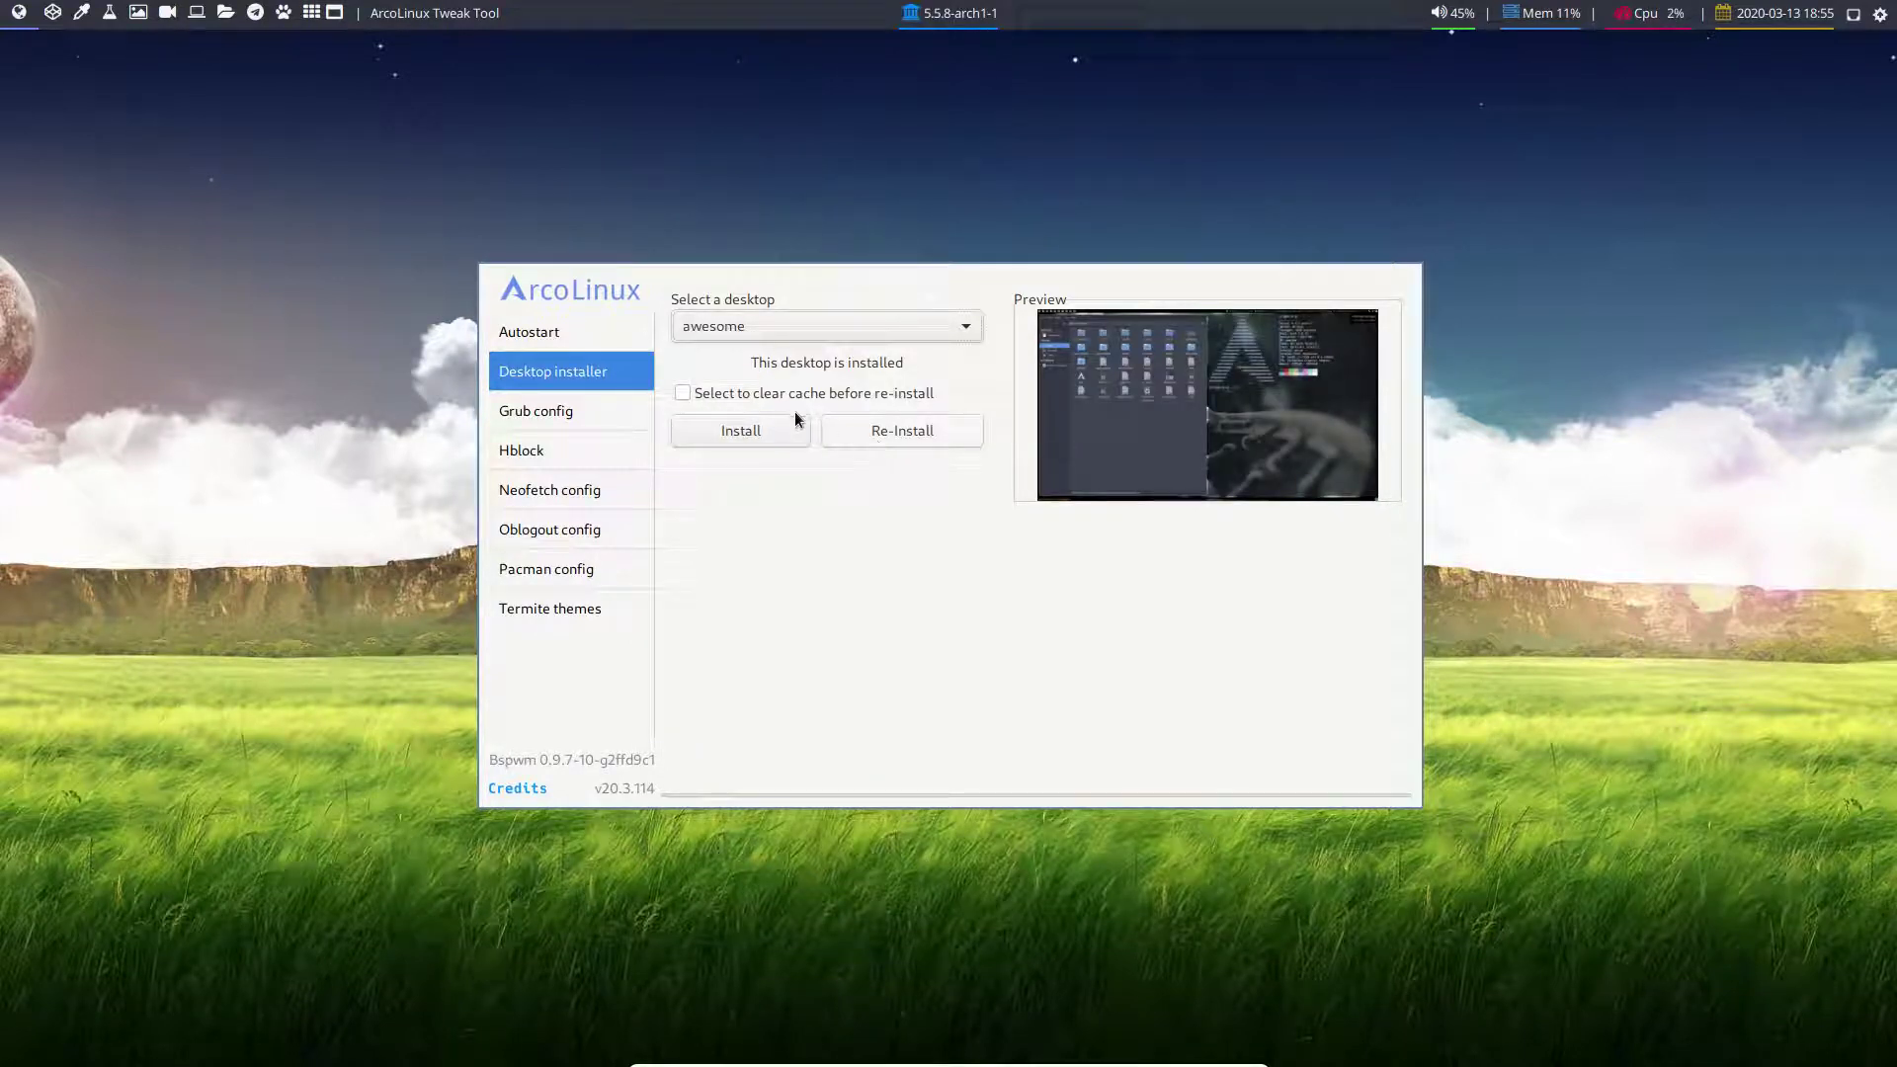
{"action": "left_click", "coordinate": [736, 395]}
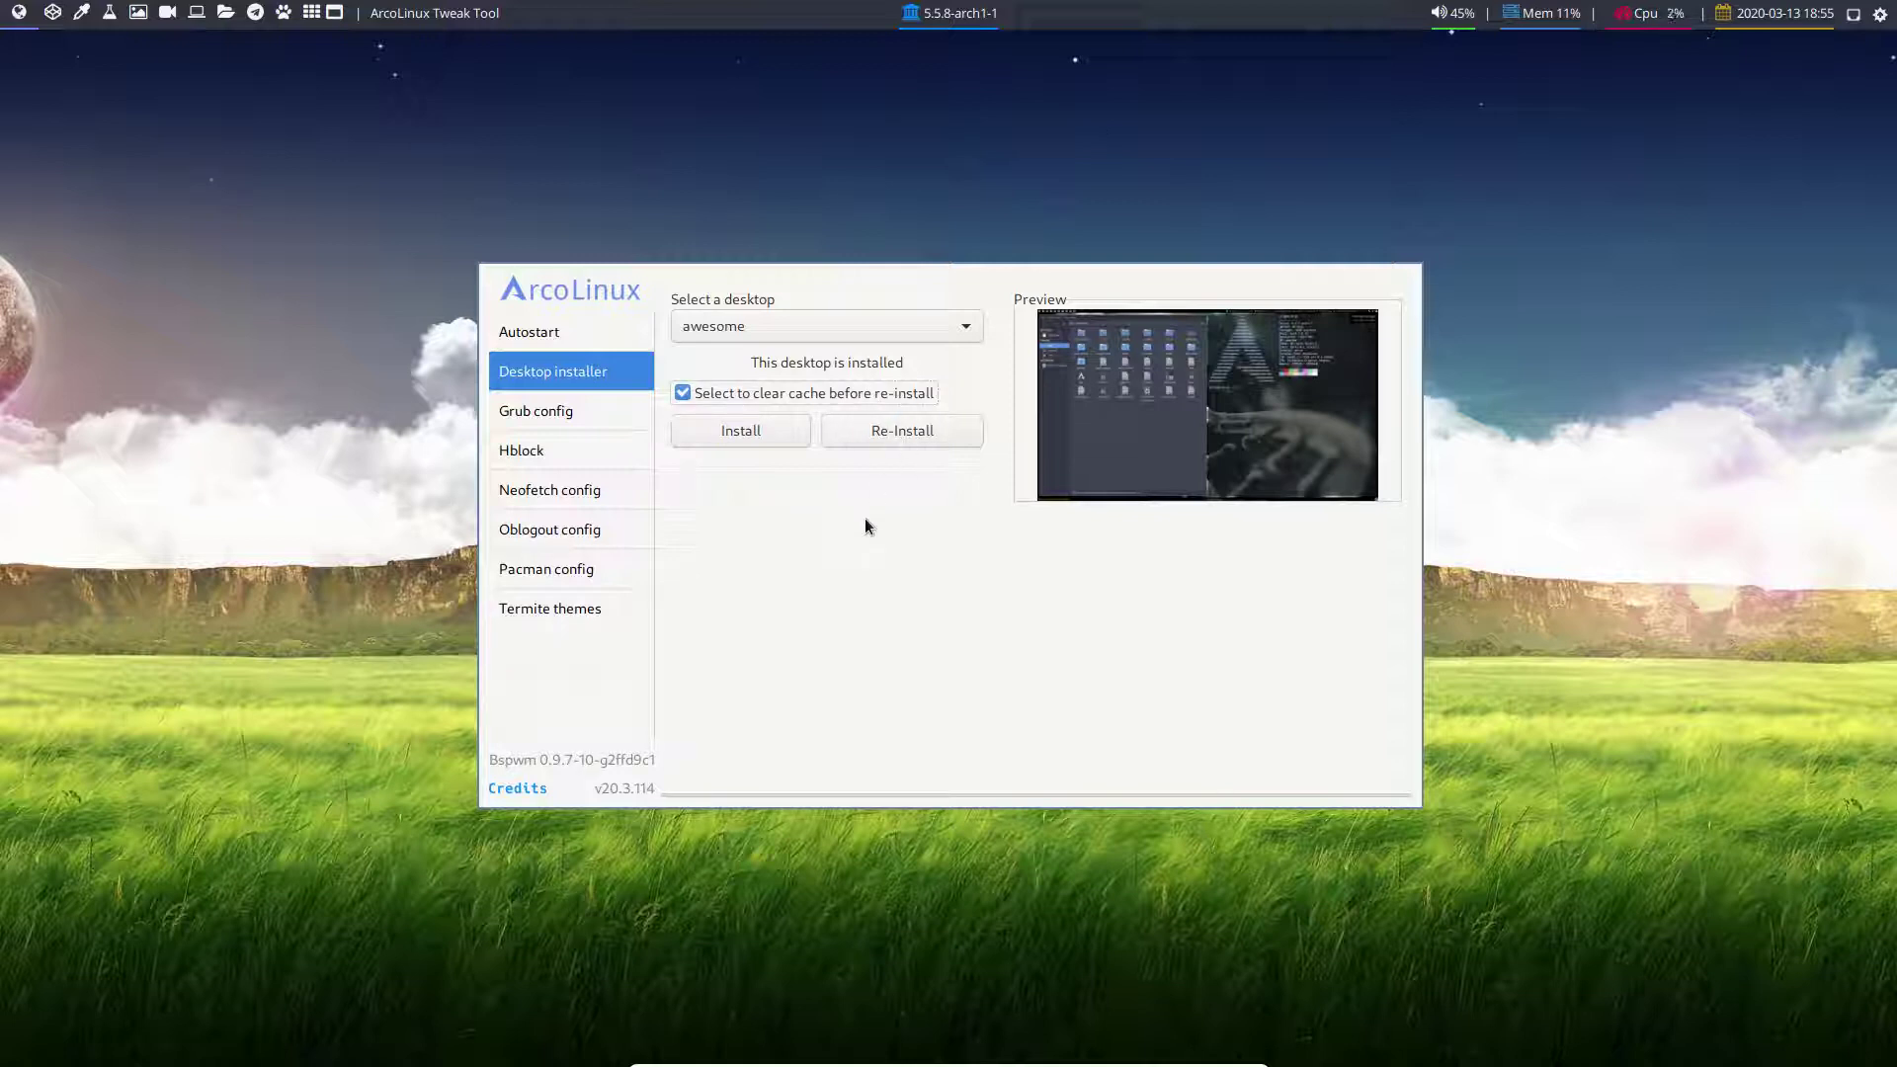
{"action": "left_click", "coordinate": [682, 393]}
Step: Log out of the bspwm session and choose awesome as the desktop session on the login screen
{"action": "key", "text": "super+x"}
{"action": "left_click", "coordinate": [758, 523]}
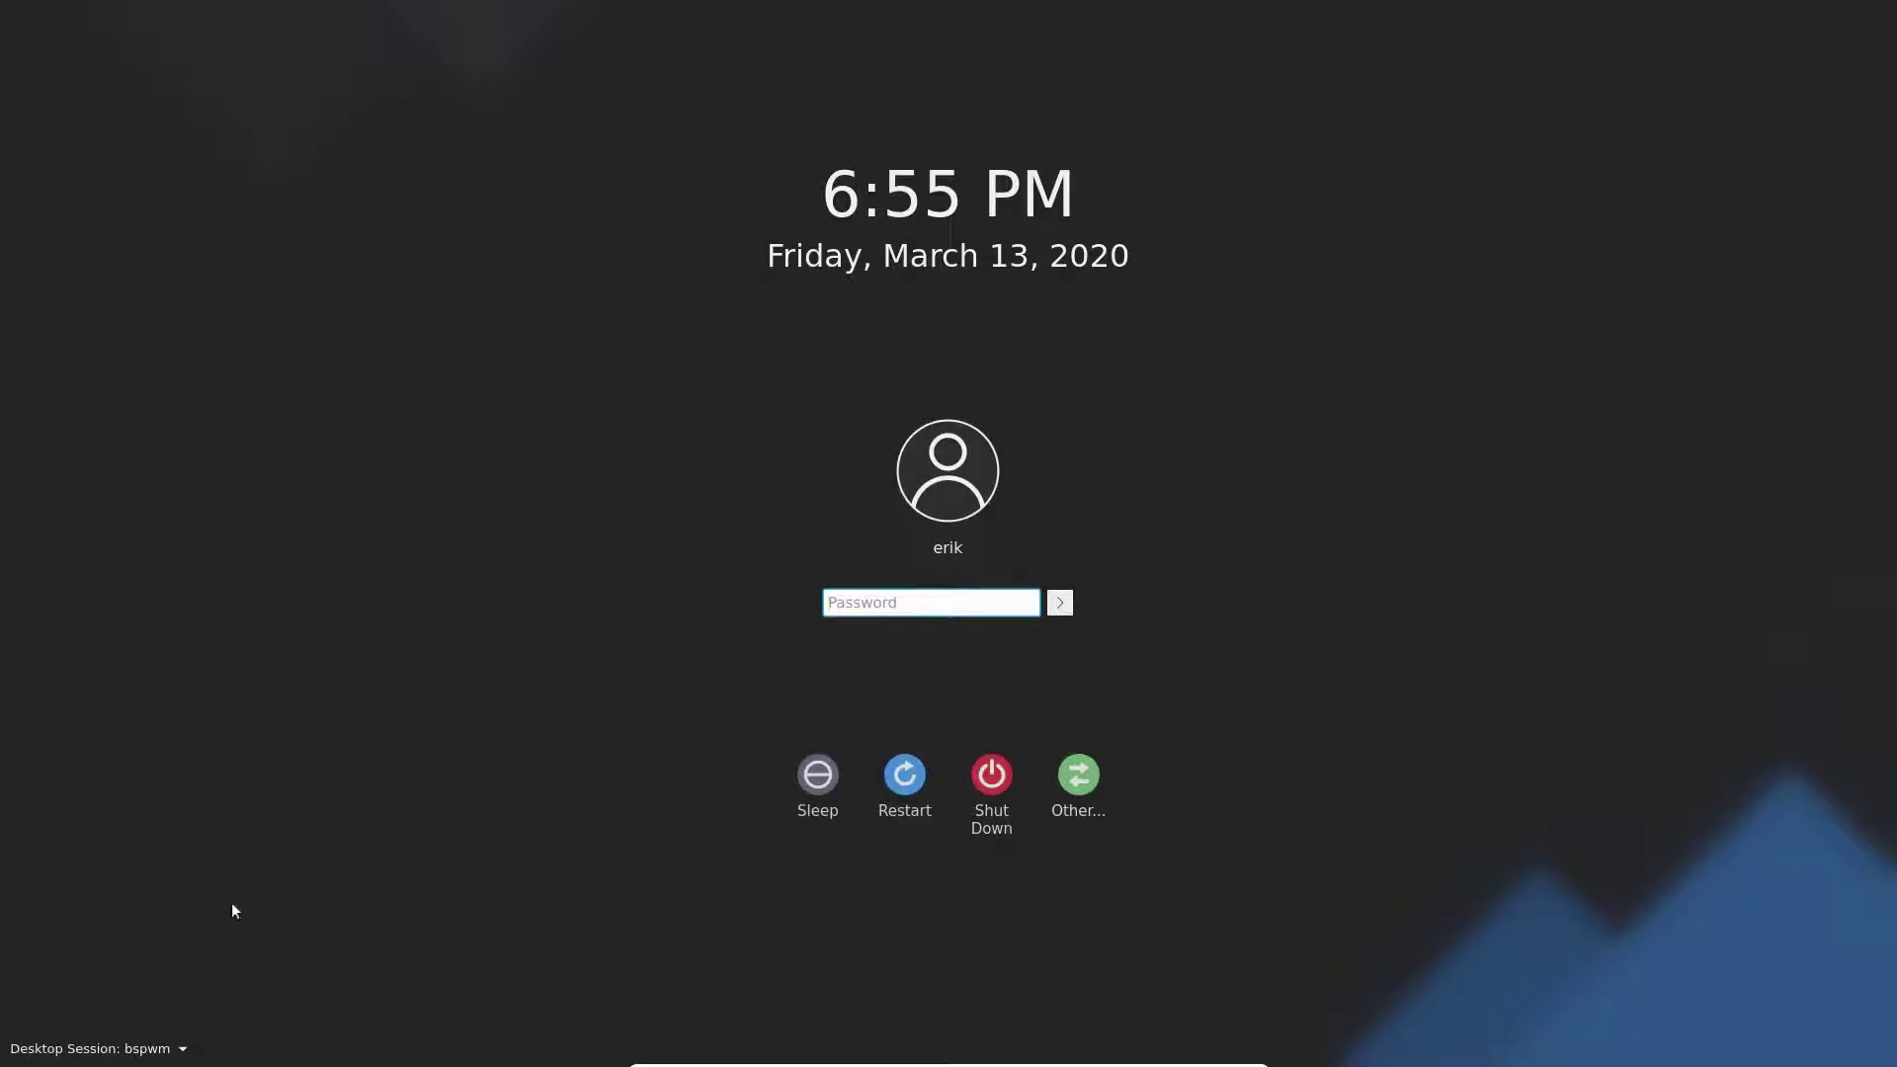
{"action": "left_click", "coordinate": [168, 1047]}
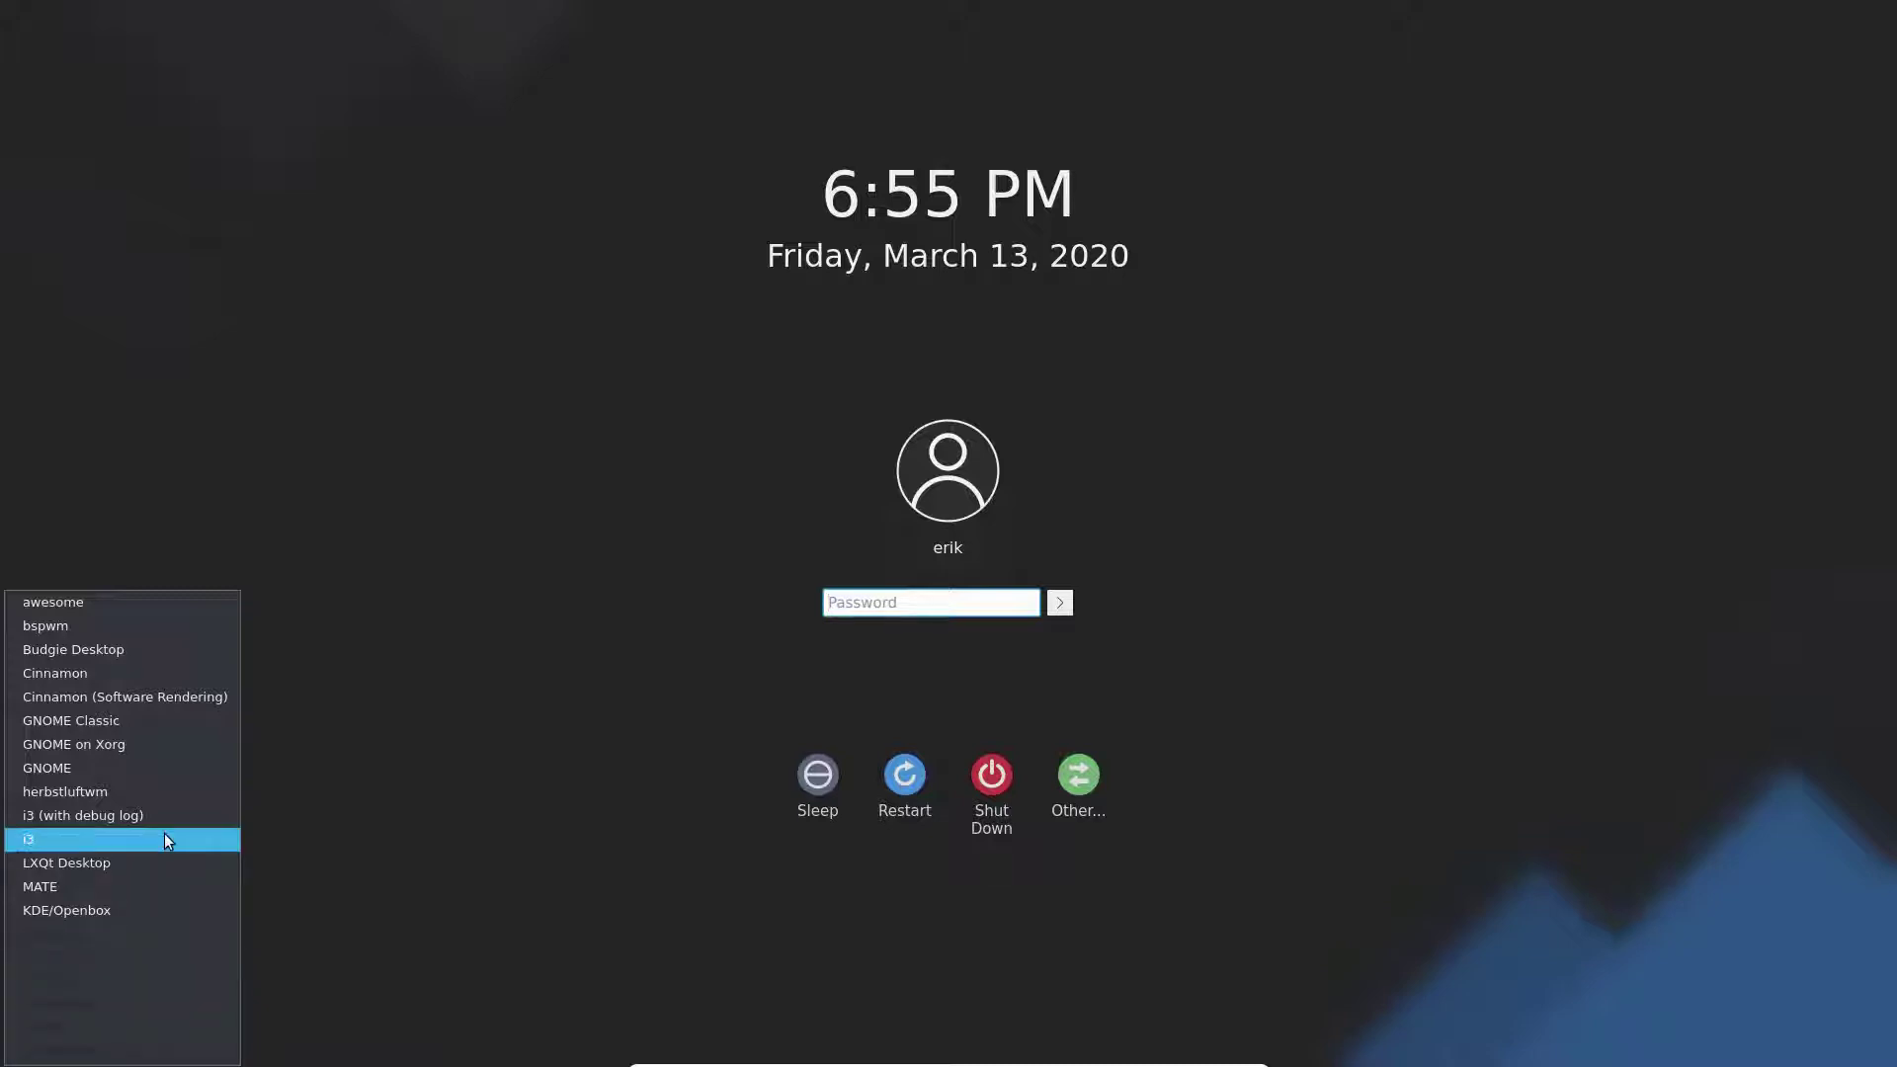
{"action": "left_click", "coordinate": [425, 635]}
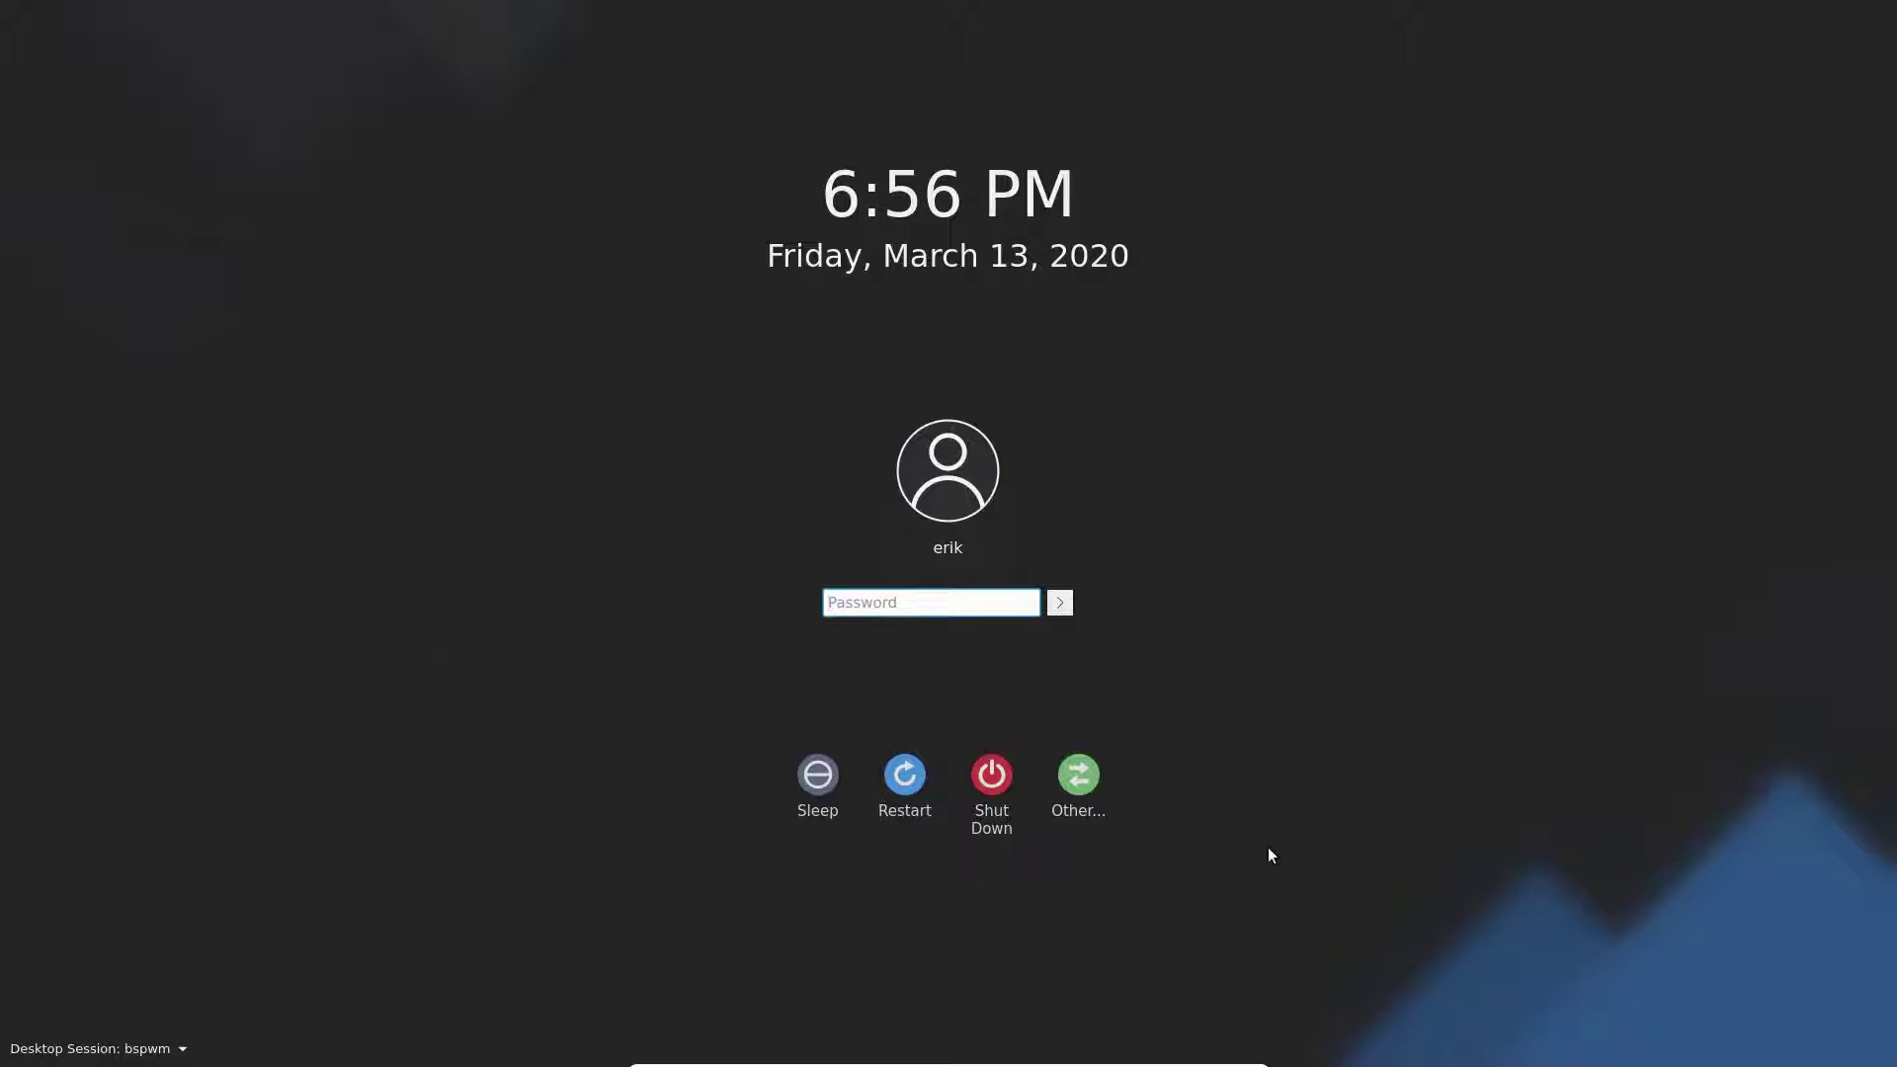
{"action": "left_click", "coordinate": [102, 1048]}
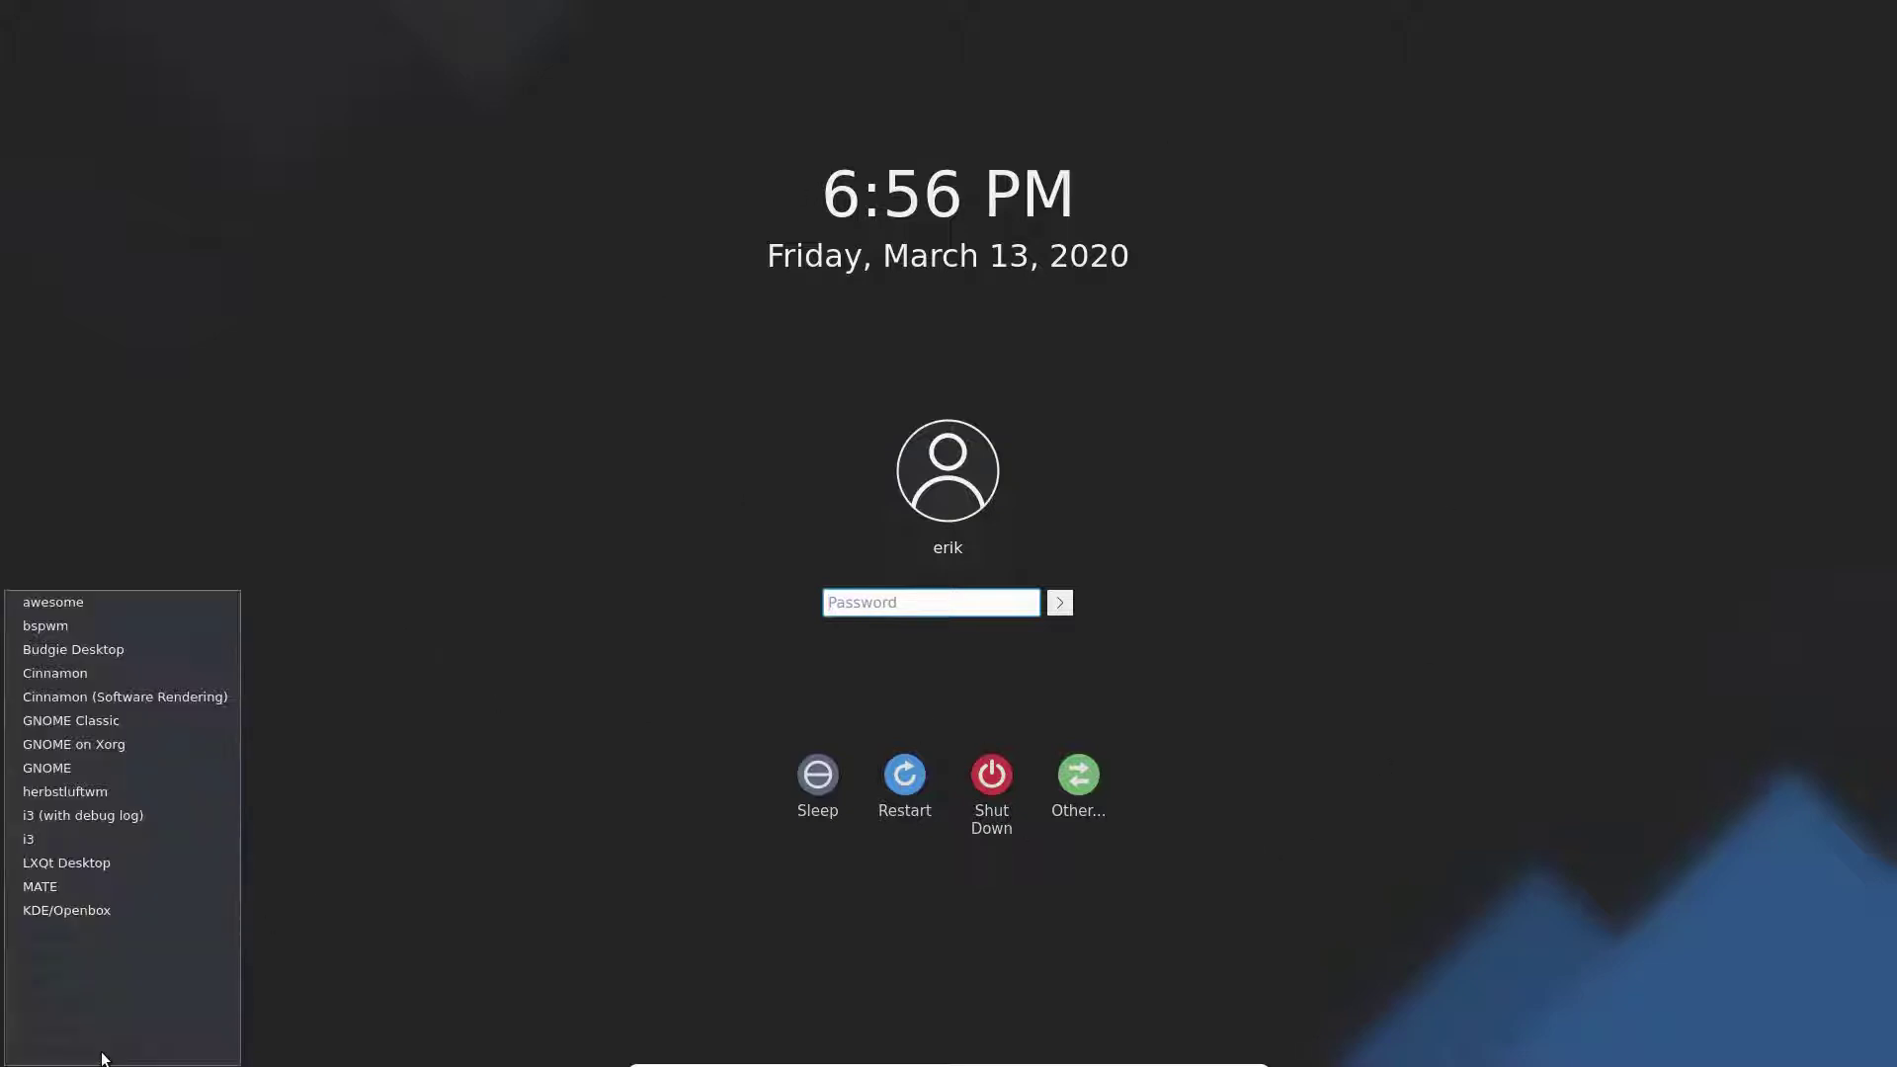
{"action": "left_click", "coordinate": [100, 606]}
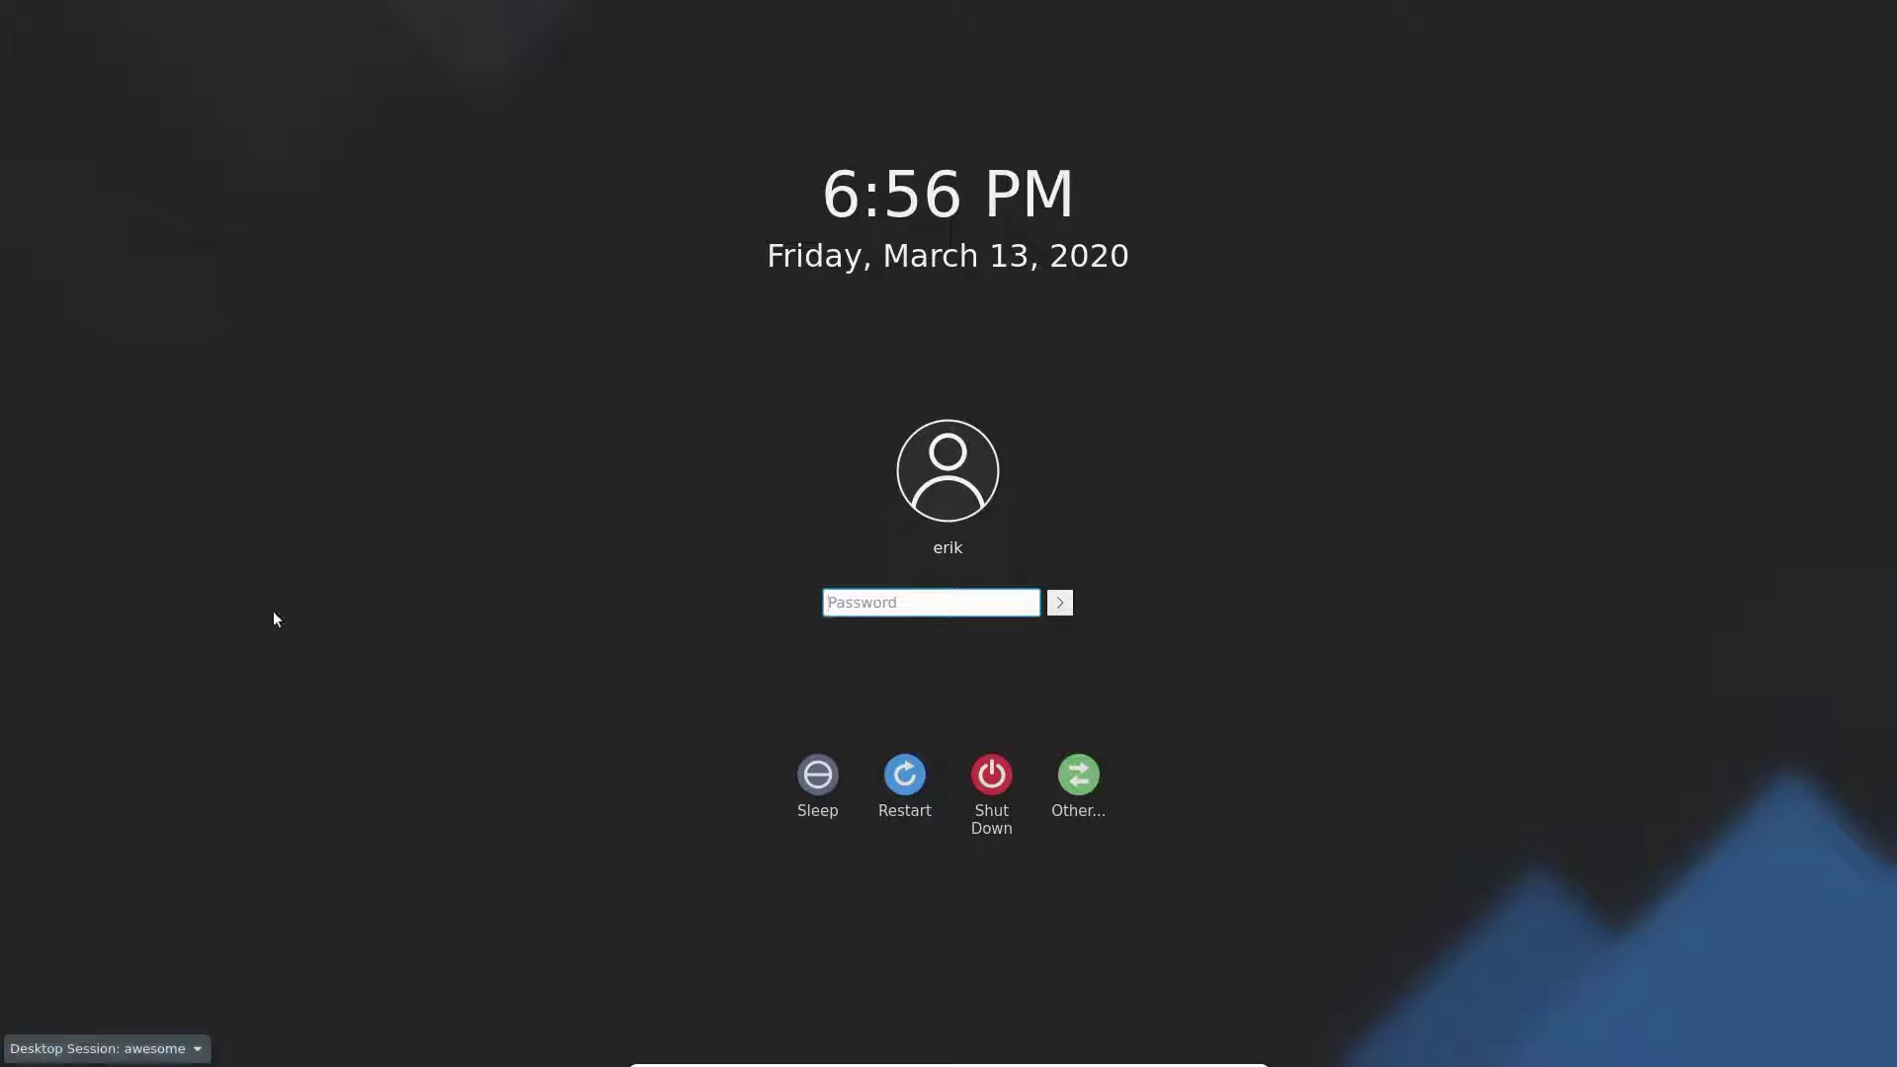
Step: Enter the account password, retyping it to correct the entry, and log in to the awesome session
{"action": "type", "text": "●●●●"}
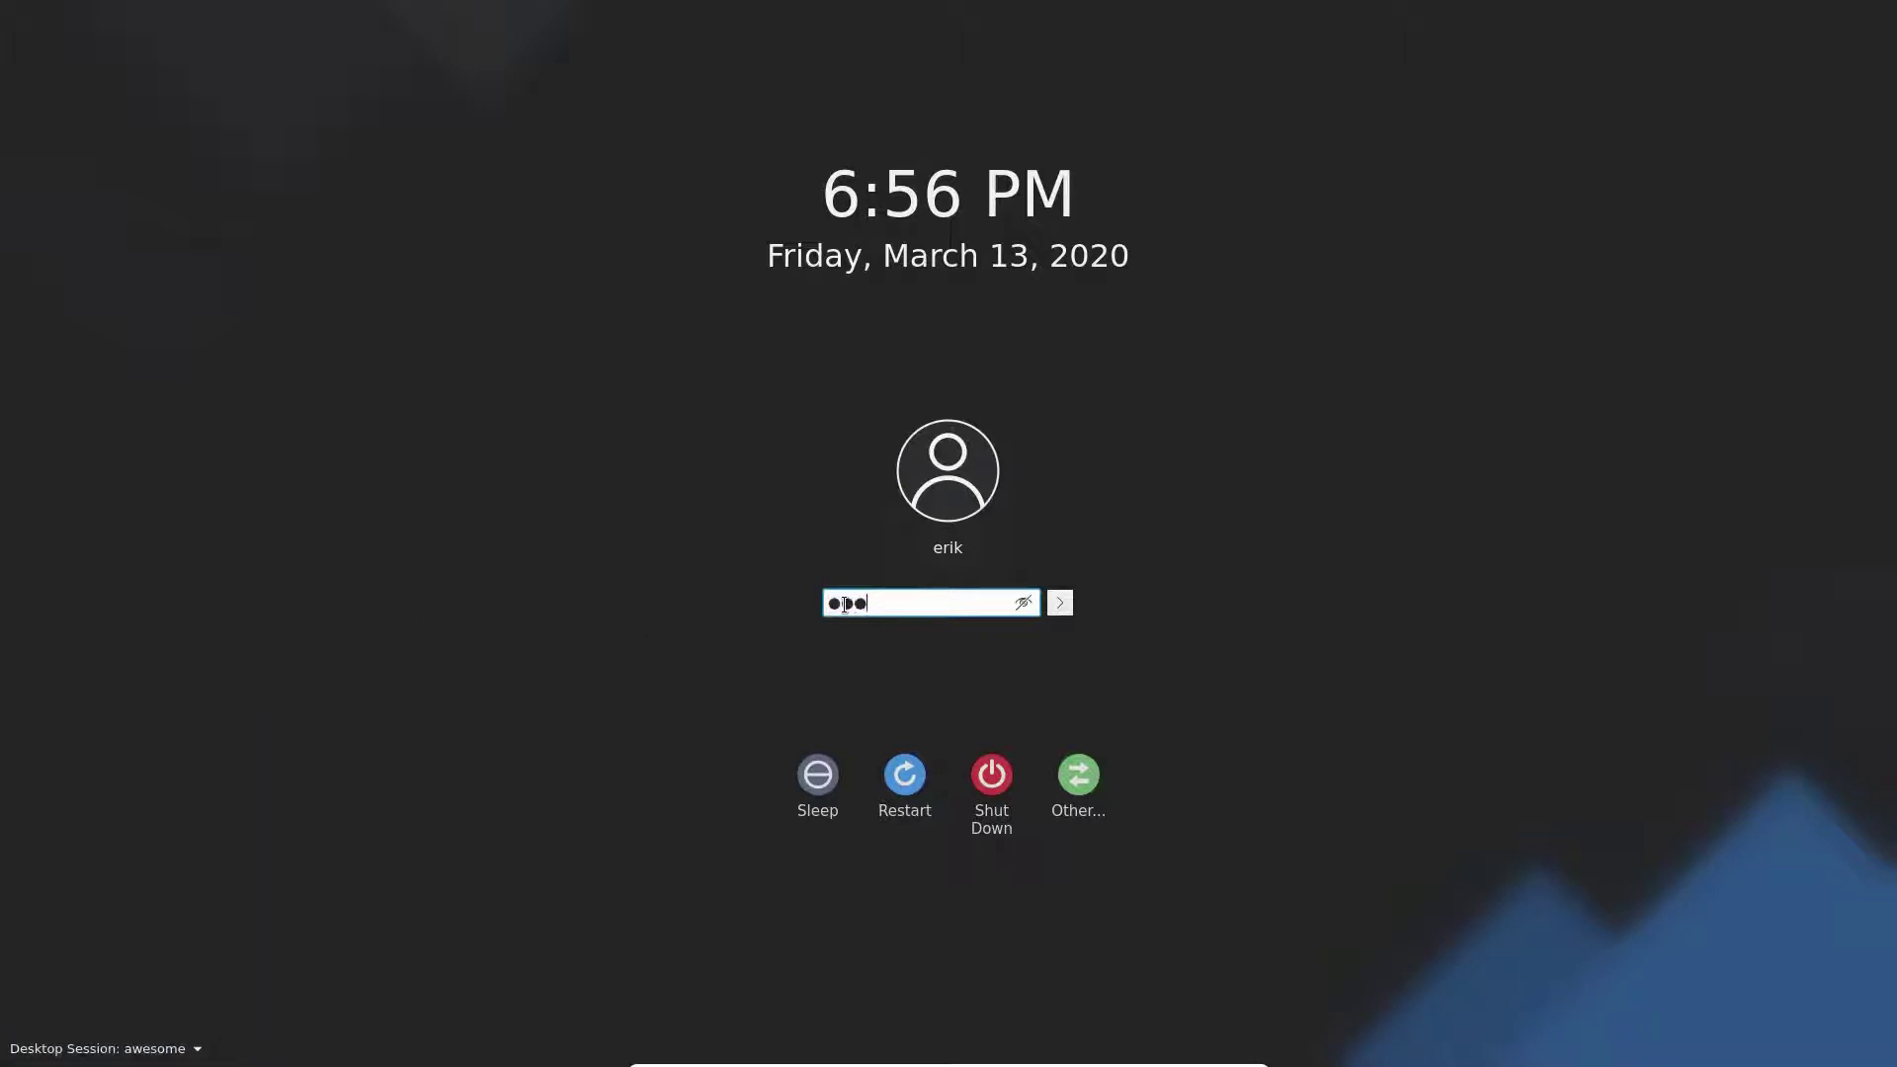
{"action": "key", "text": "BackSpace"}
{"action": "key", "text": "BackSpace"}
{"action": "key", "text": "BackSpace"}
{"action": "type", "text": "●●●"}
{"action": "key", "text": "Return"}
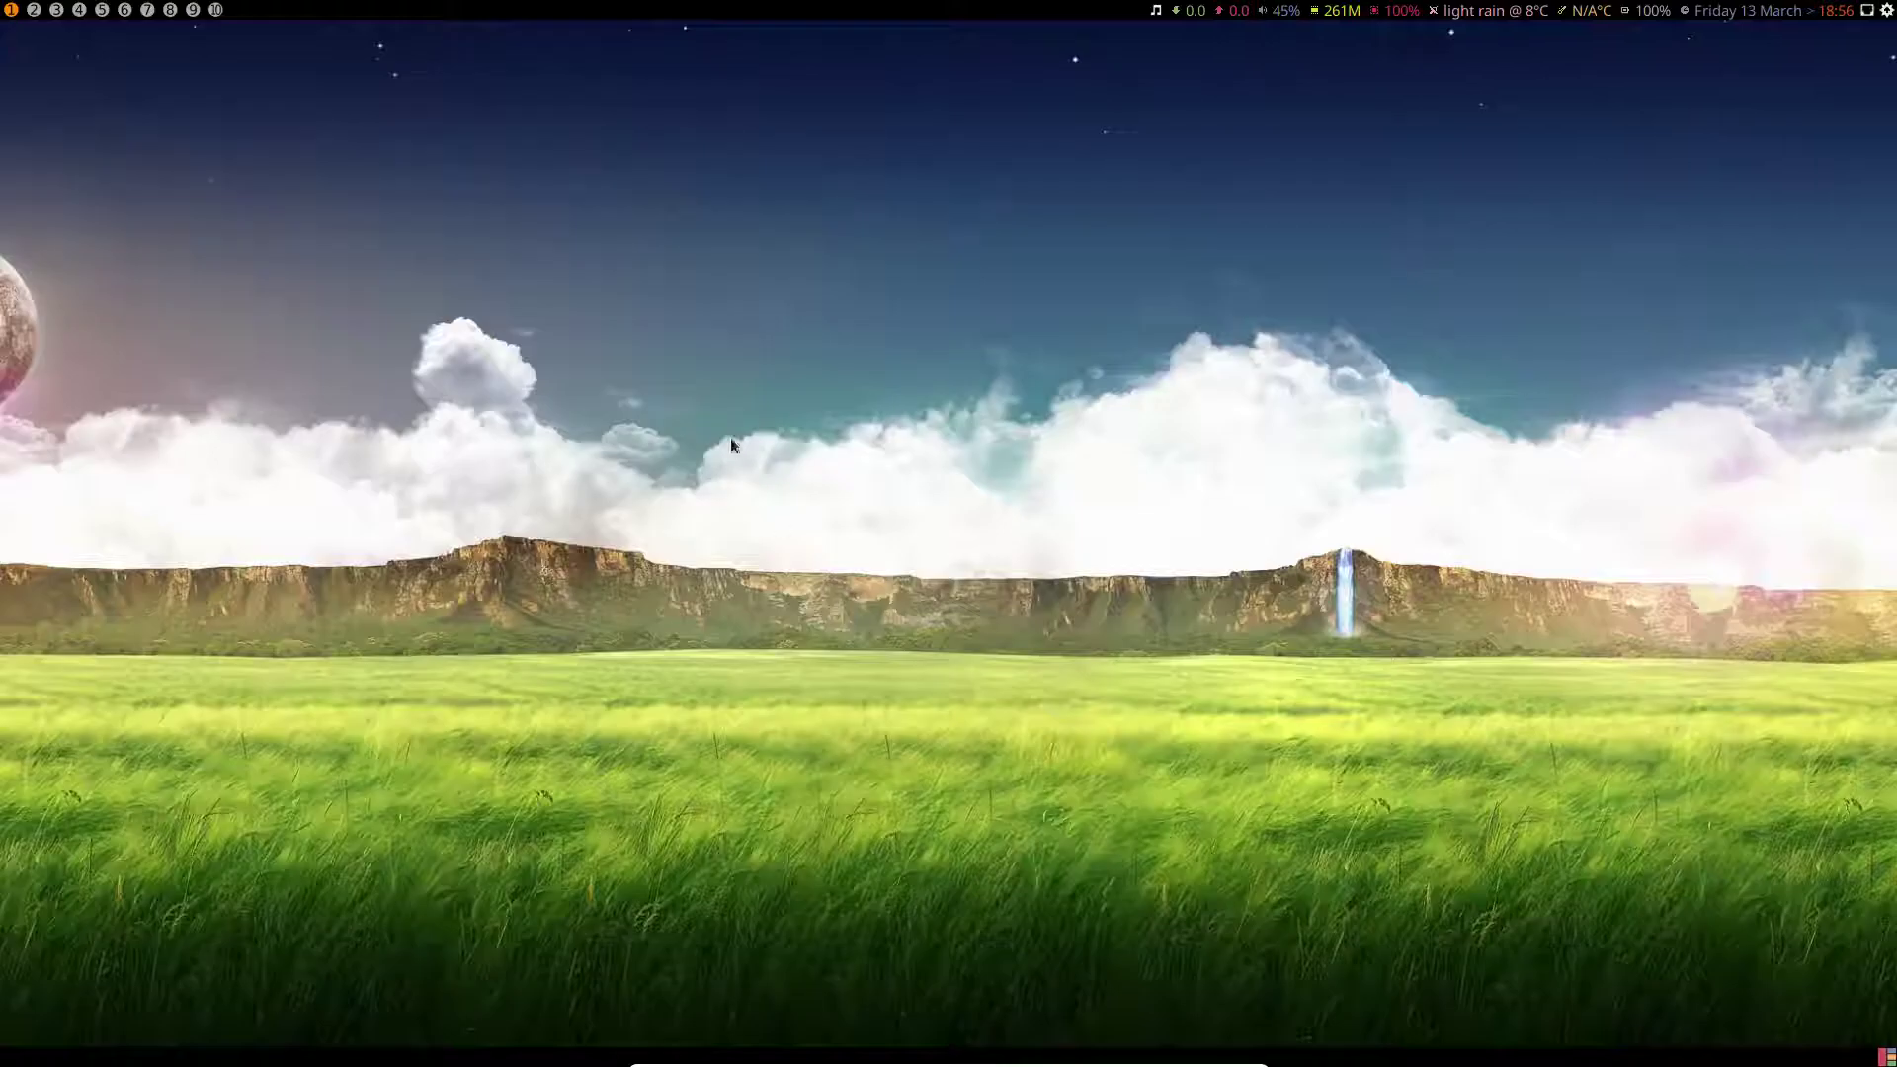
Step: Log out of awesome and log in to the herbstluftwm session with the account password
{"action": "key", "text": "super+x"}
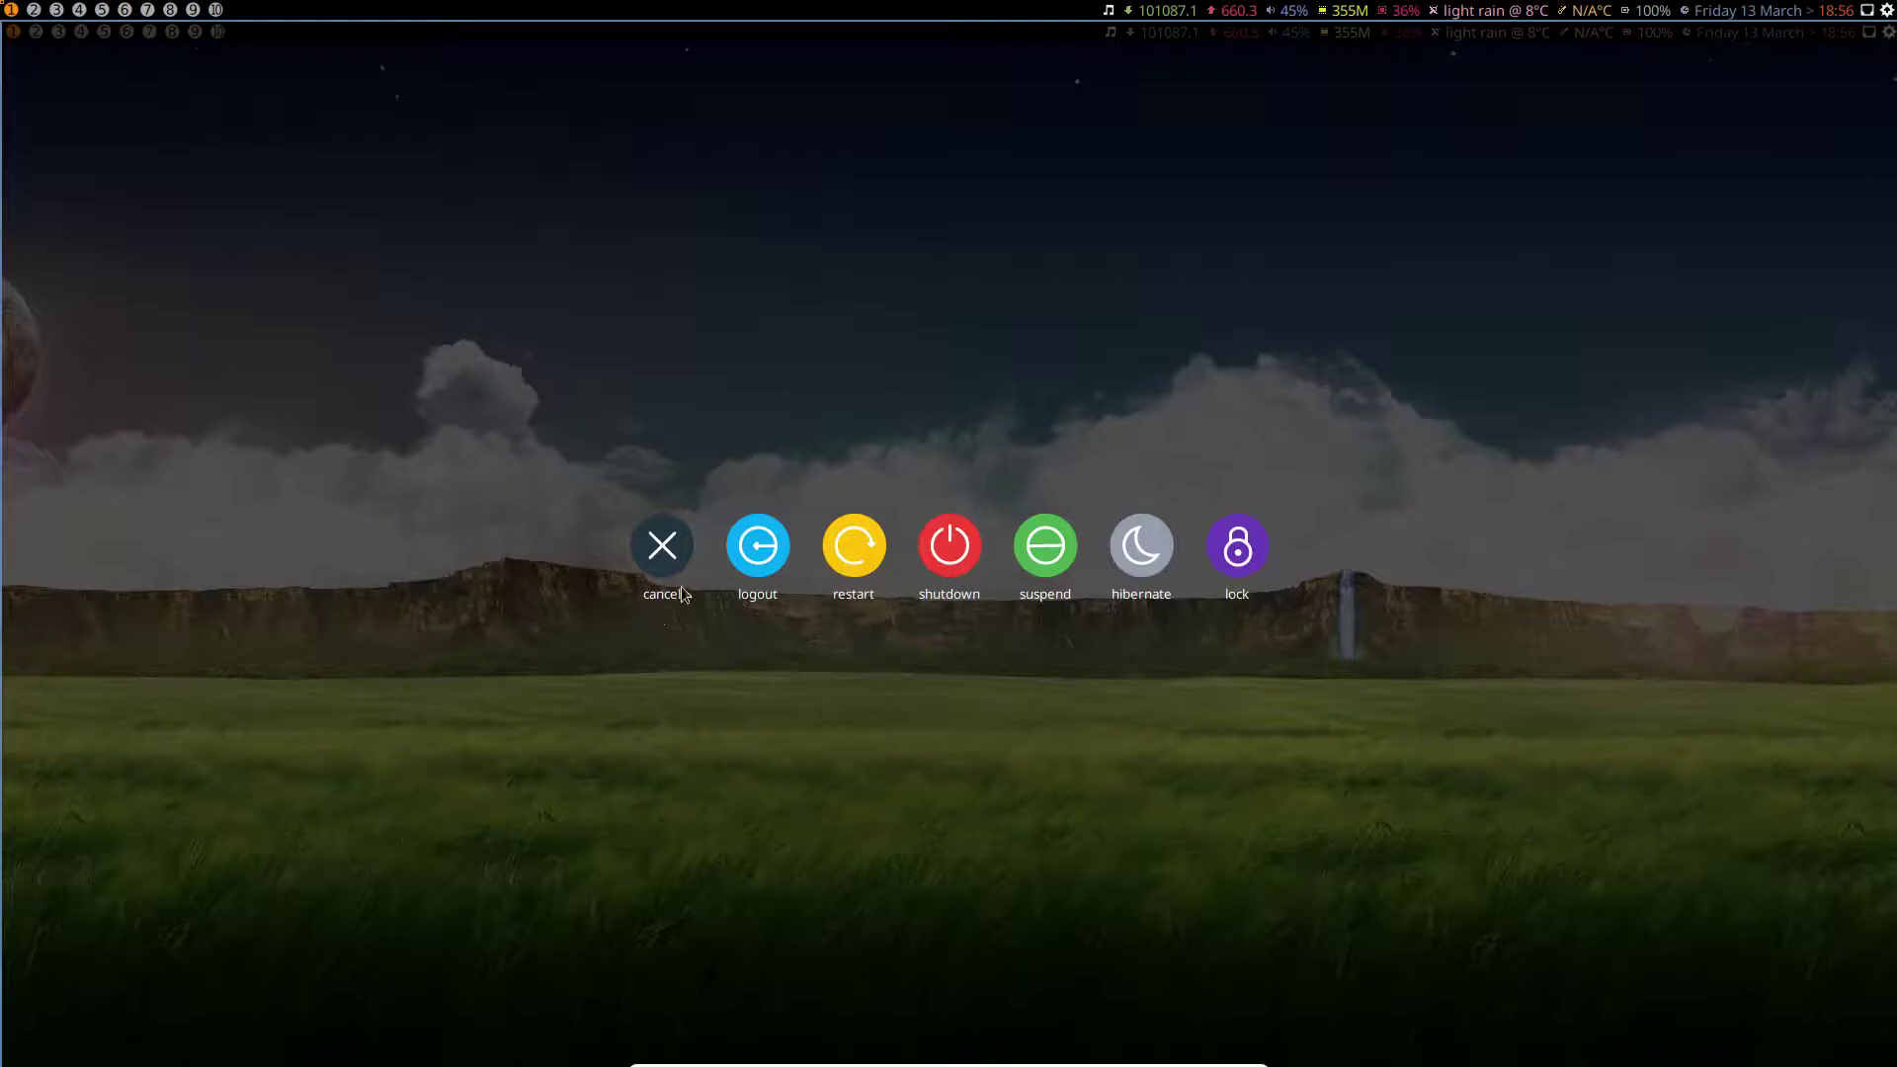
{"action": "left_click", "coordinate": [760, 547]}
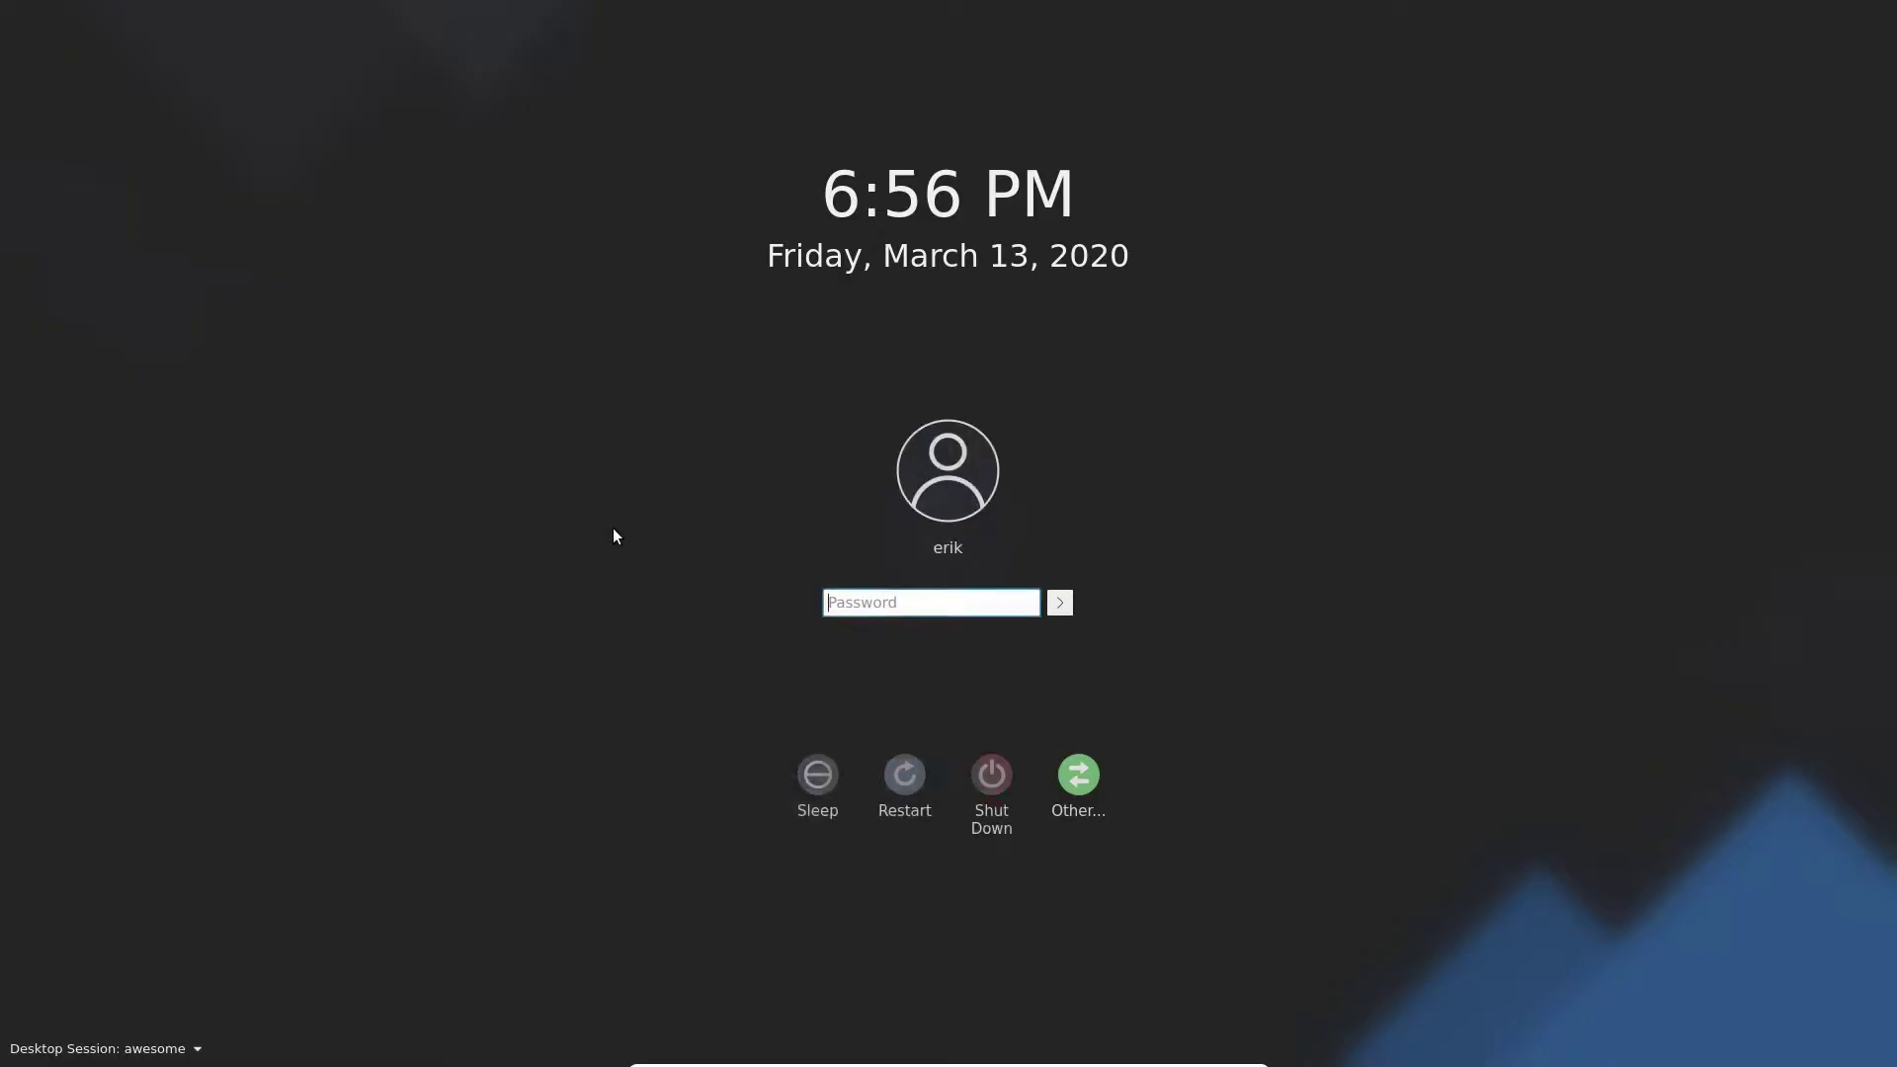
{"action": "left_click", "coordinate": [178, 1049]}
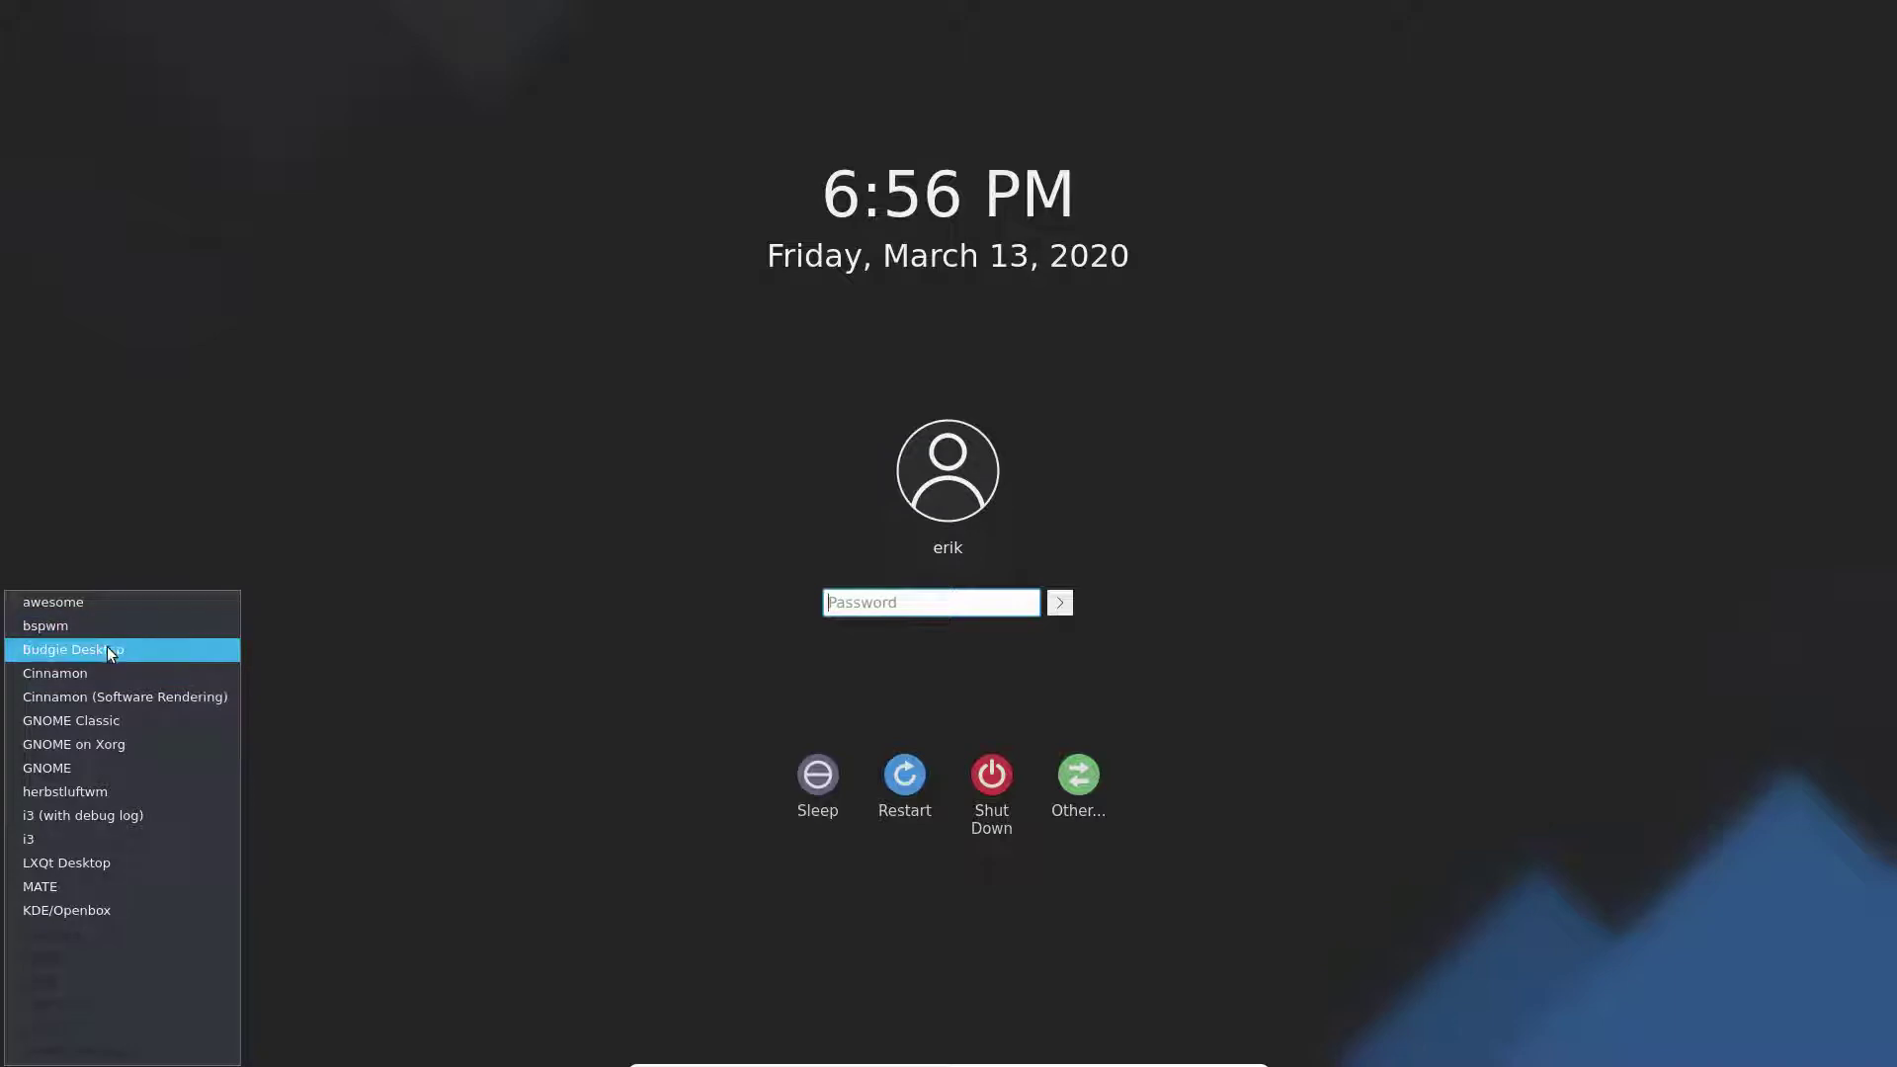
{"action": "left_click", "coordinate": [114, 792]}
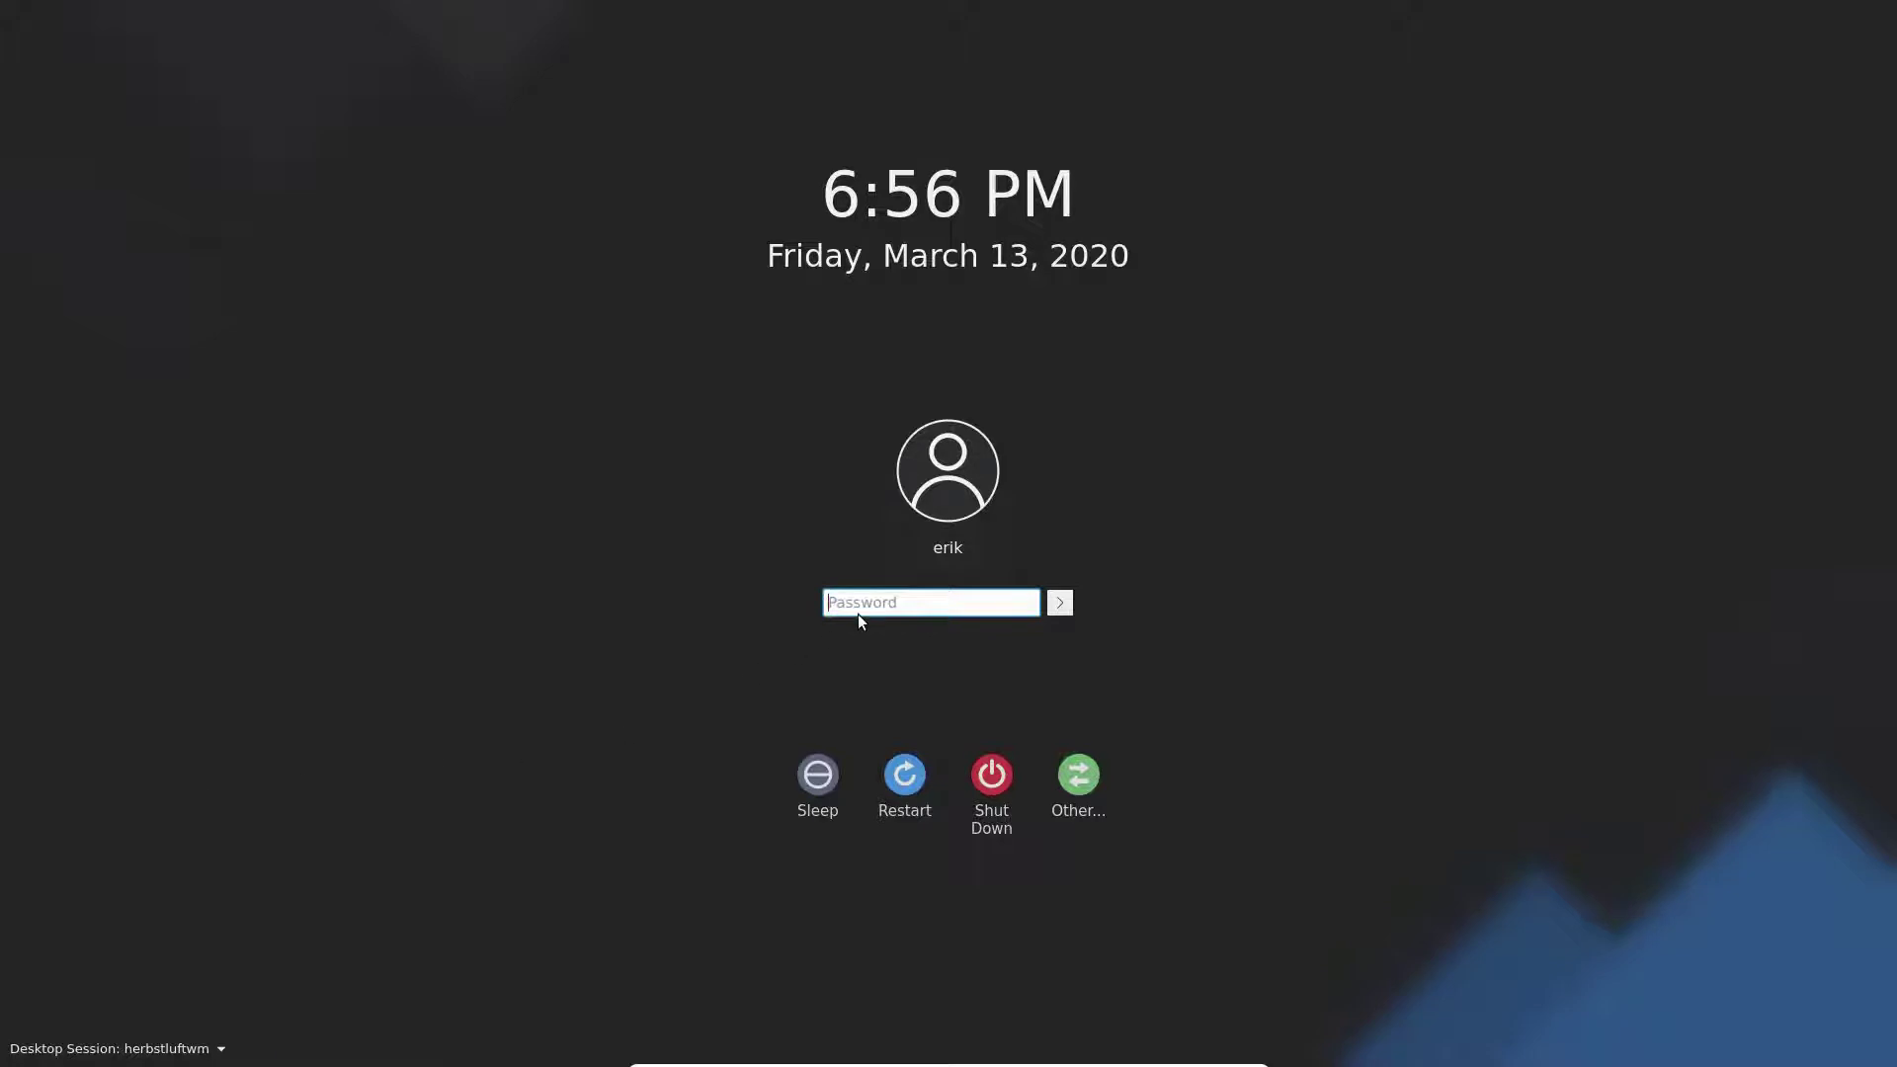
{"action": "type", "text": "****"}
{"action": "key", "text": "Return"}
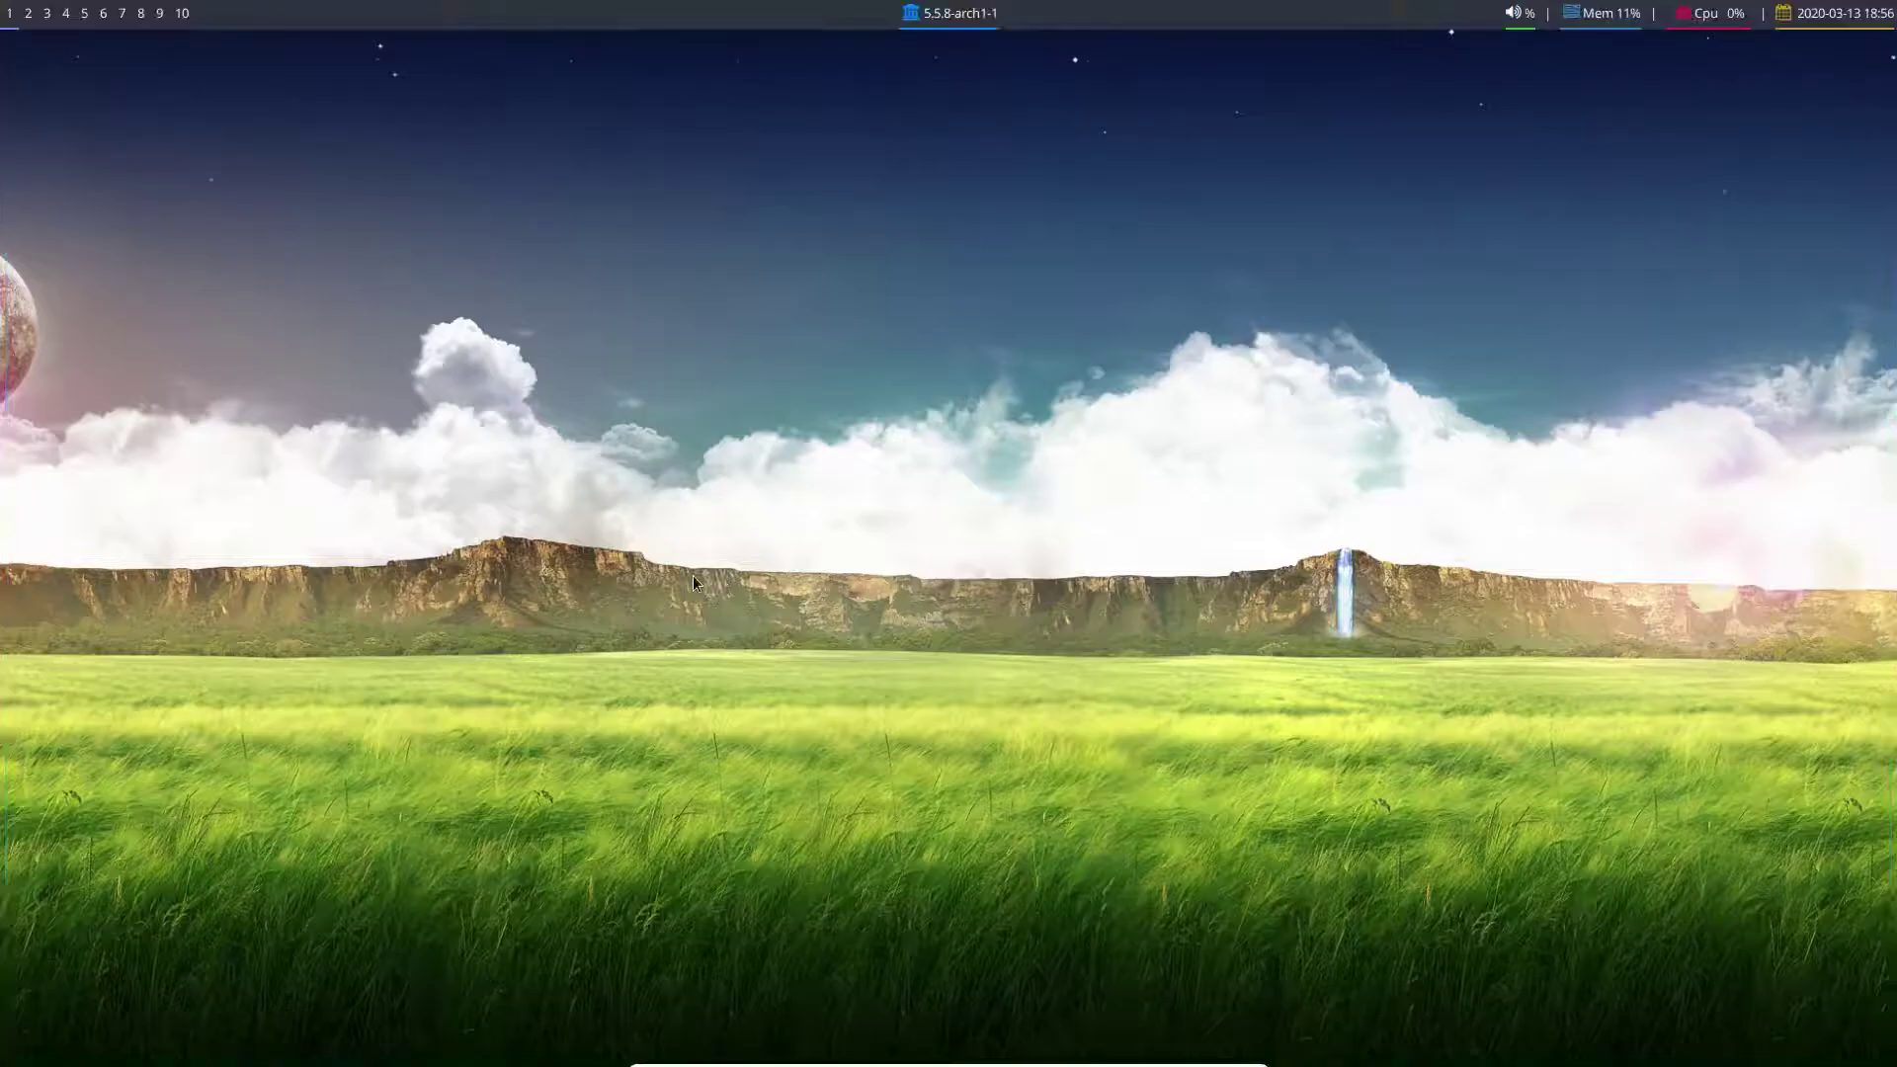
Step: Log out of herbstluftwm and log in to the Qtile session with the account password
{"action": "key", "text": "super+x"}
{"action": "left_click", "coordinate": [759, 539]}
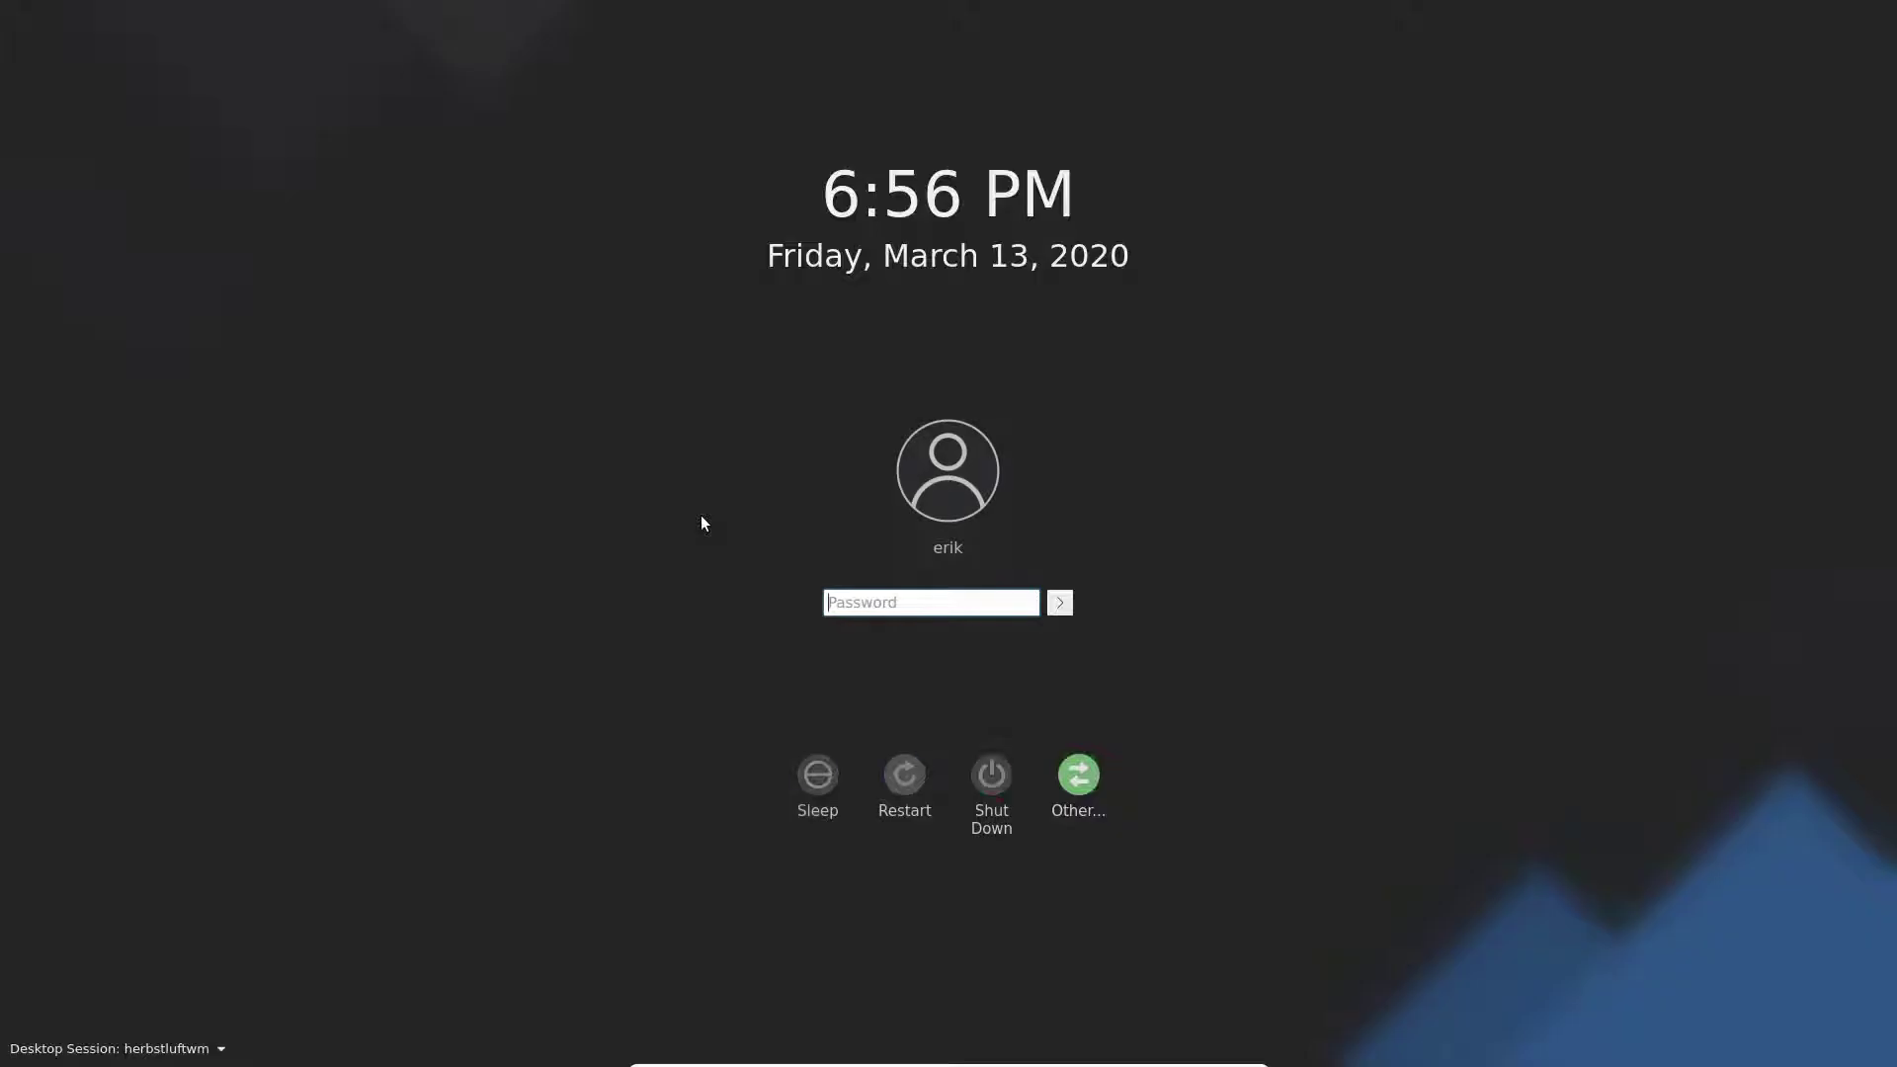
{"action": "left_click", "coordinate": [182, 1054]}
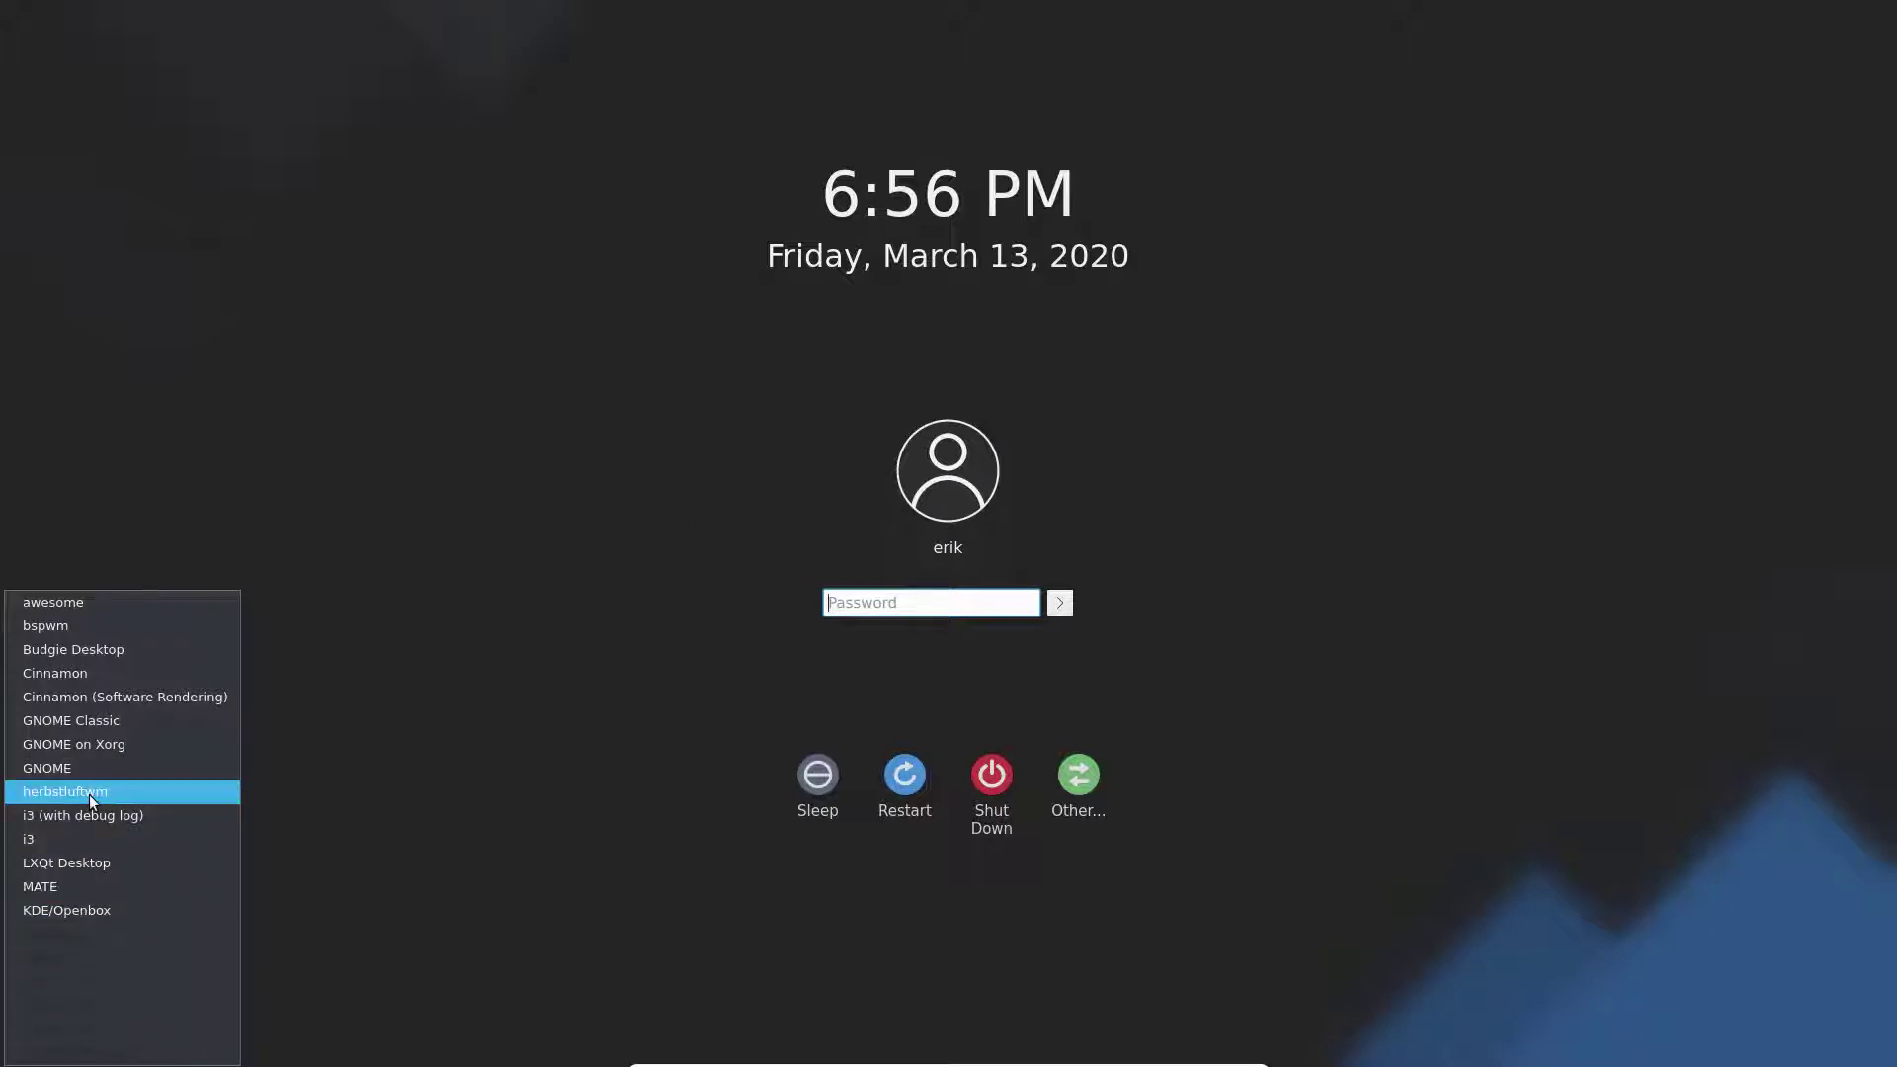
{"action": "left_click", "coordinate": [74, 980]}
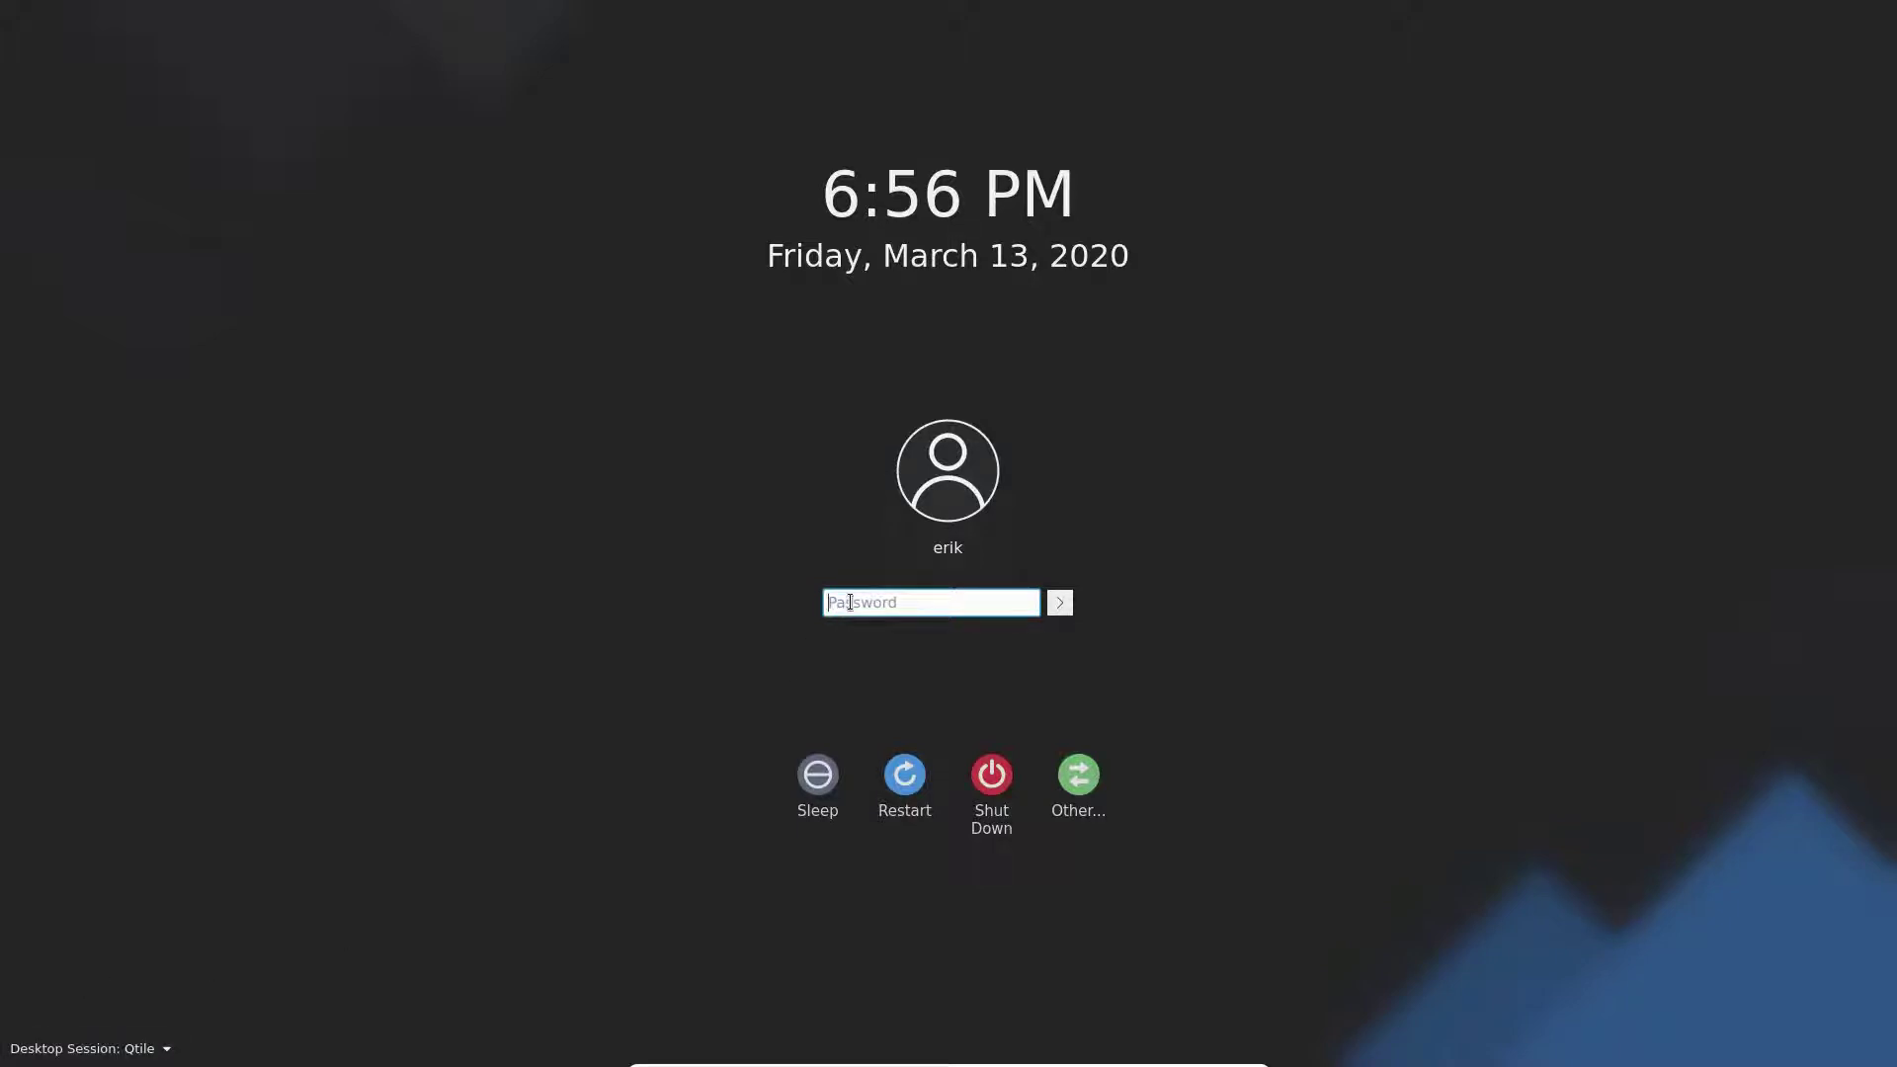
{"action": "type", "text": "****"}
{"action": "key", "text": "Return"}
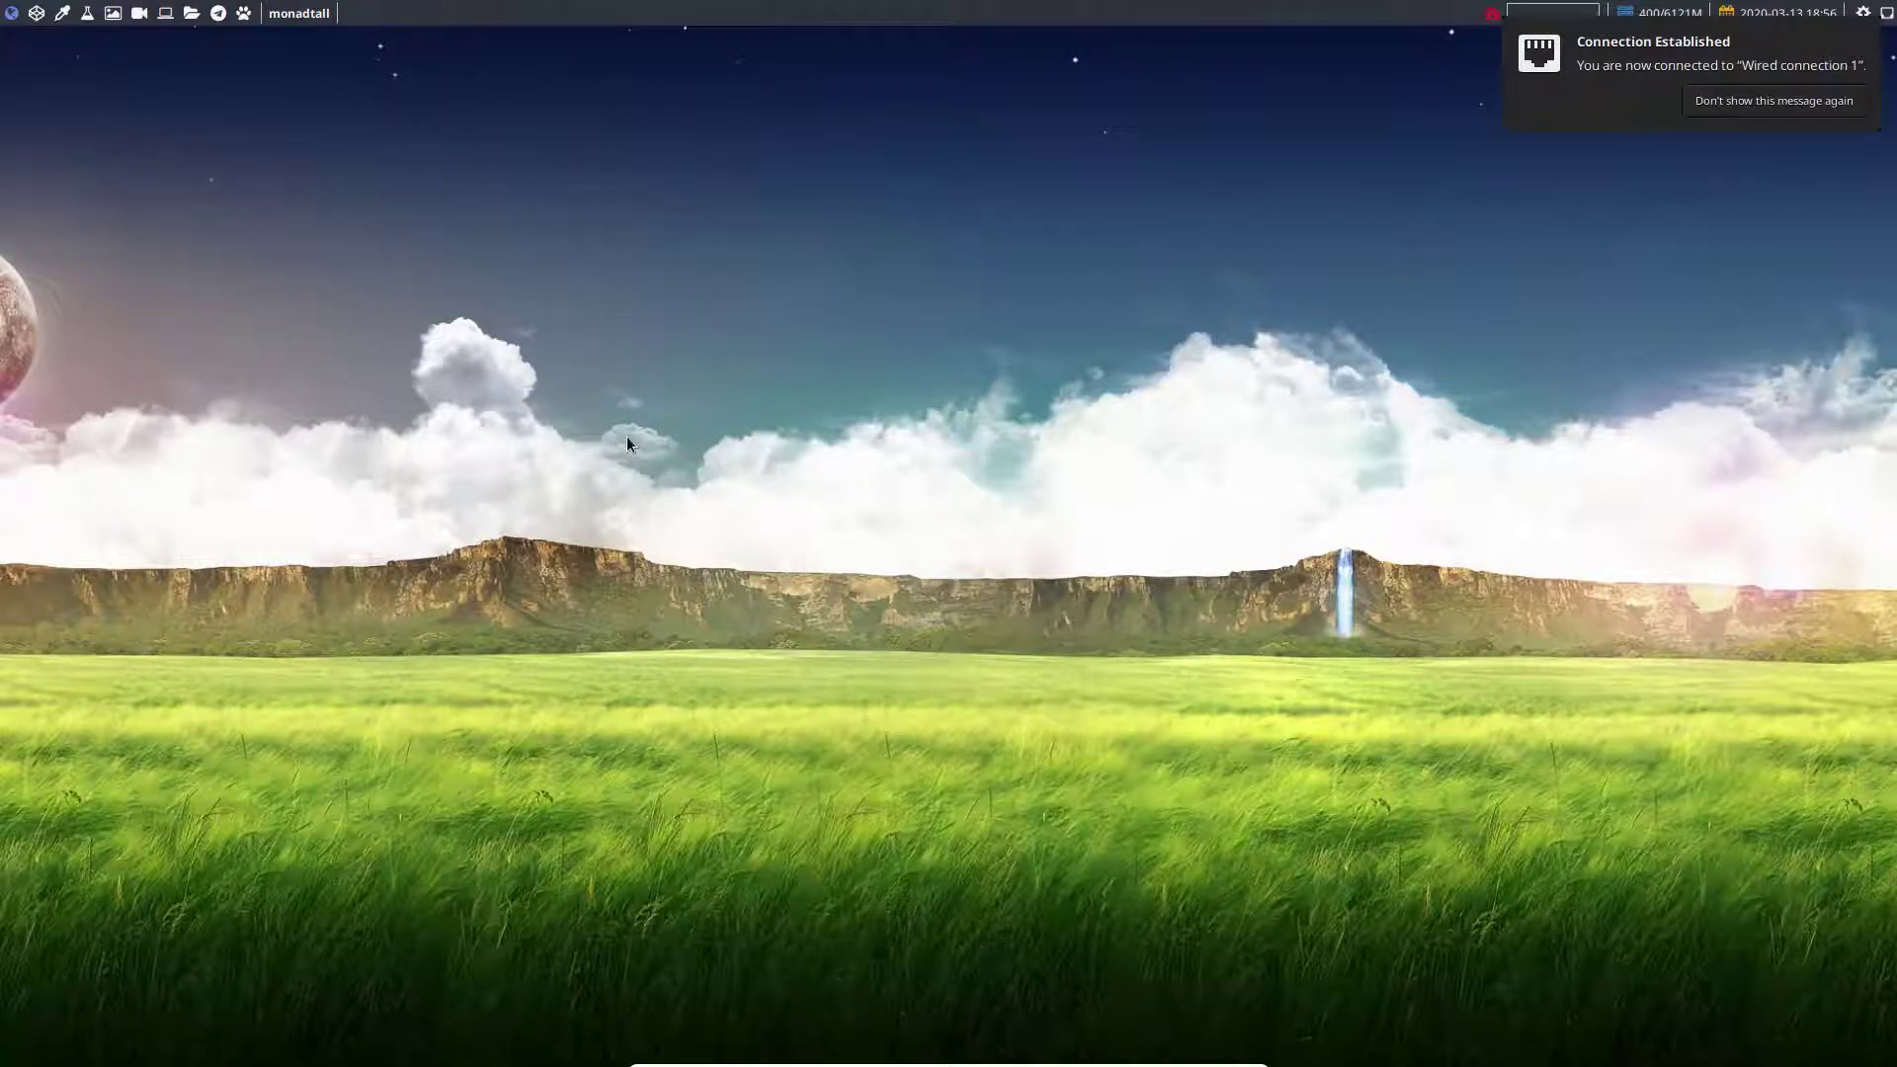
Step: Turn off the network connection notification, open a terminal and highlight the operating system entry in the system information
{"action": "left_click", "coordinate": [1794, 100]}
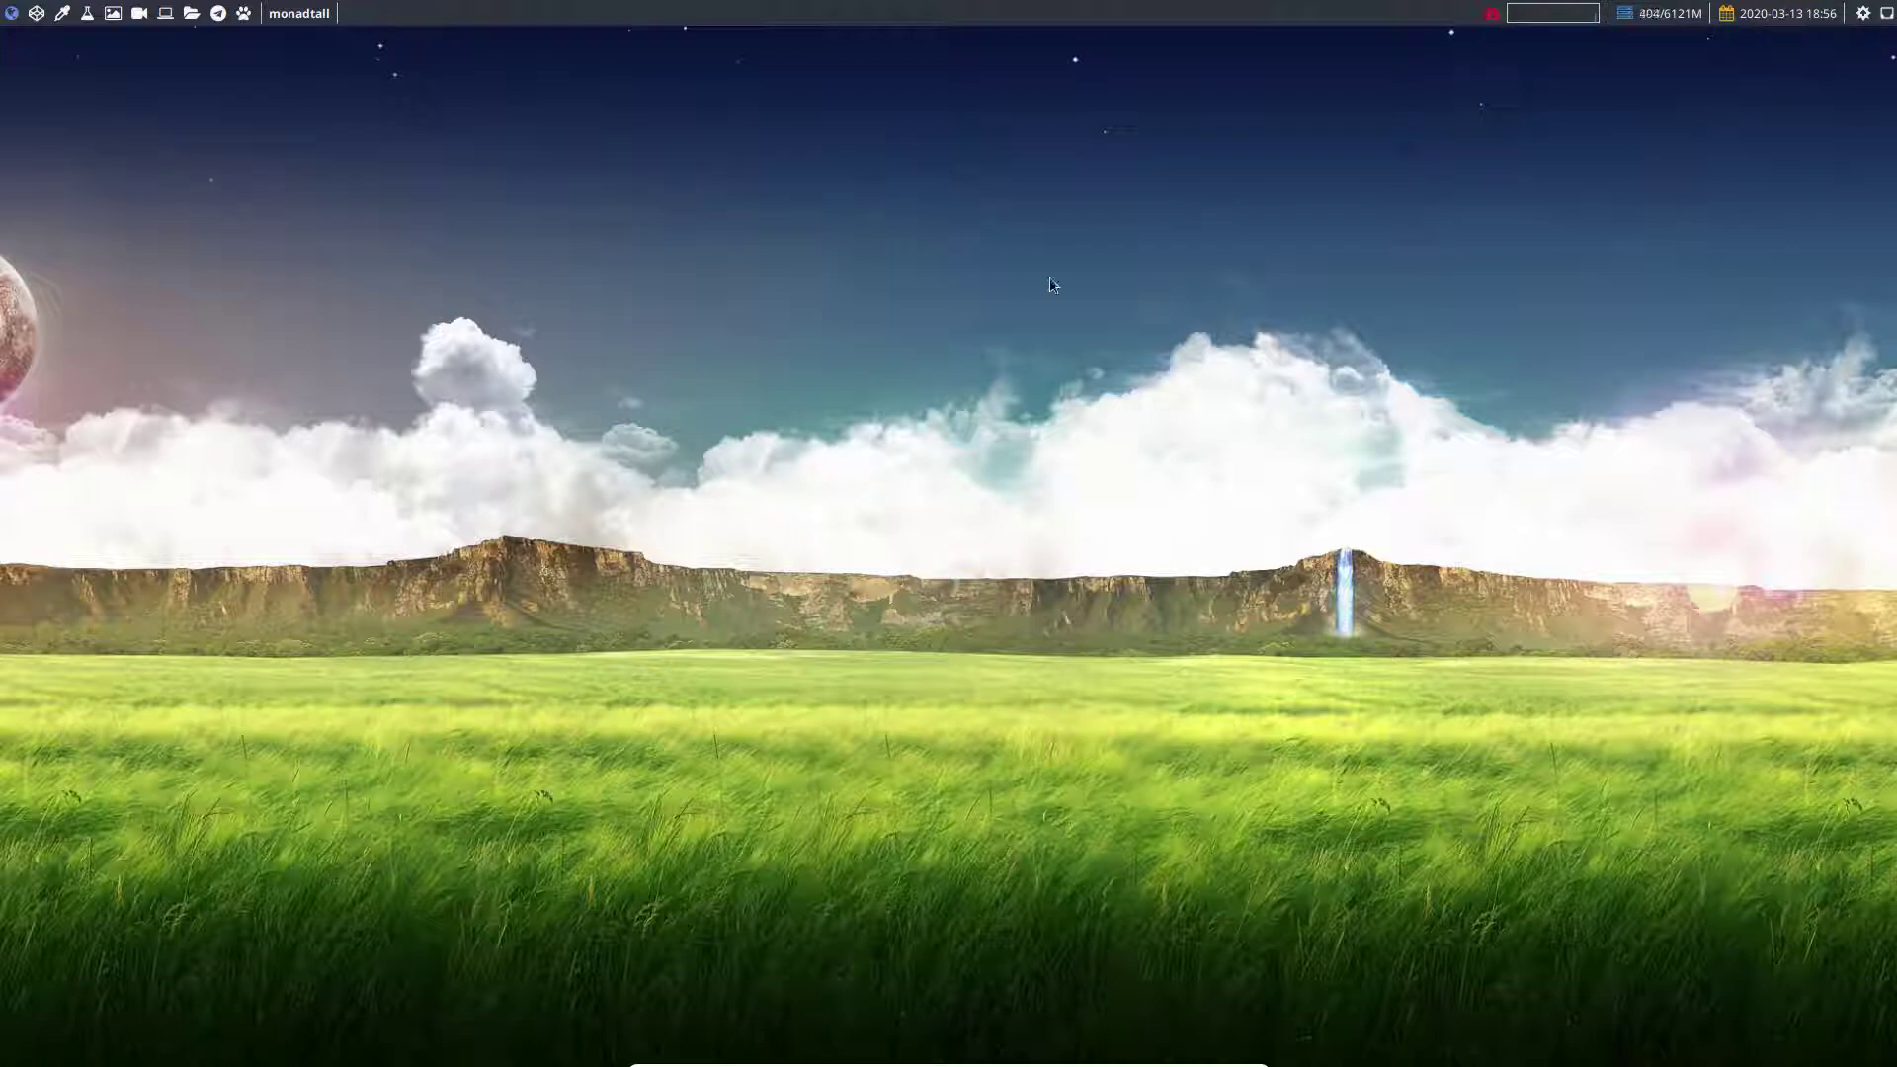
{"action": "key", "text": "super+Return"}
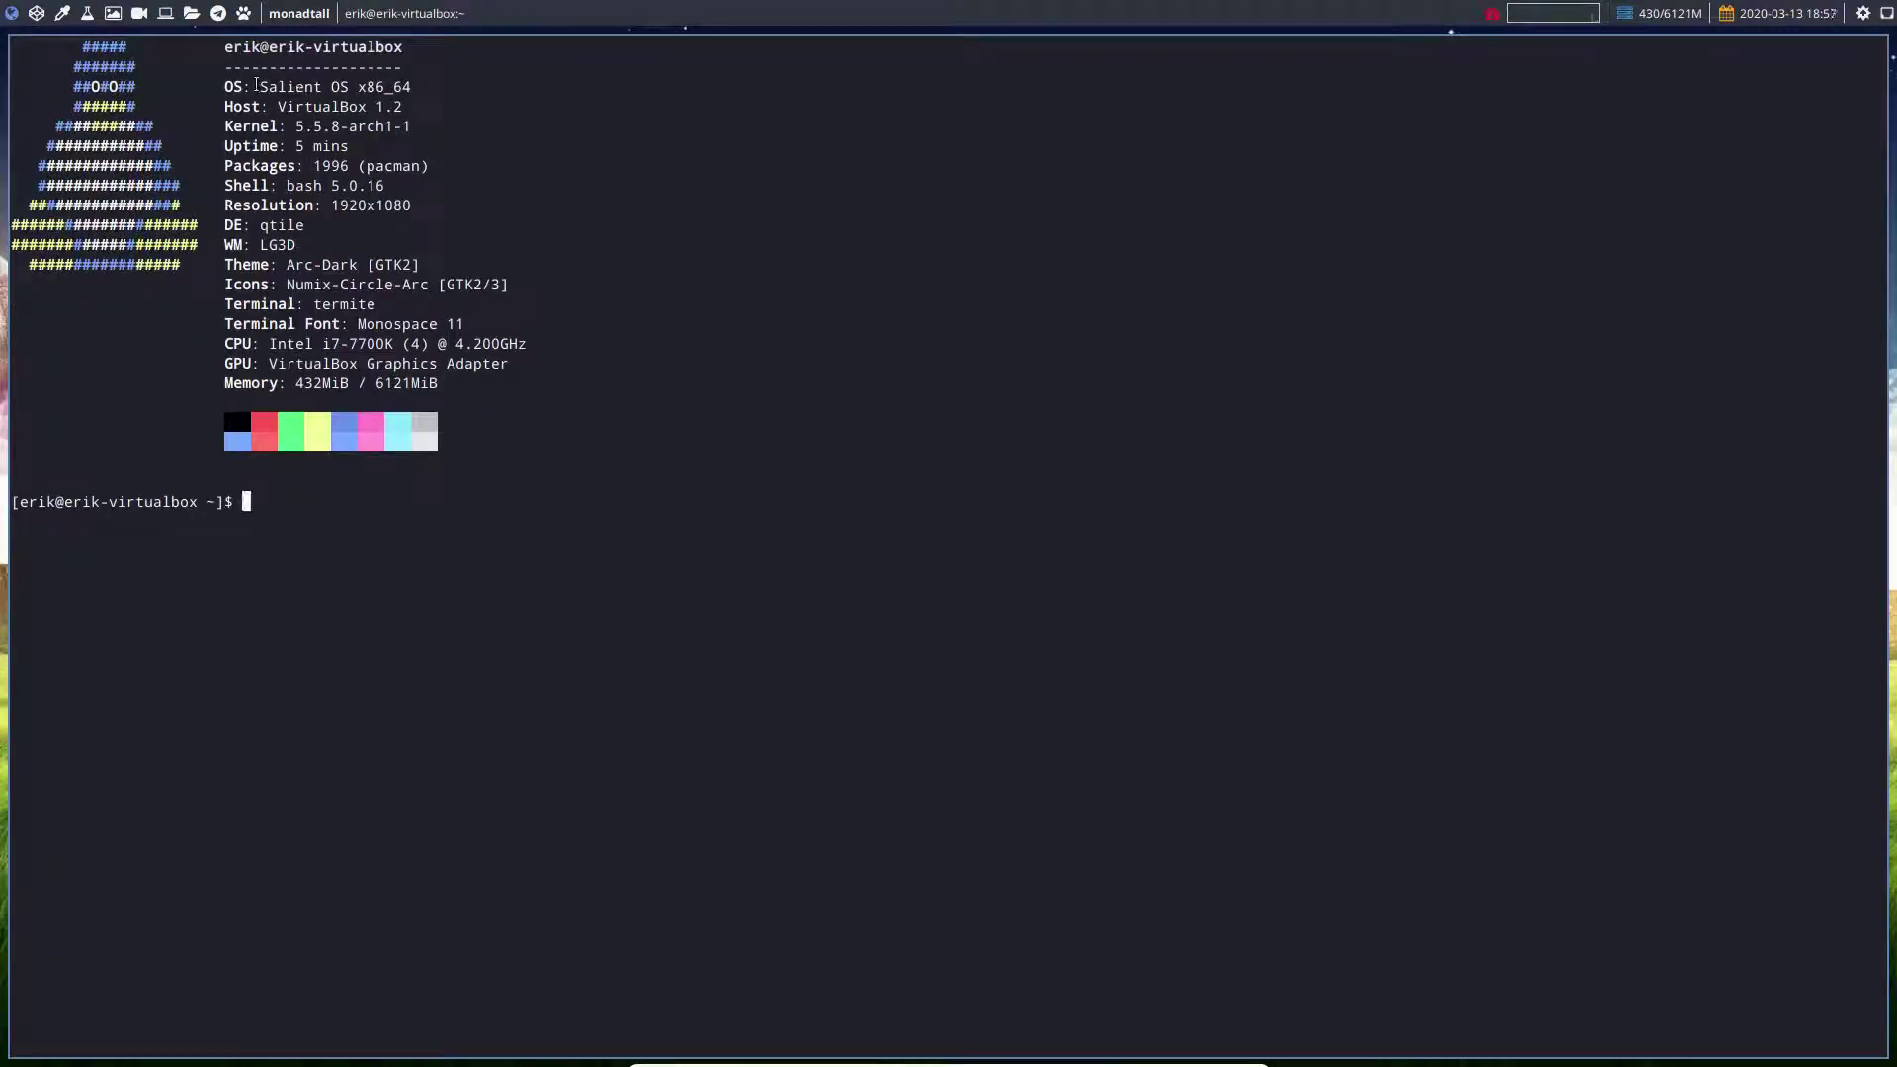
{"action": "left_click_drag", "start_coordinate": [253, 86], "coordinate": [886, 86]}
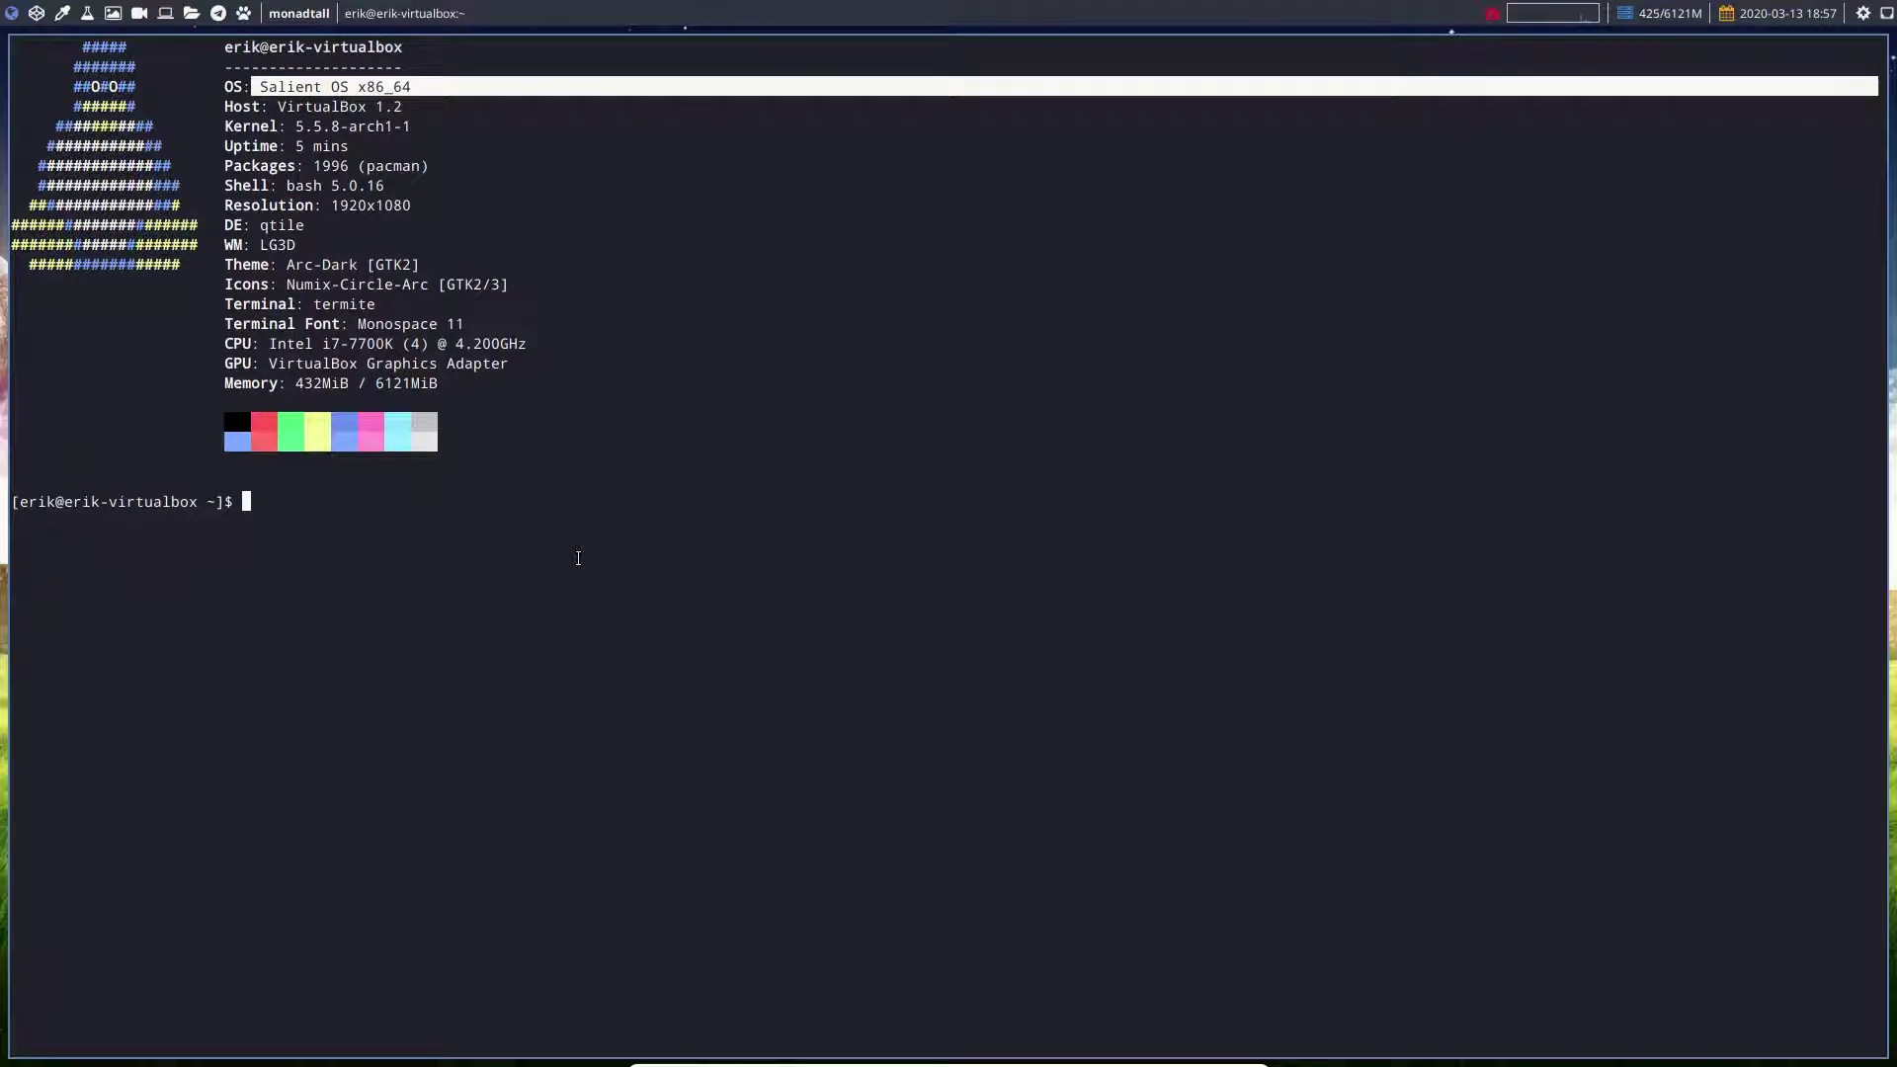
Step: Log out of Qtile and log in to the Xmonad session with the account password
{"action": "key", "text": "super+x"}
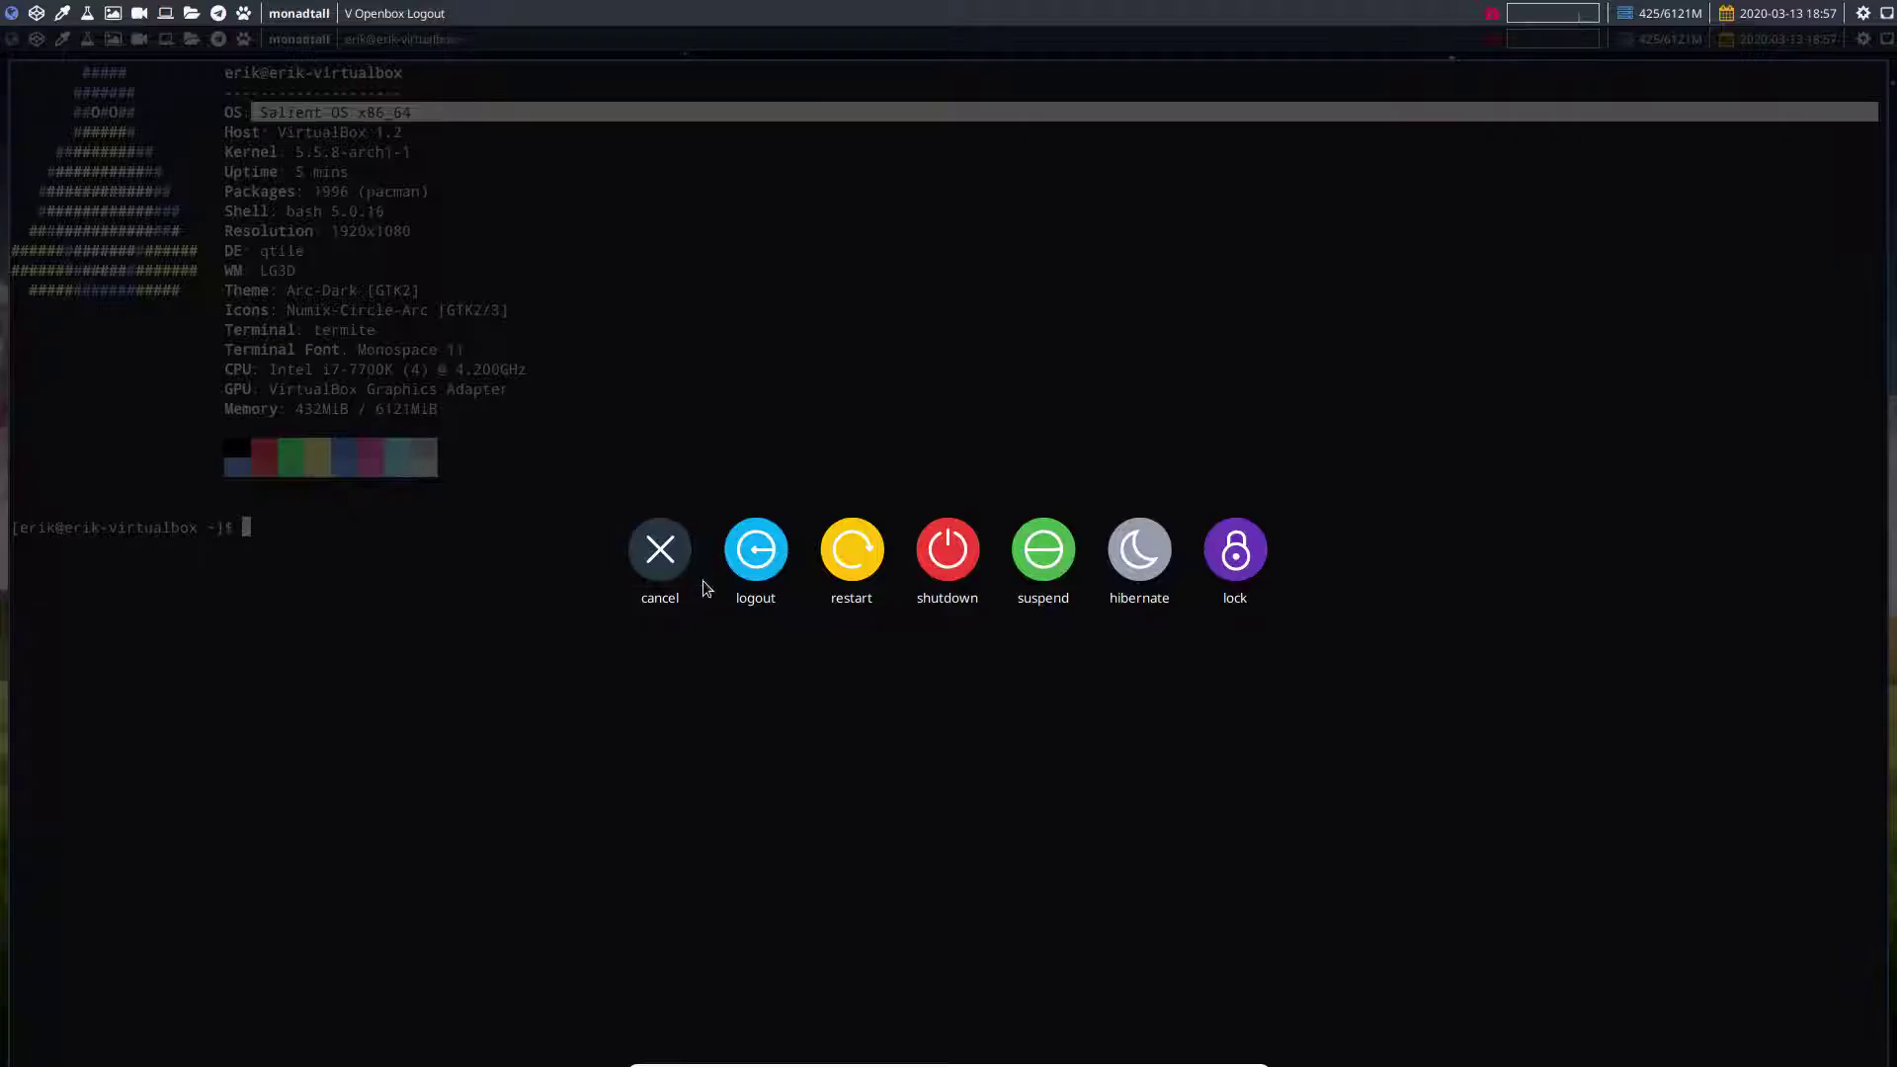
{"action": "left_click", "coordinate": [751, 547]}
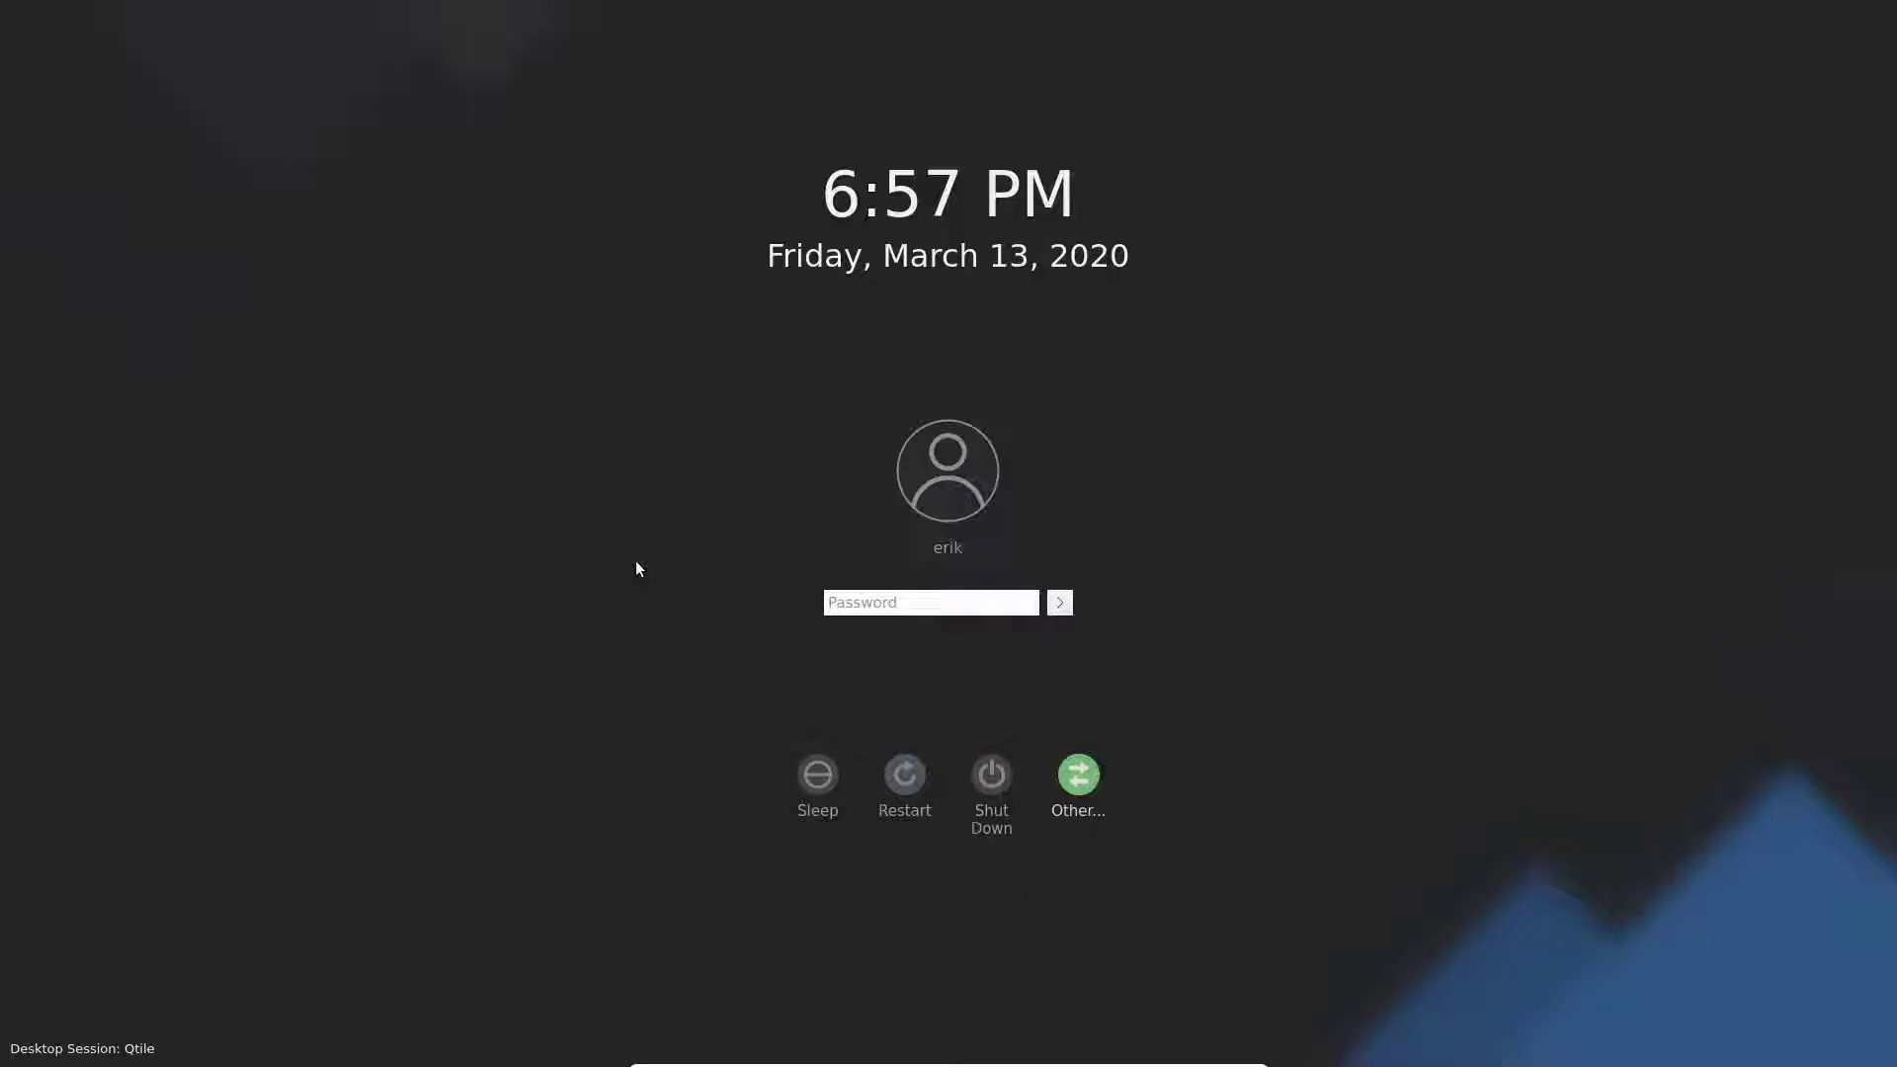
{"action": "left_click", "coordinate": [153, 1051]}
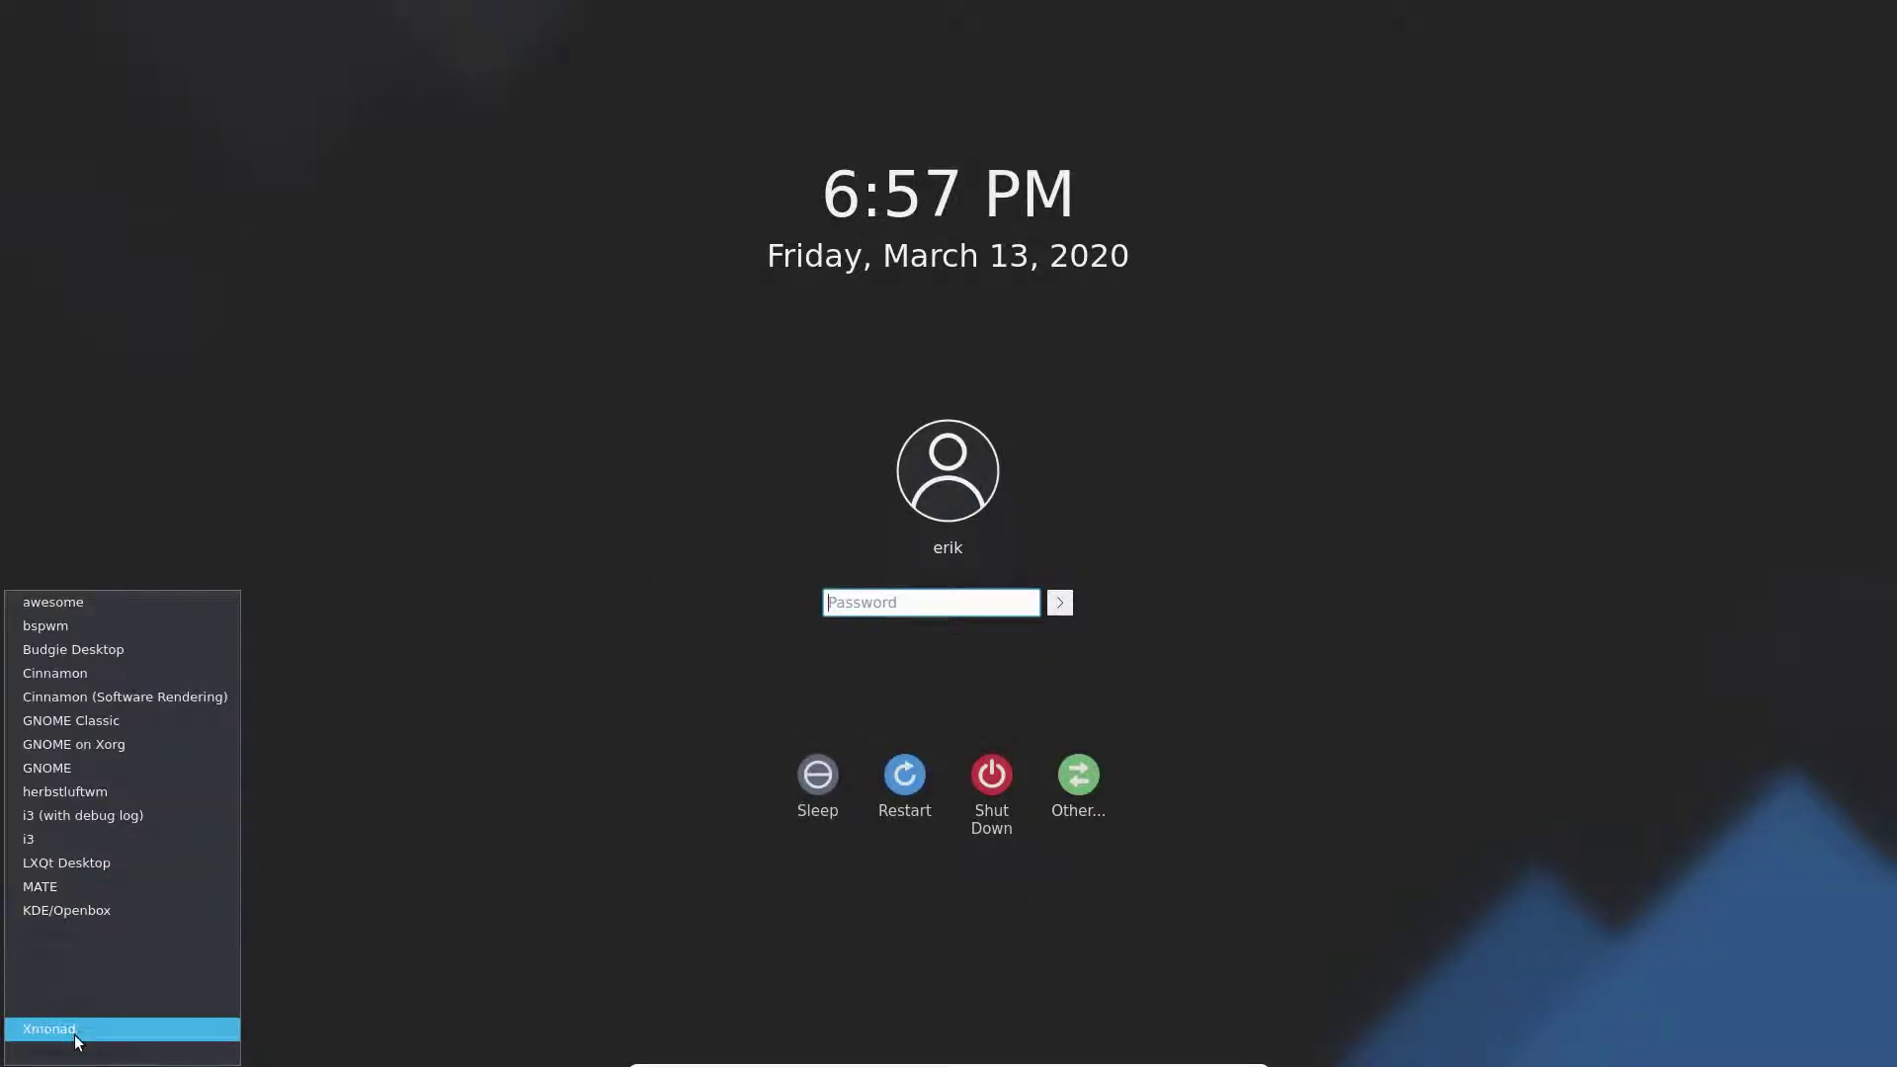
{"action": "left_click", "coordinate": [74, 1030]}
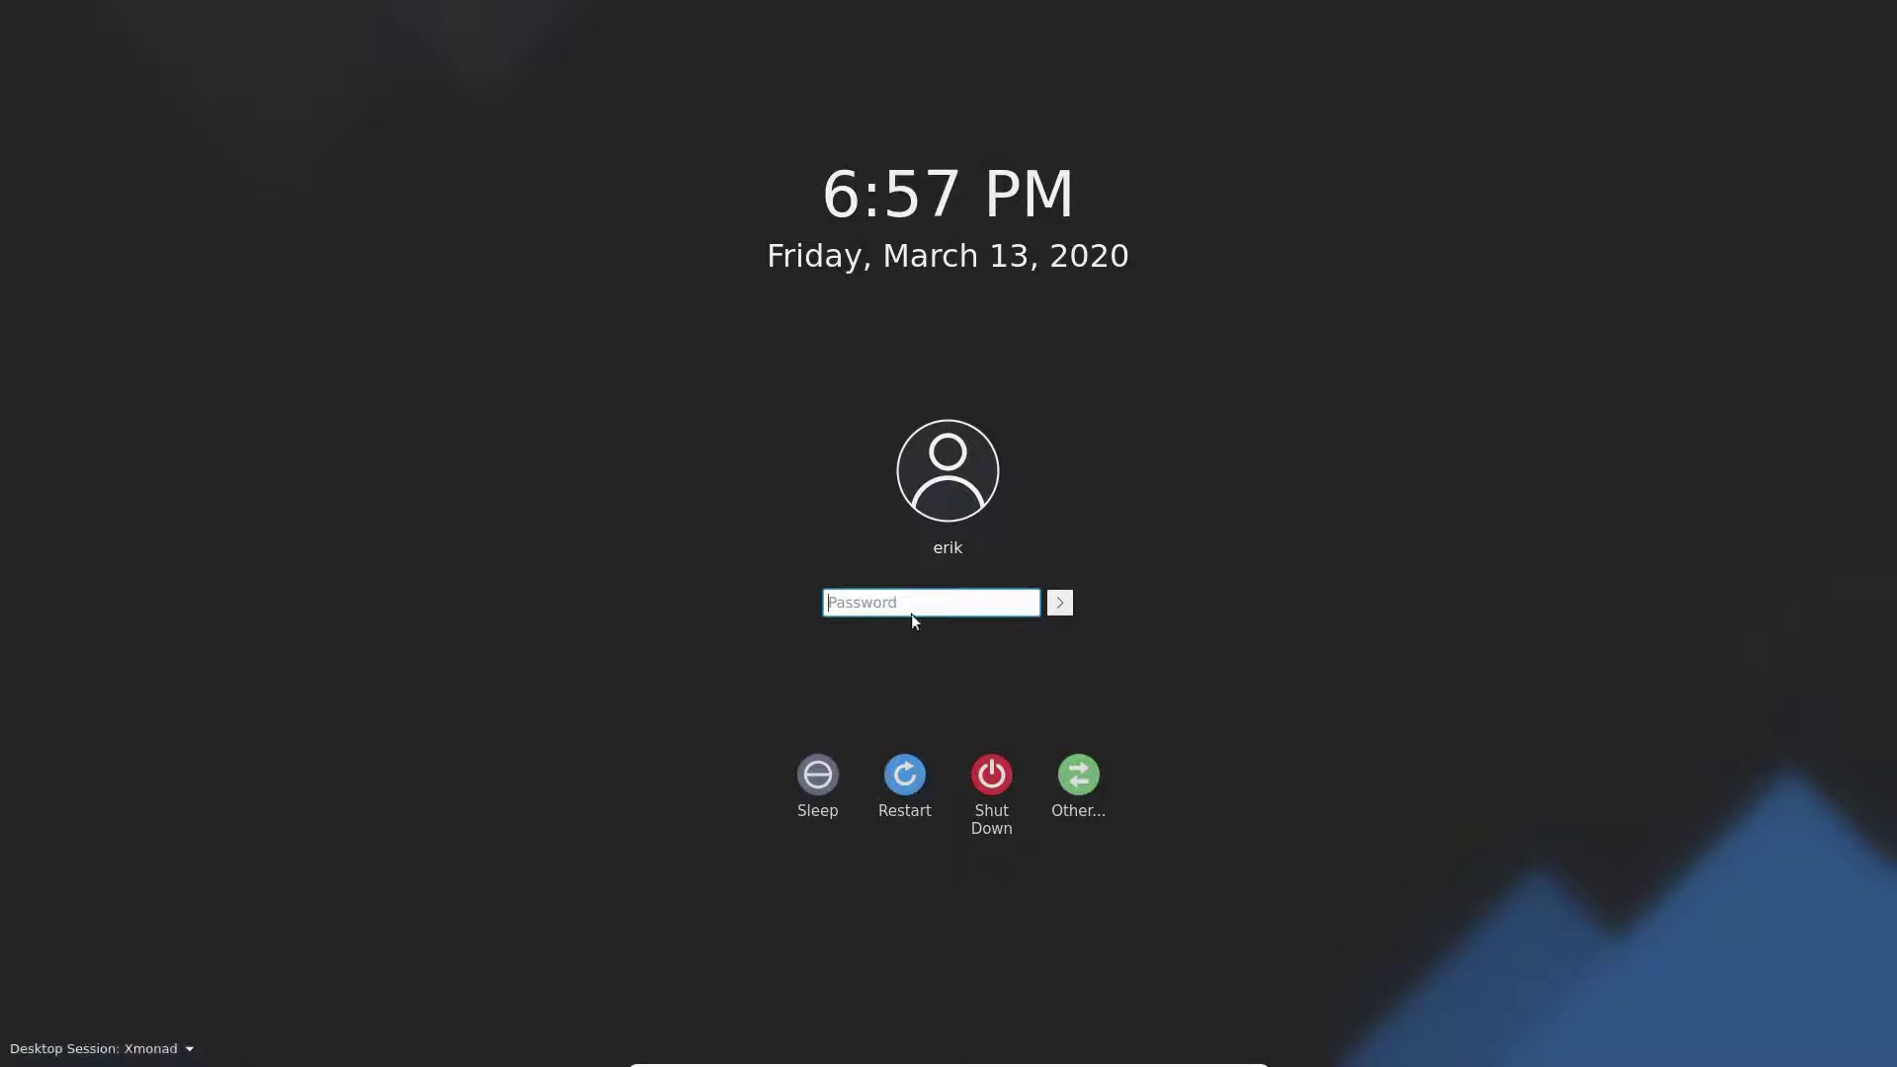
{"action": "type", "text": "****"}
{"action": "key", "text": "Return"}
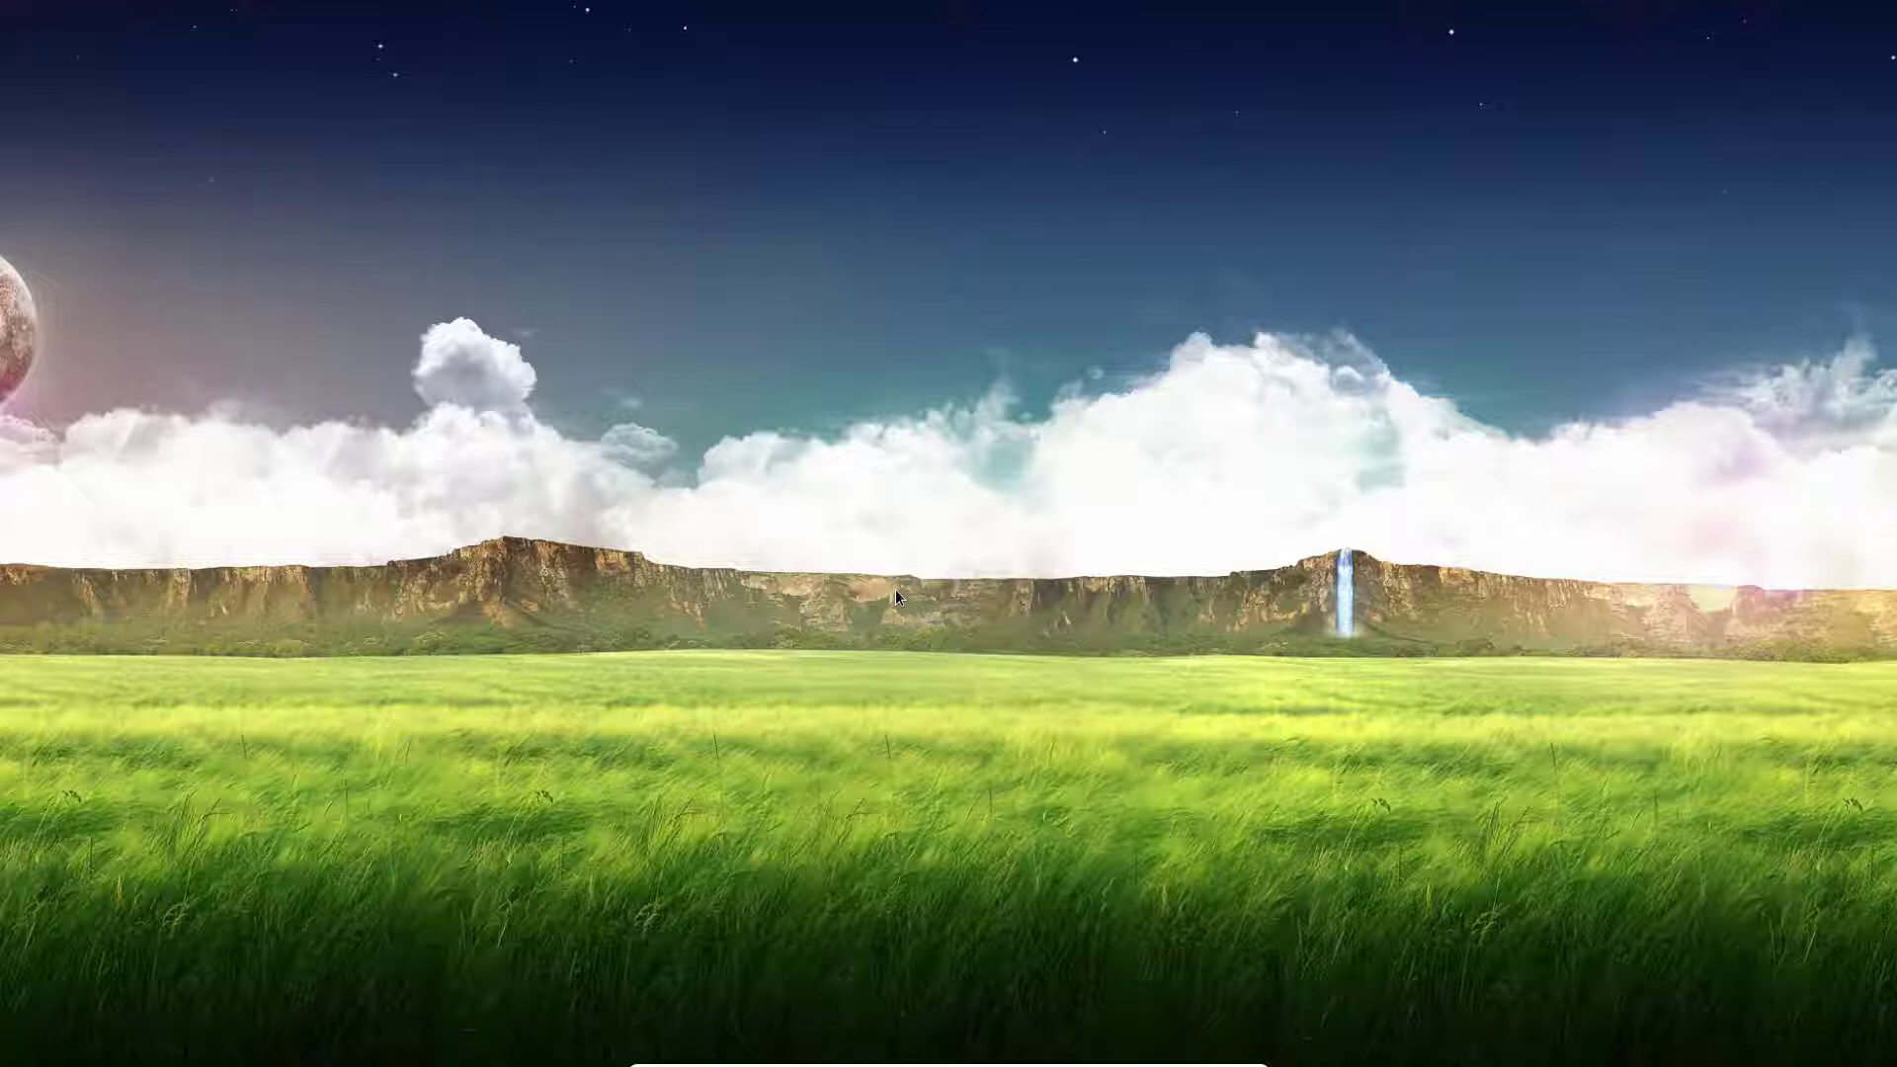
Step: Log out of Xmonad and log back in to the same session with the account password
{"action": "key", "text": "super+x"}
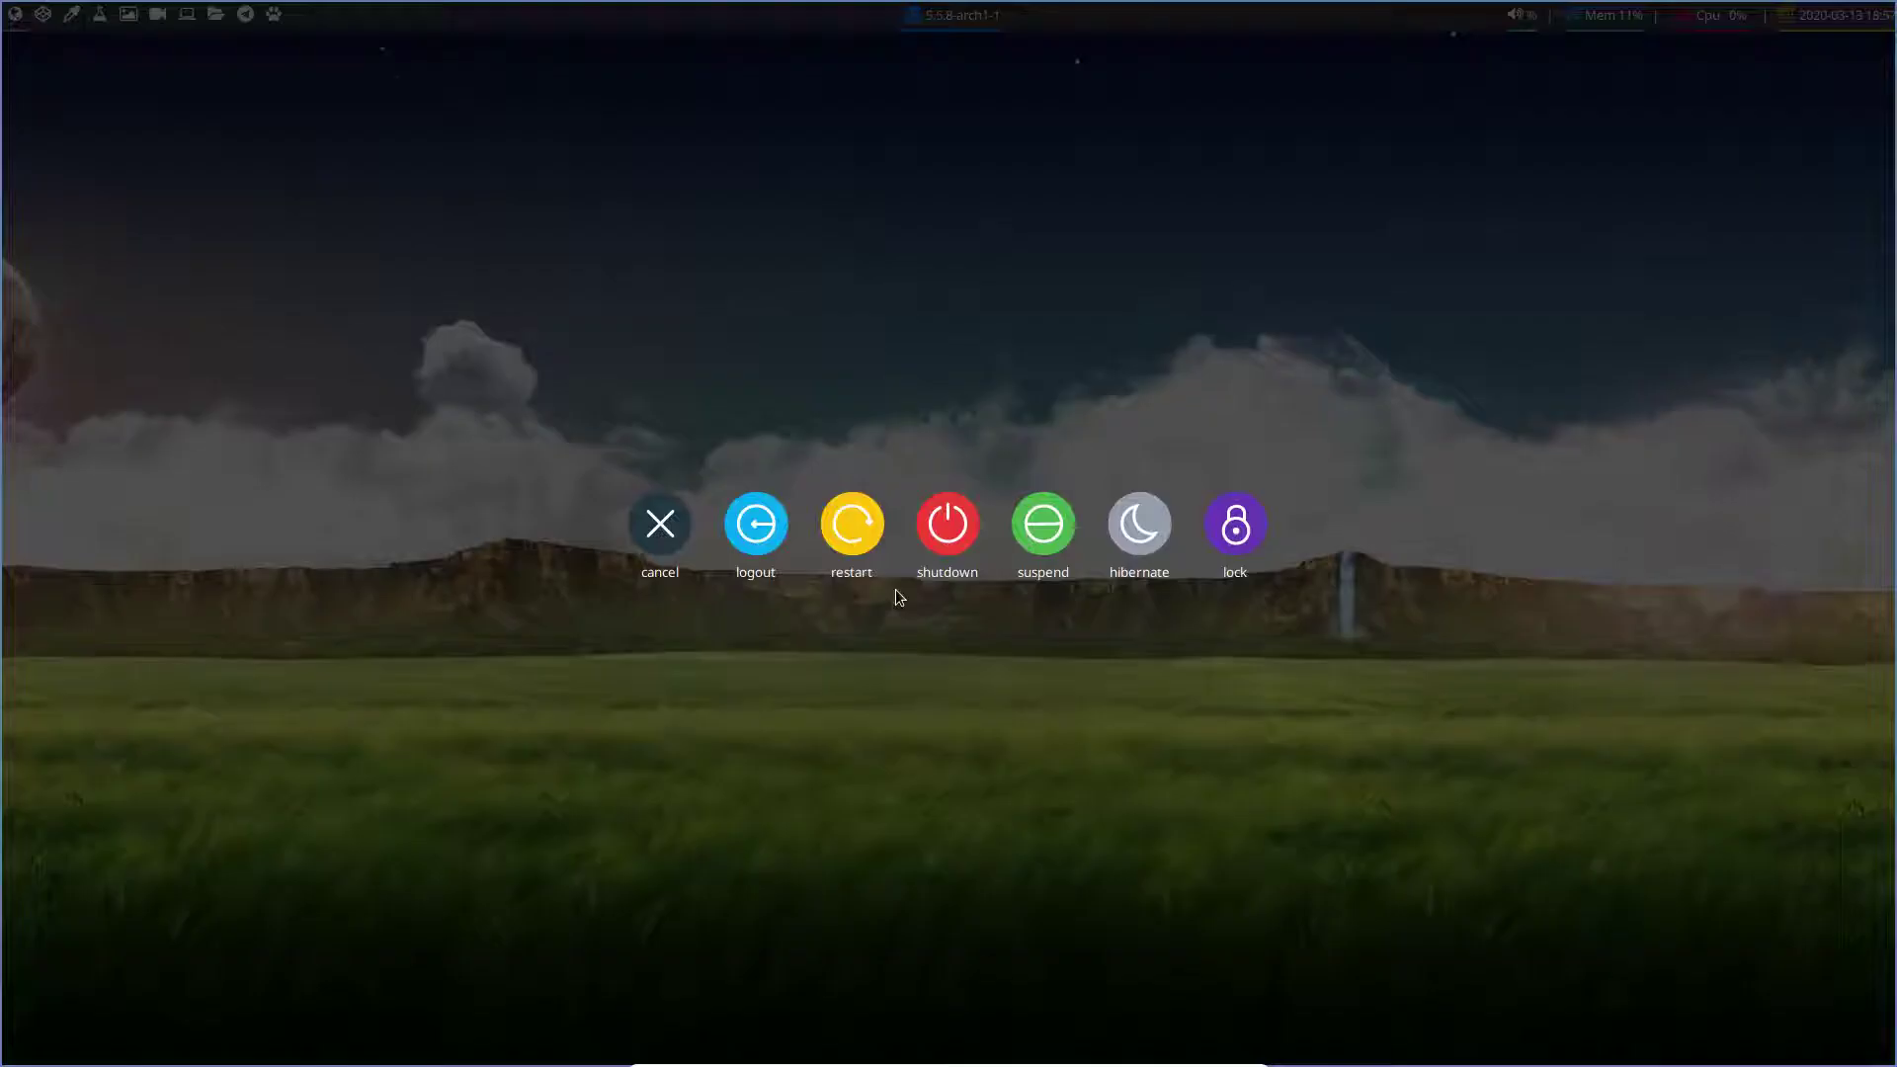
{"action": "left_click", "coordinate": [772, 536]}
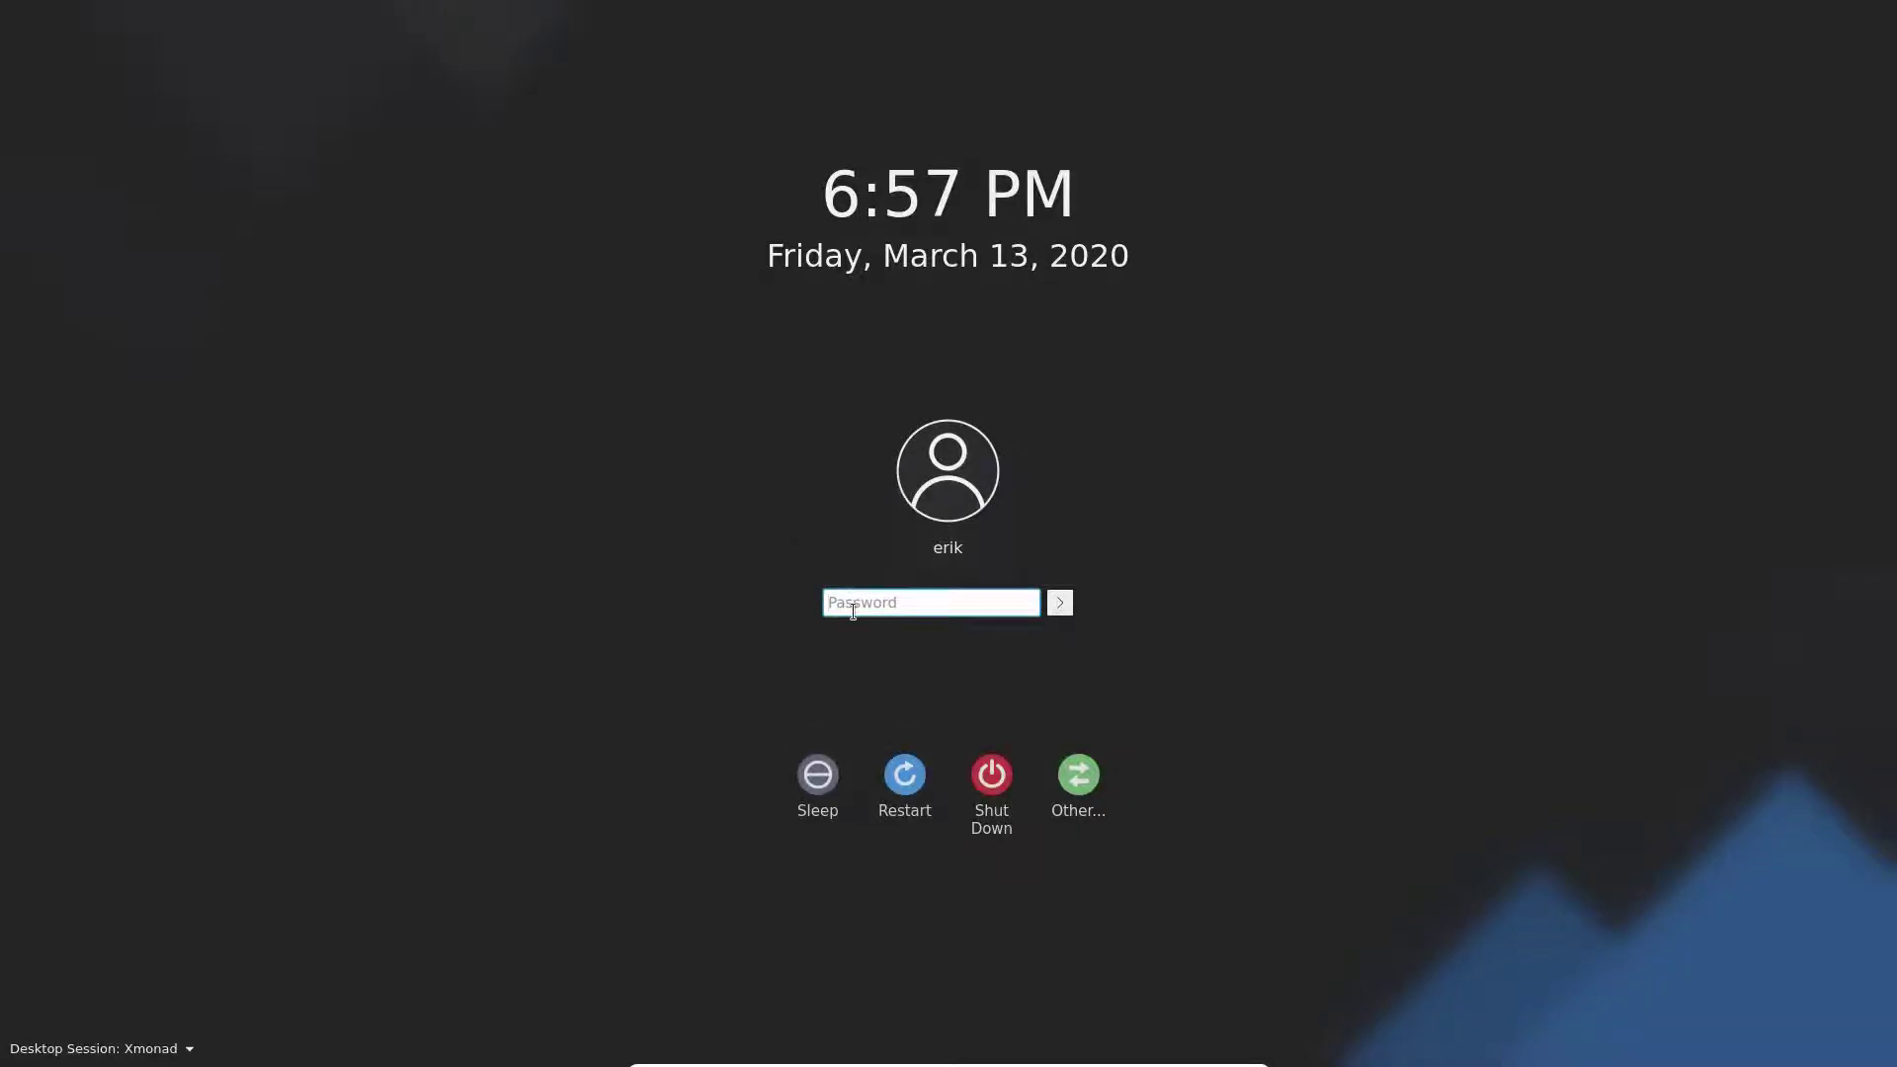
{"action": "type", "text": "****"}
{"action": "key", "text": "Return"}
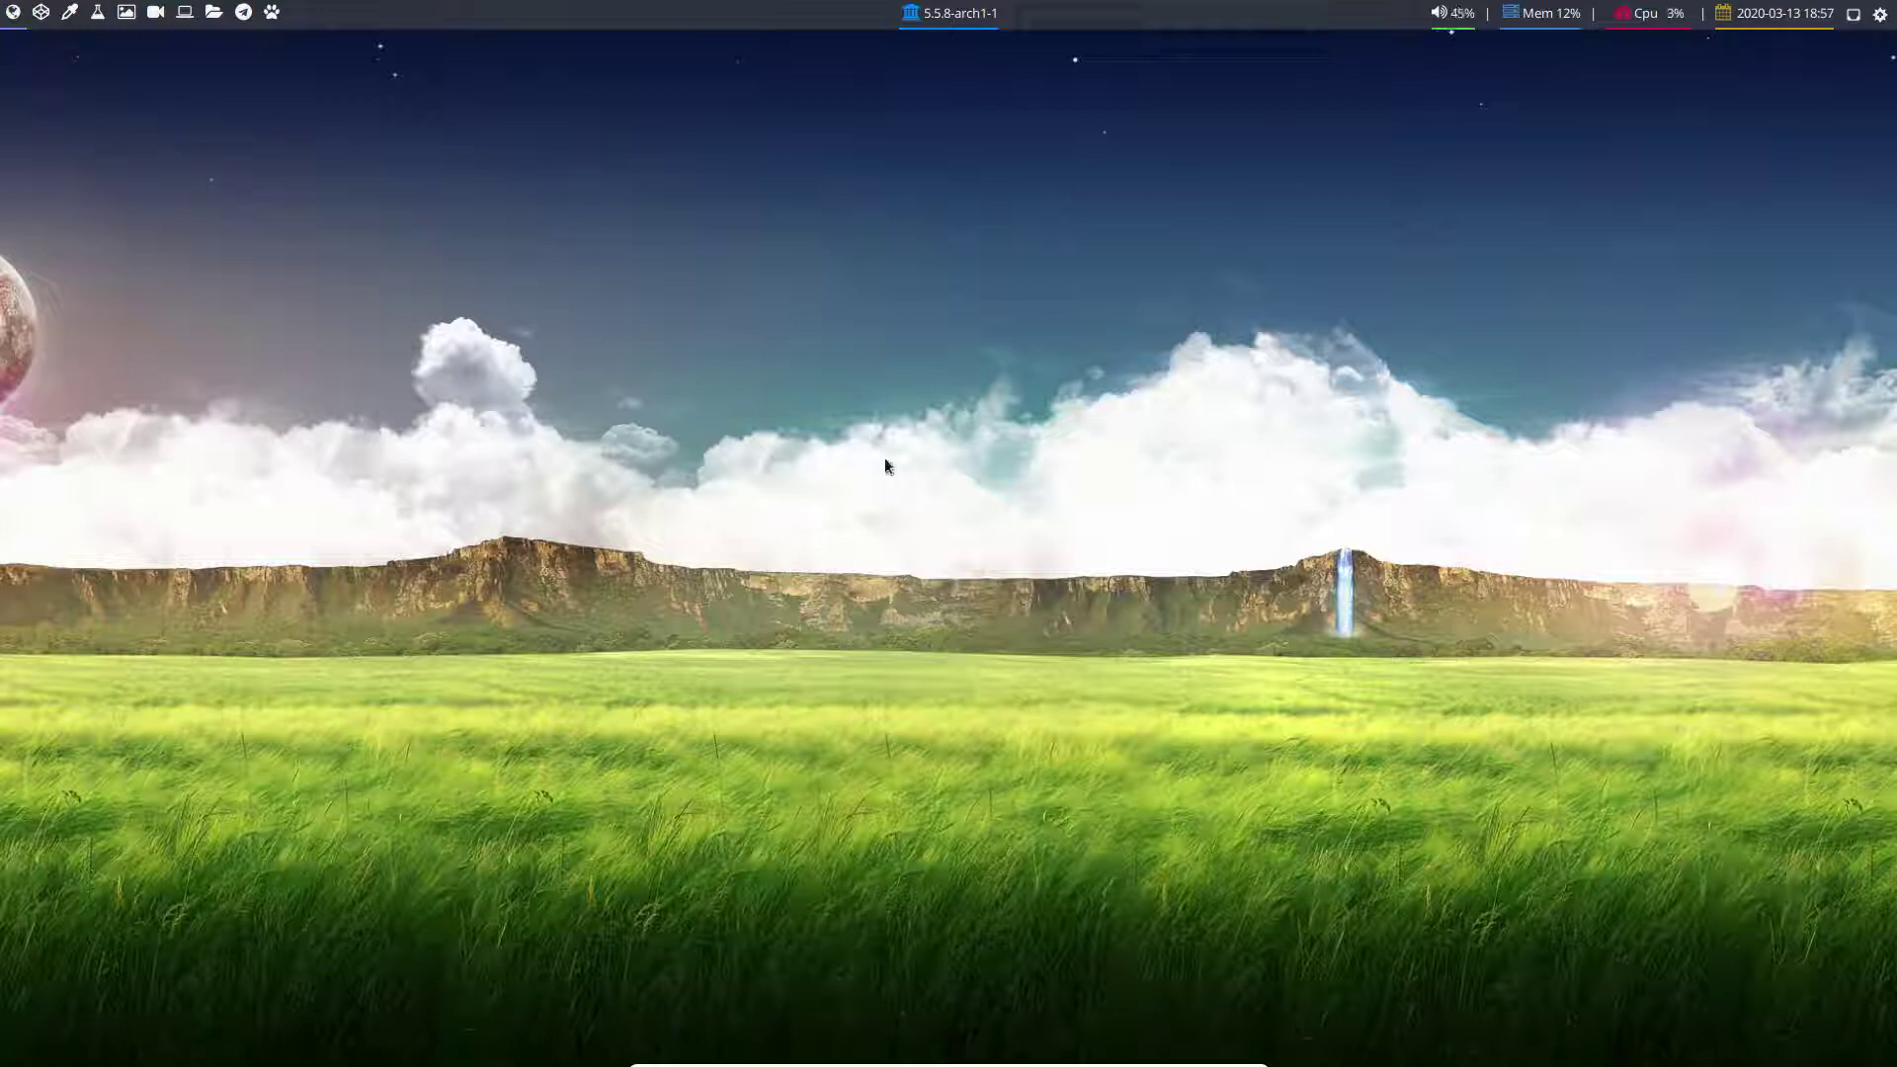
Step: Open a terminal and a file manager window tiled beside it on the first workspace
{"action": "key", "text": "super+Return"}
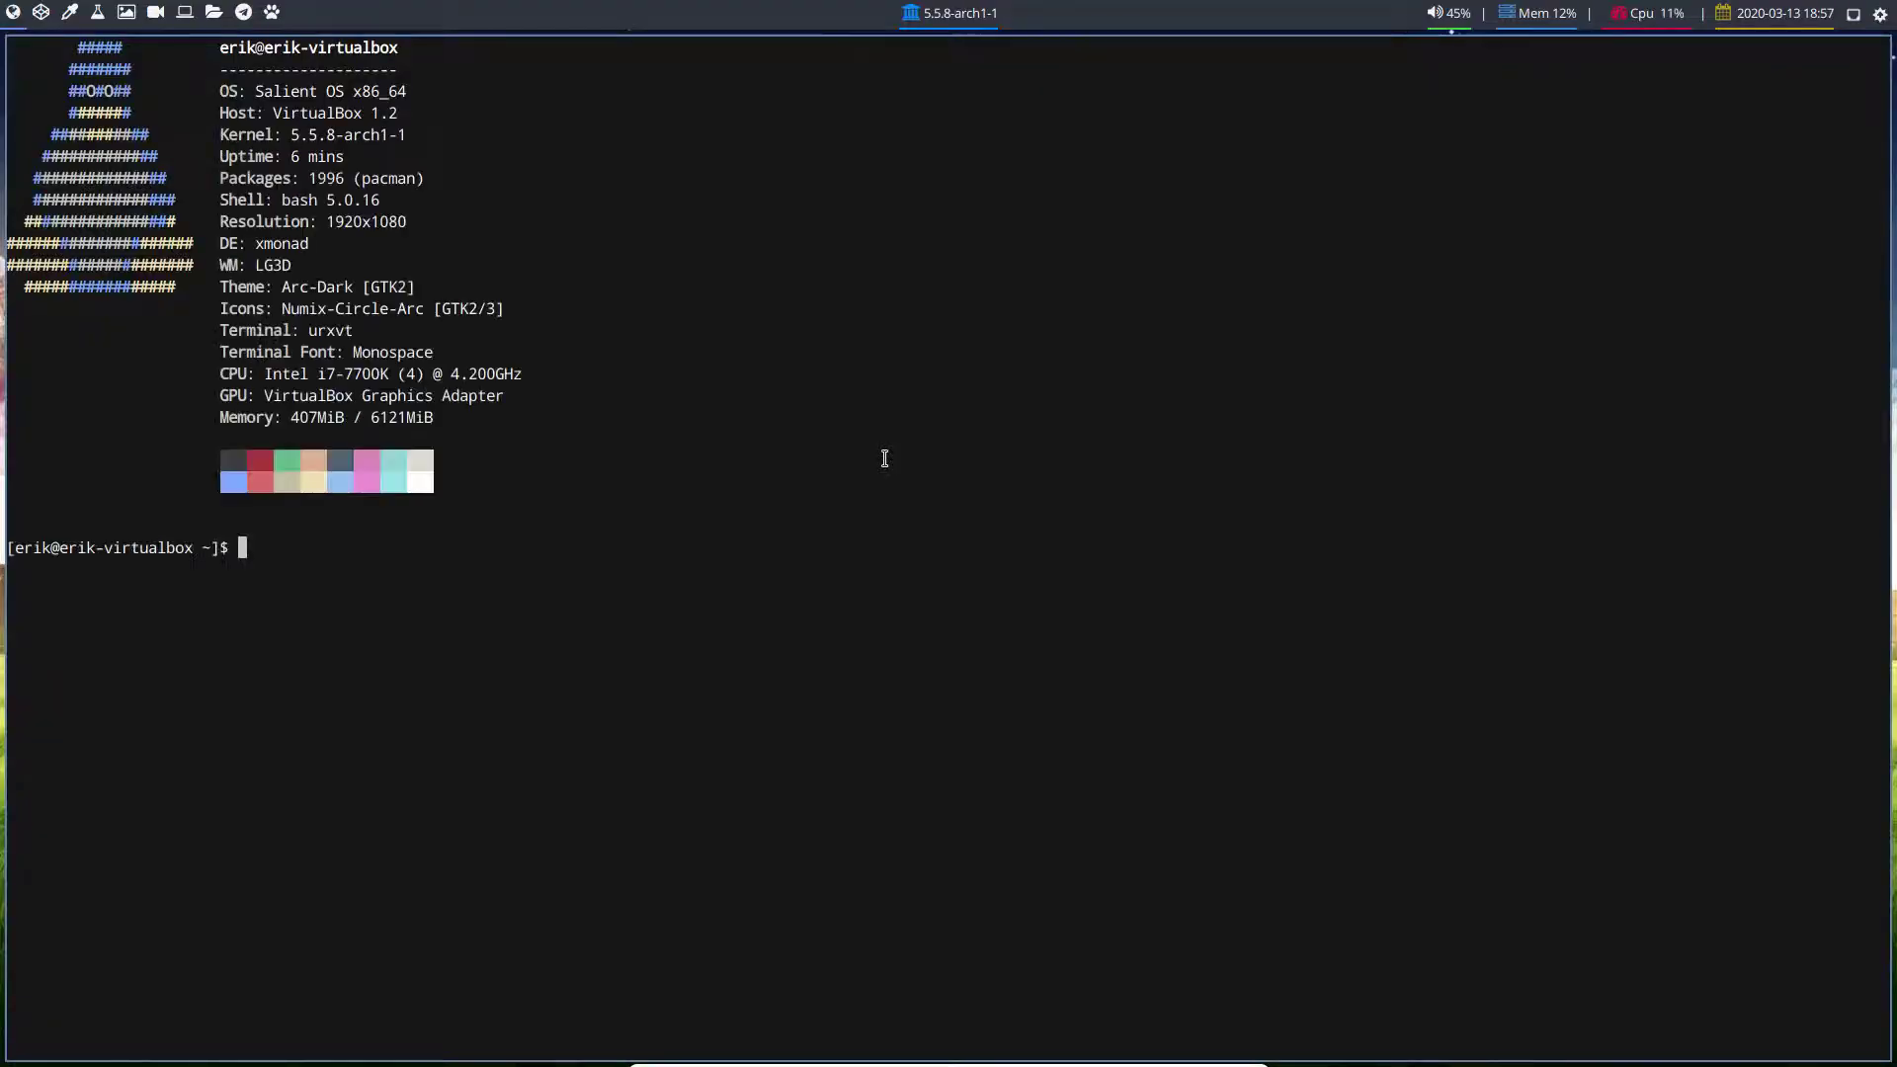
{"action": "key", "text": "super+shift+Return"}
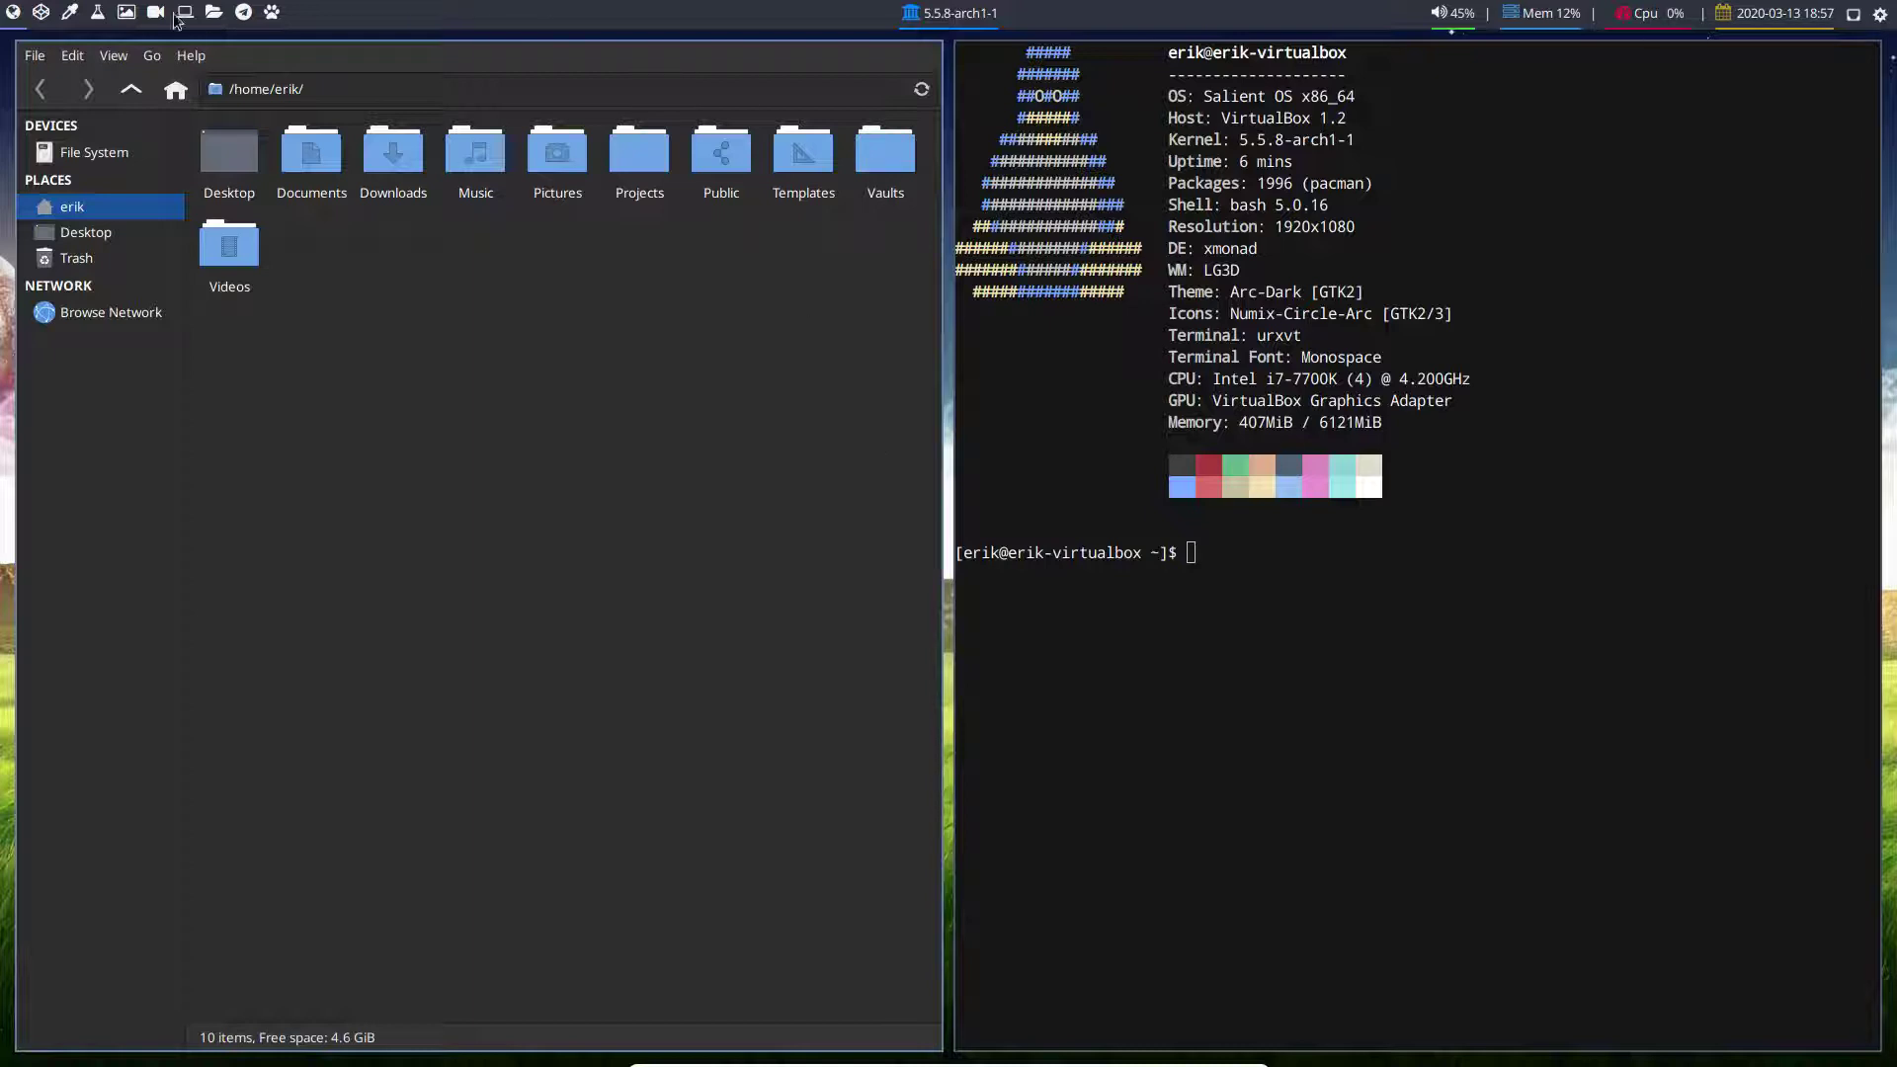
Step: Open Firefox on the second workspace and search the web for "arch based distro"
{"action": "key", "text": "super+2"}
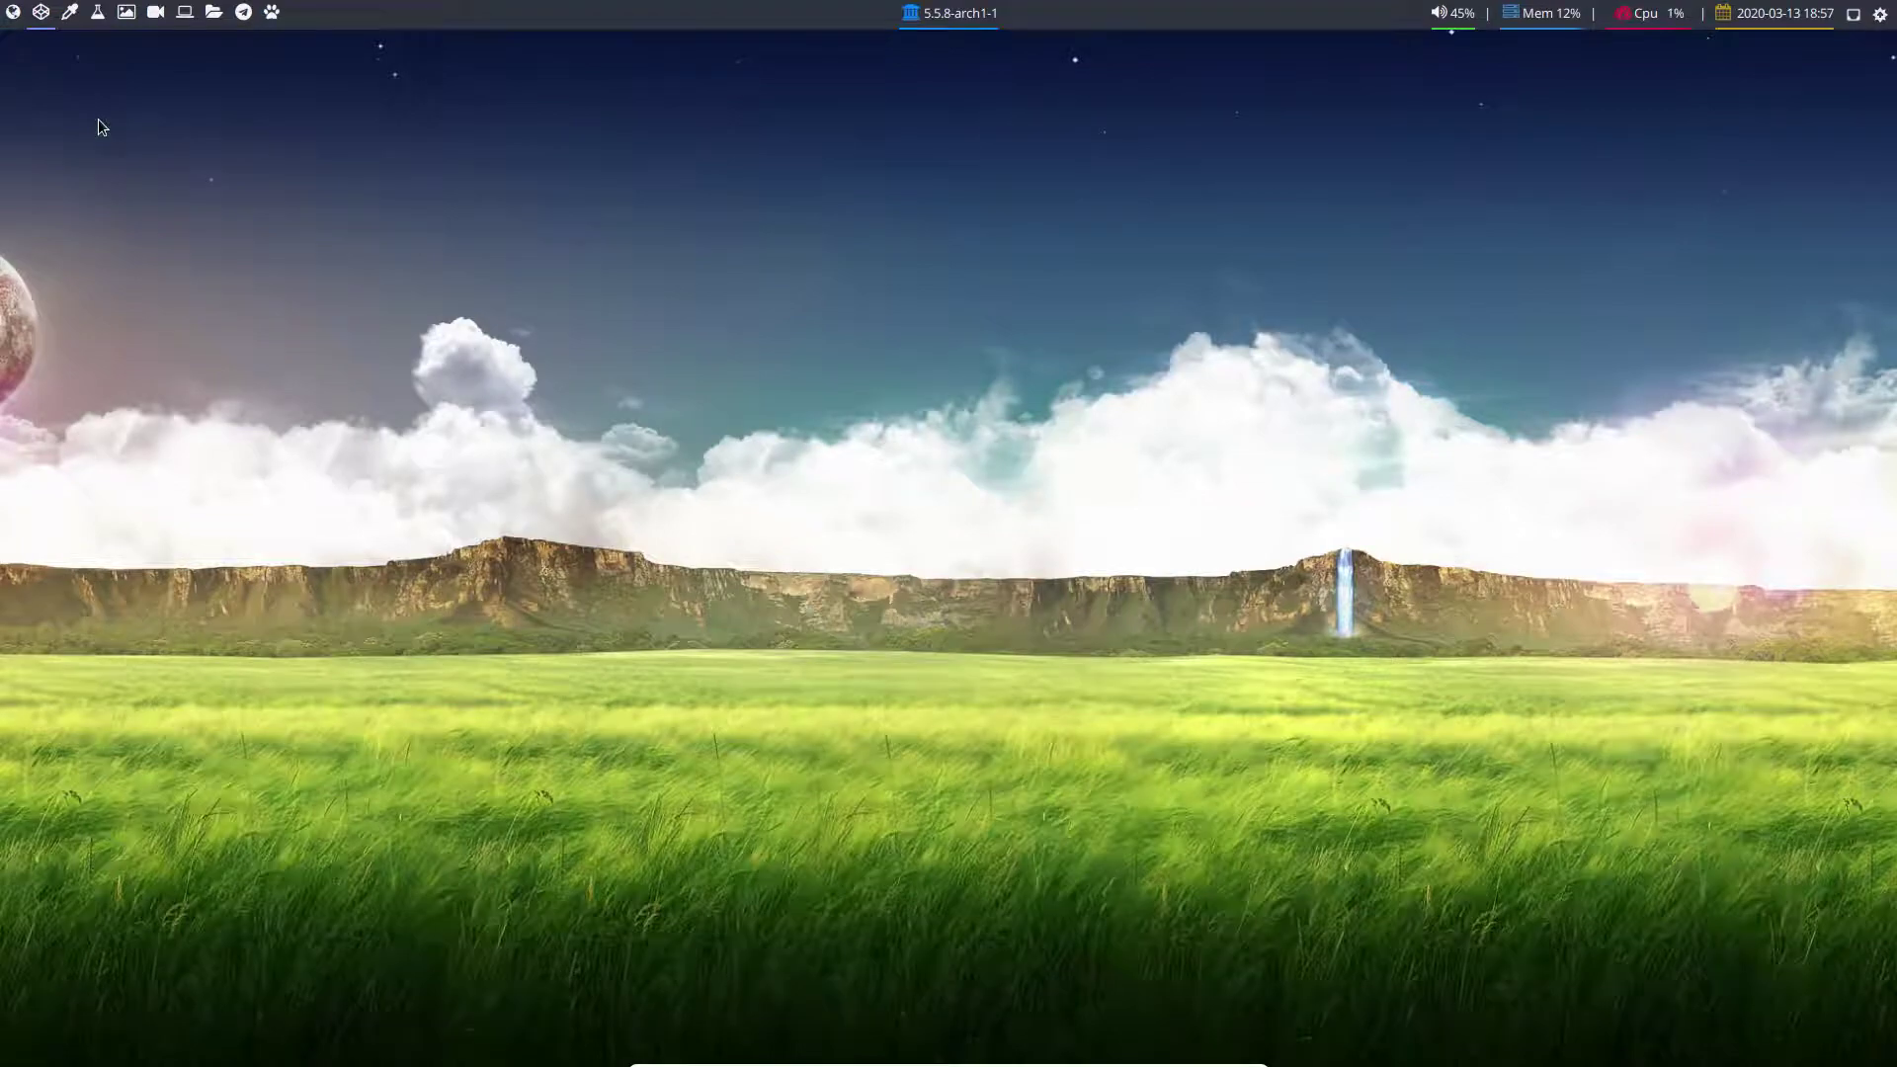
{"action": "key", "text": "ctrl+alt+f"}
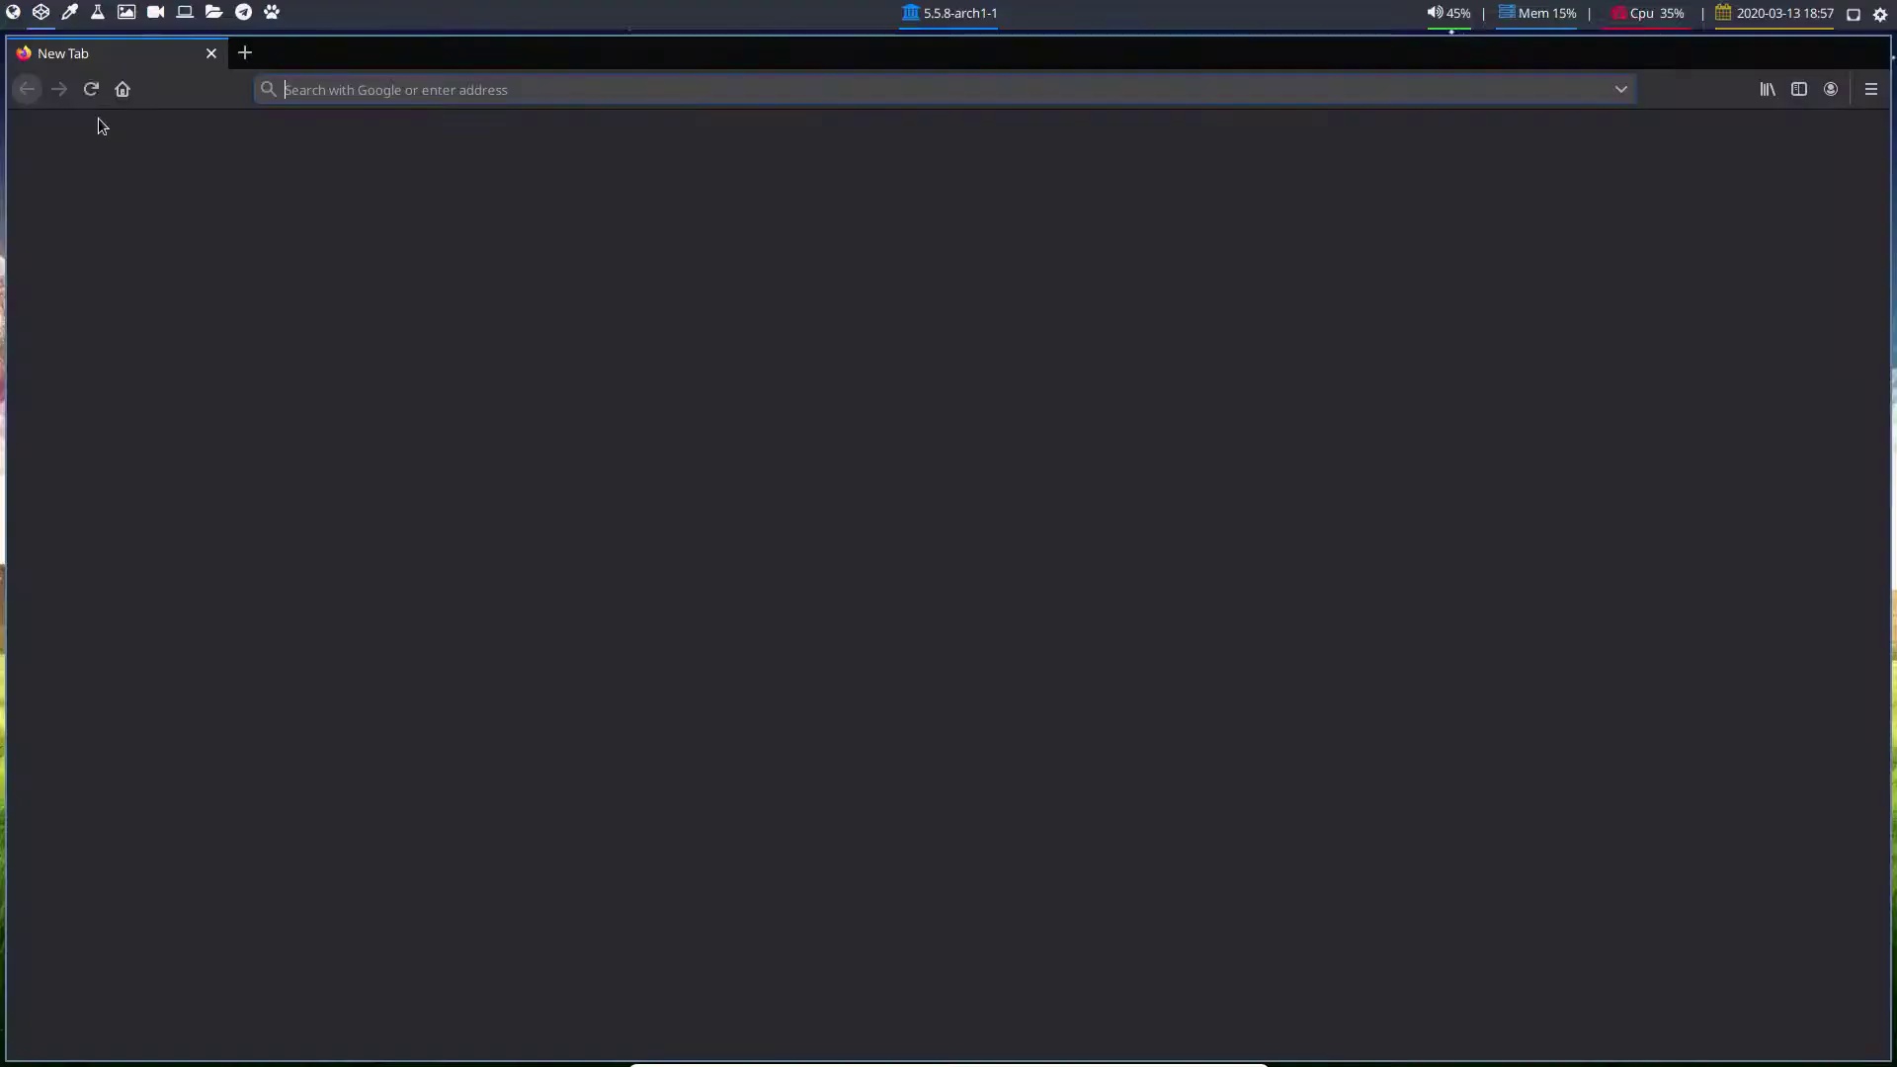
{"action": "left_click", "coordinate": [318, 87]}
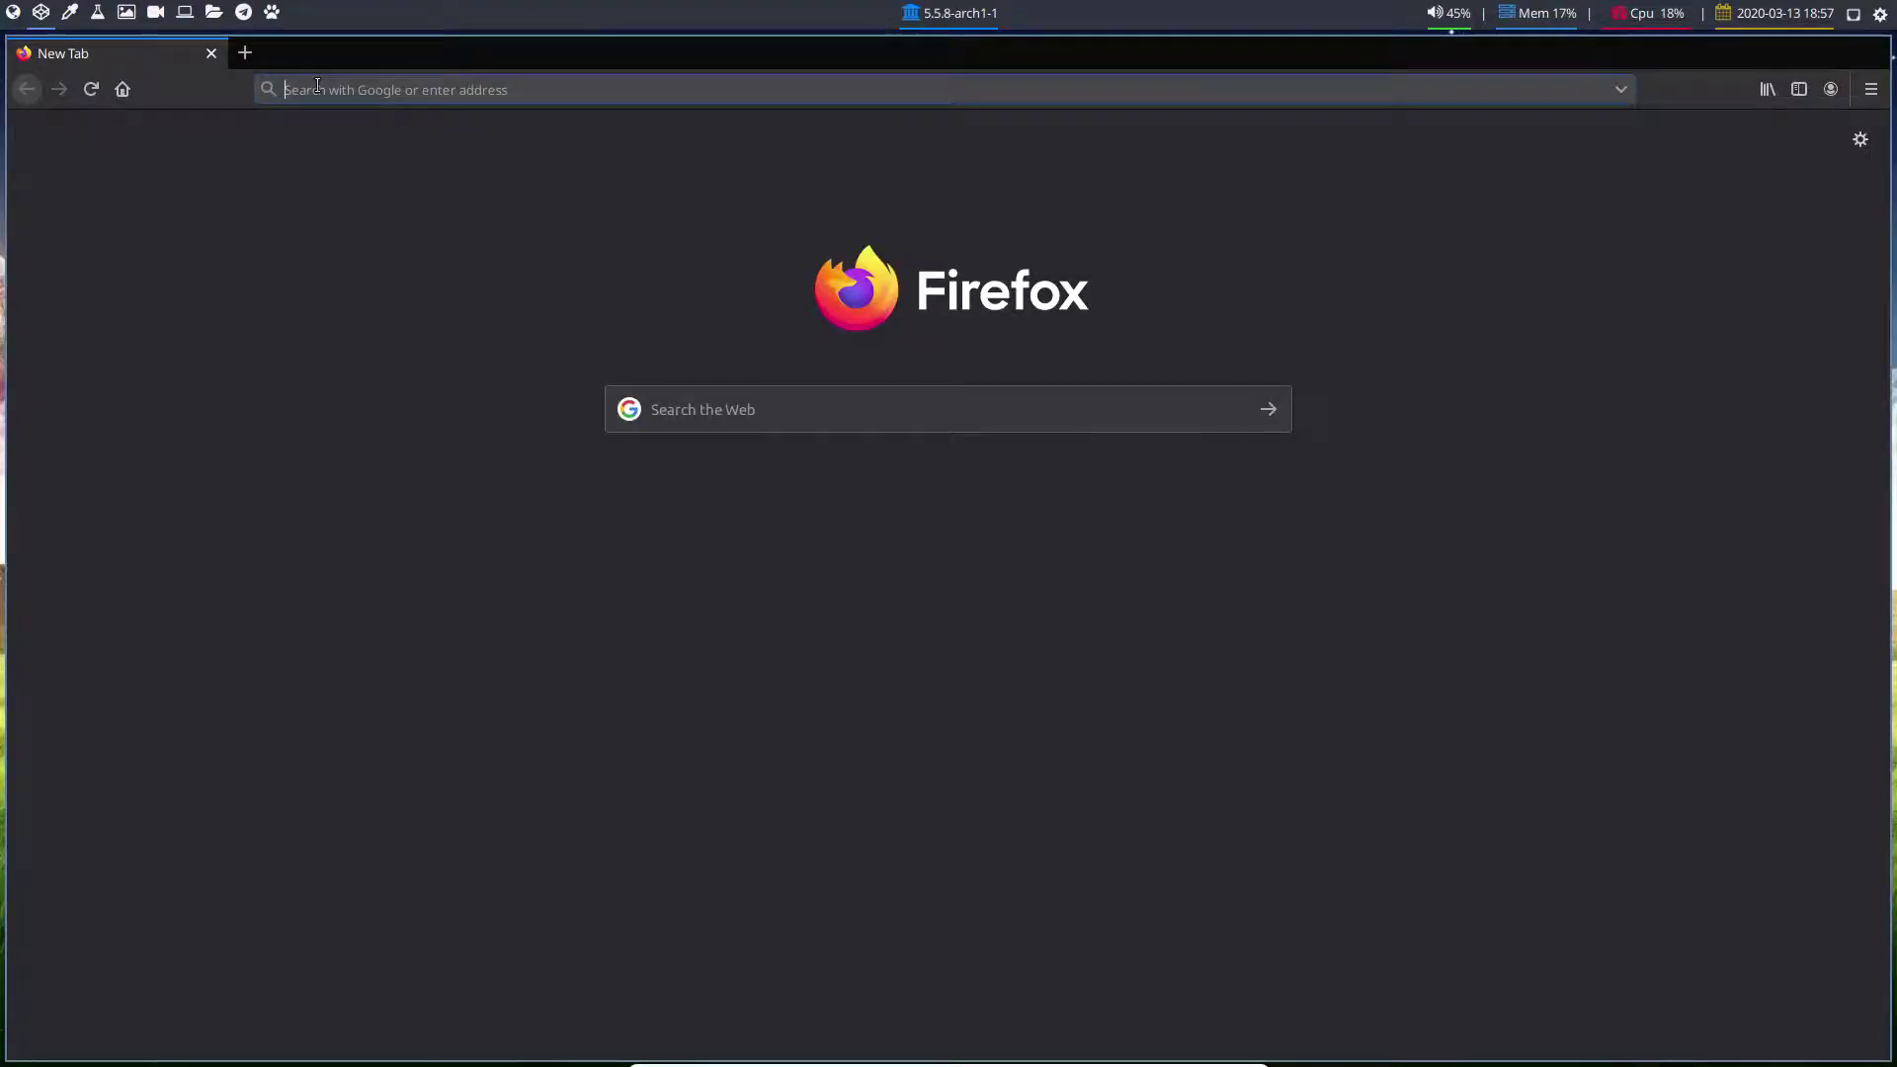
{"action": "type", "text": "arch base"}
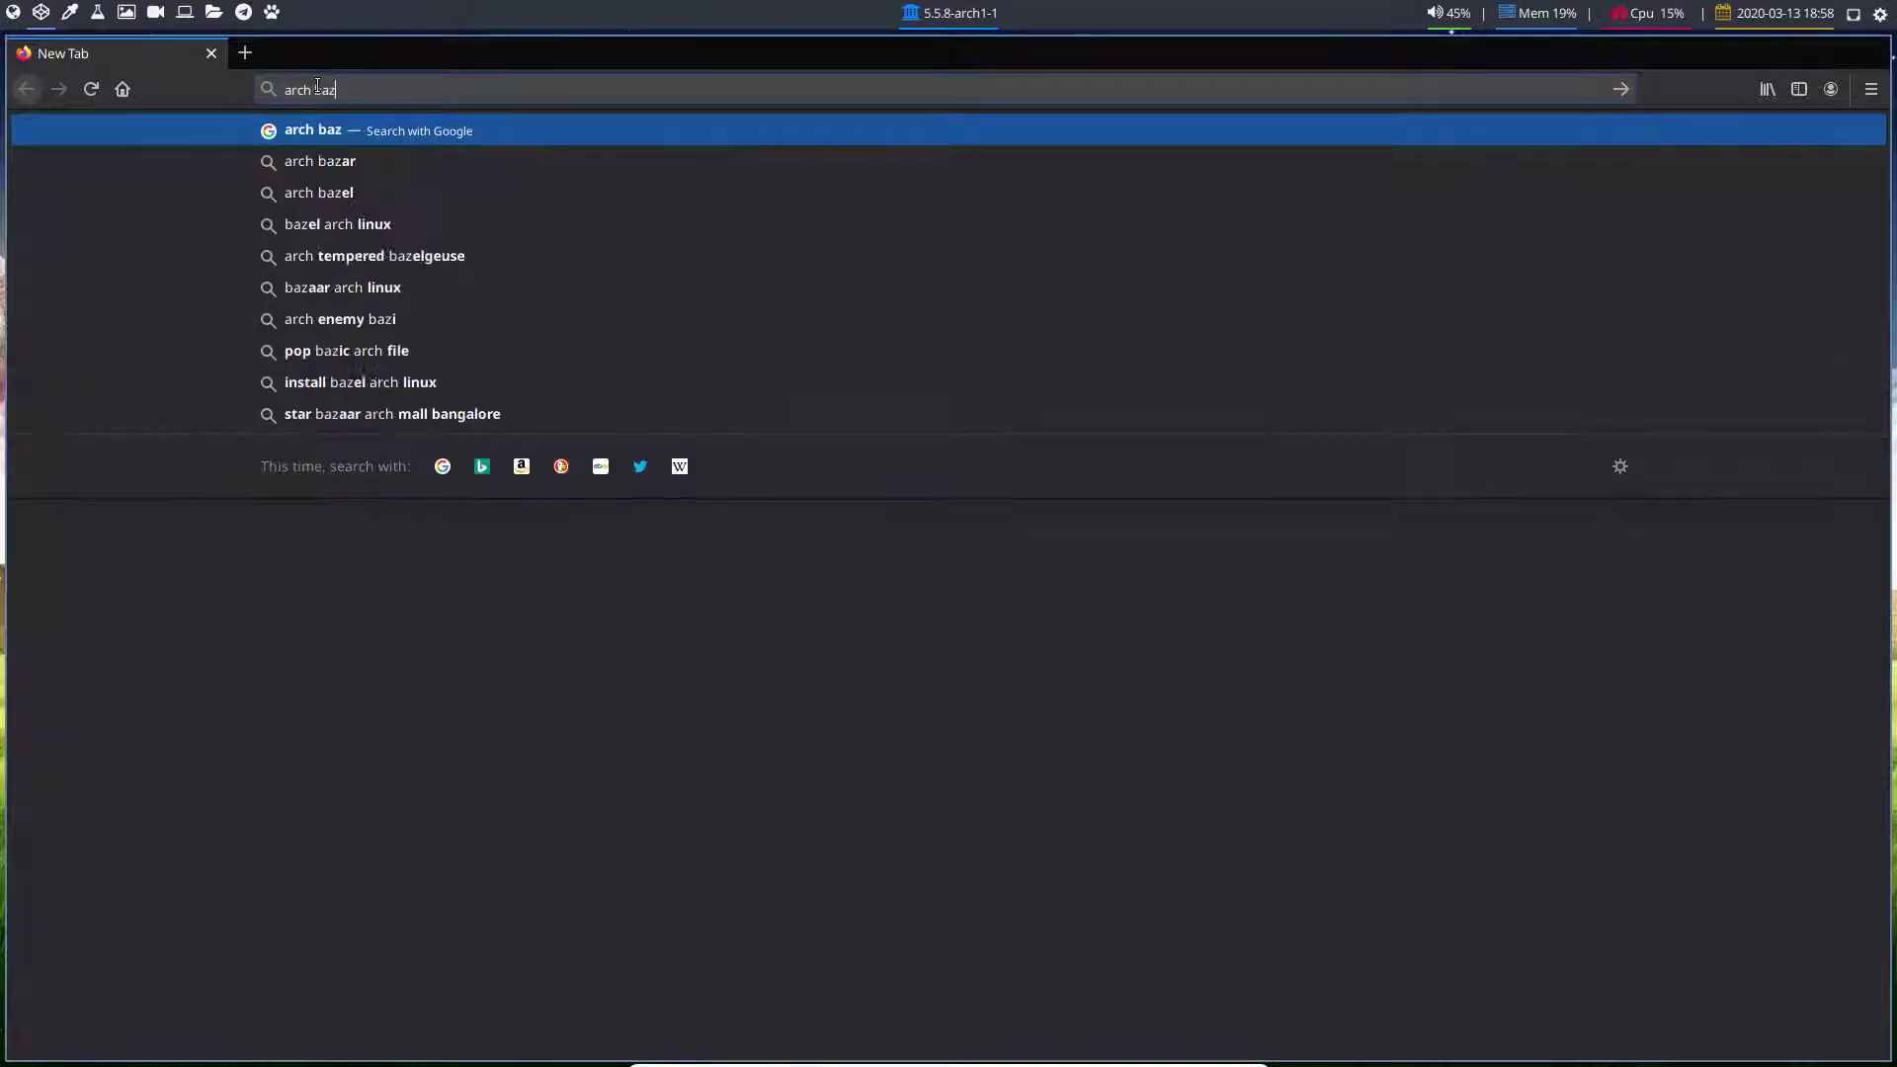
{"action": "type", "text": "d distro"}
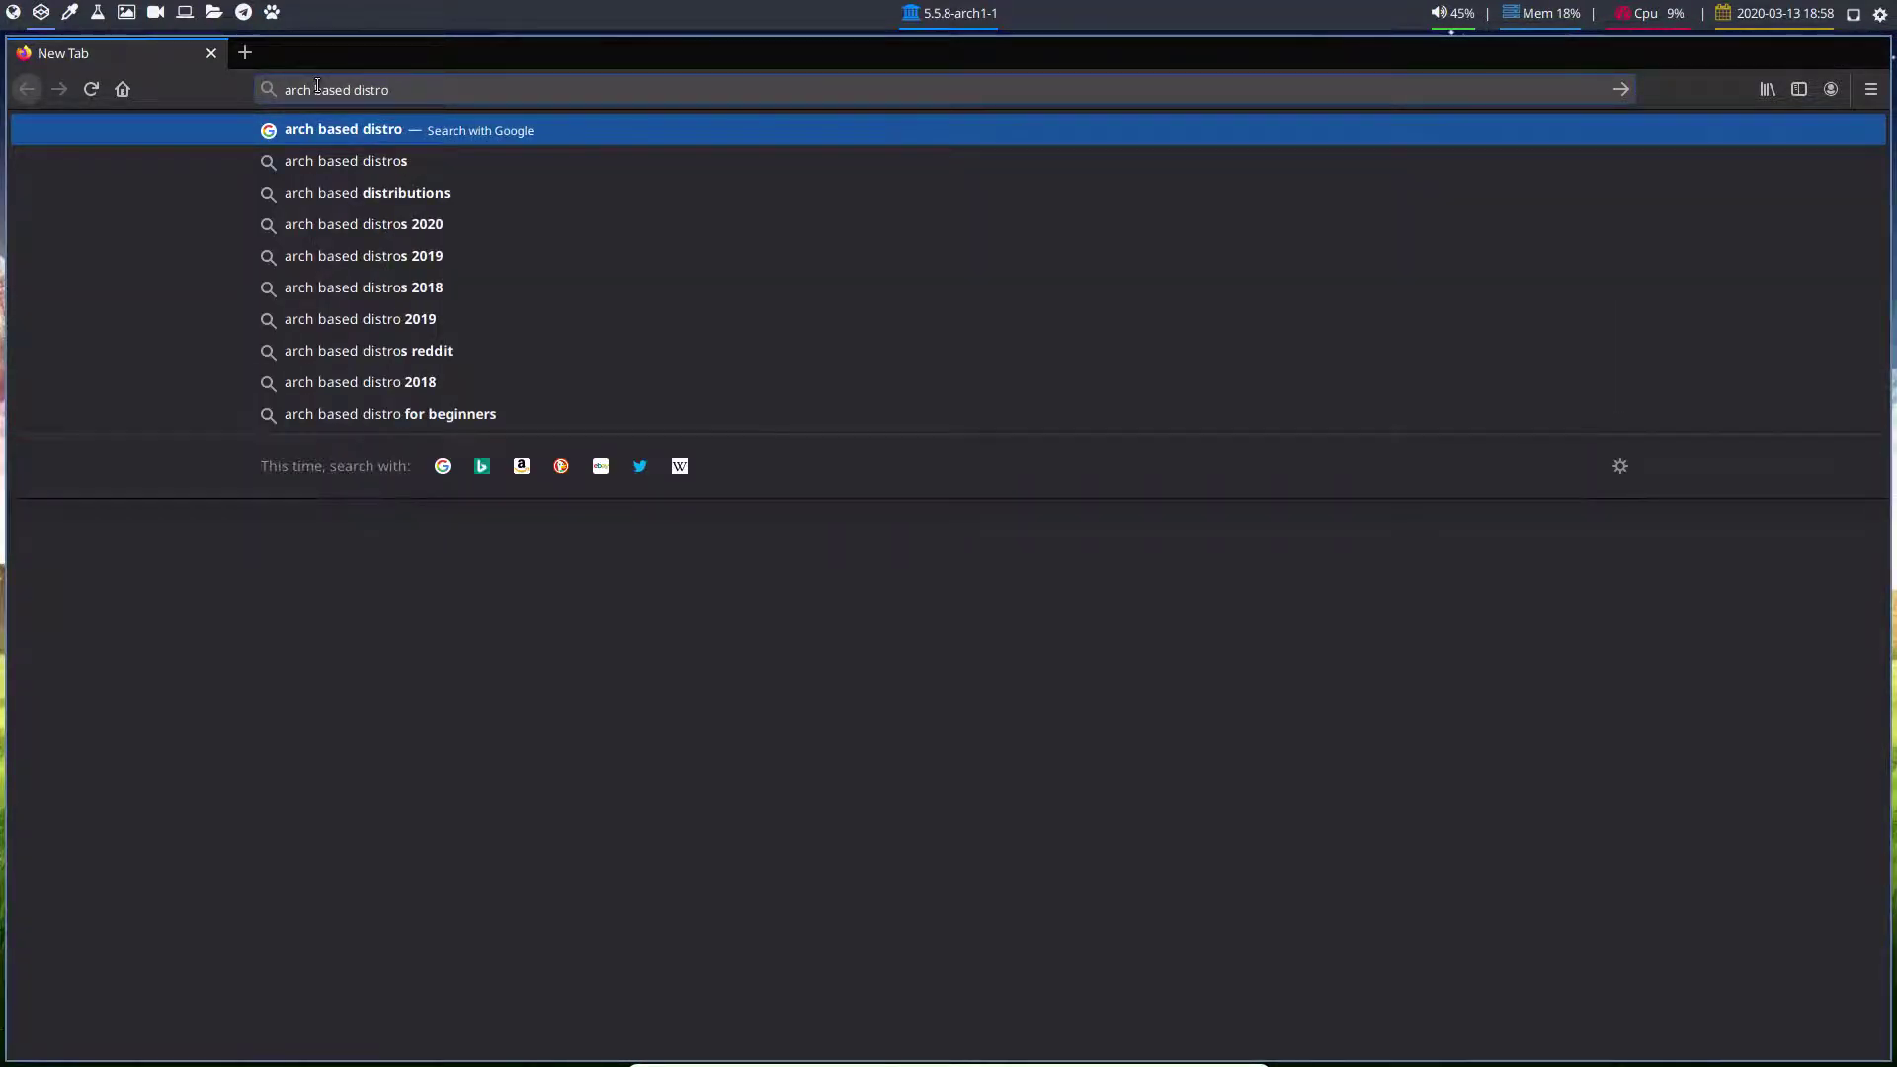
{"action": "key", "text": "Return"}
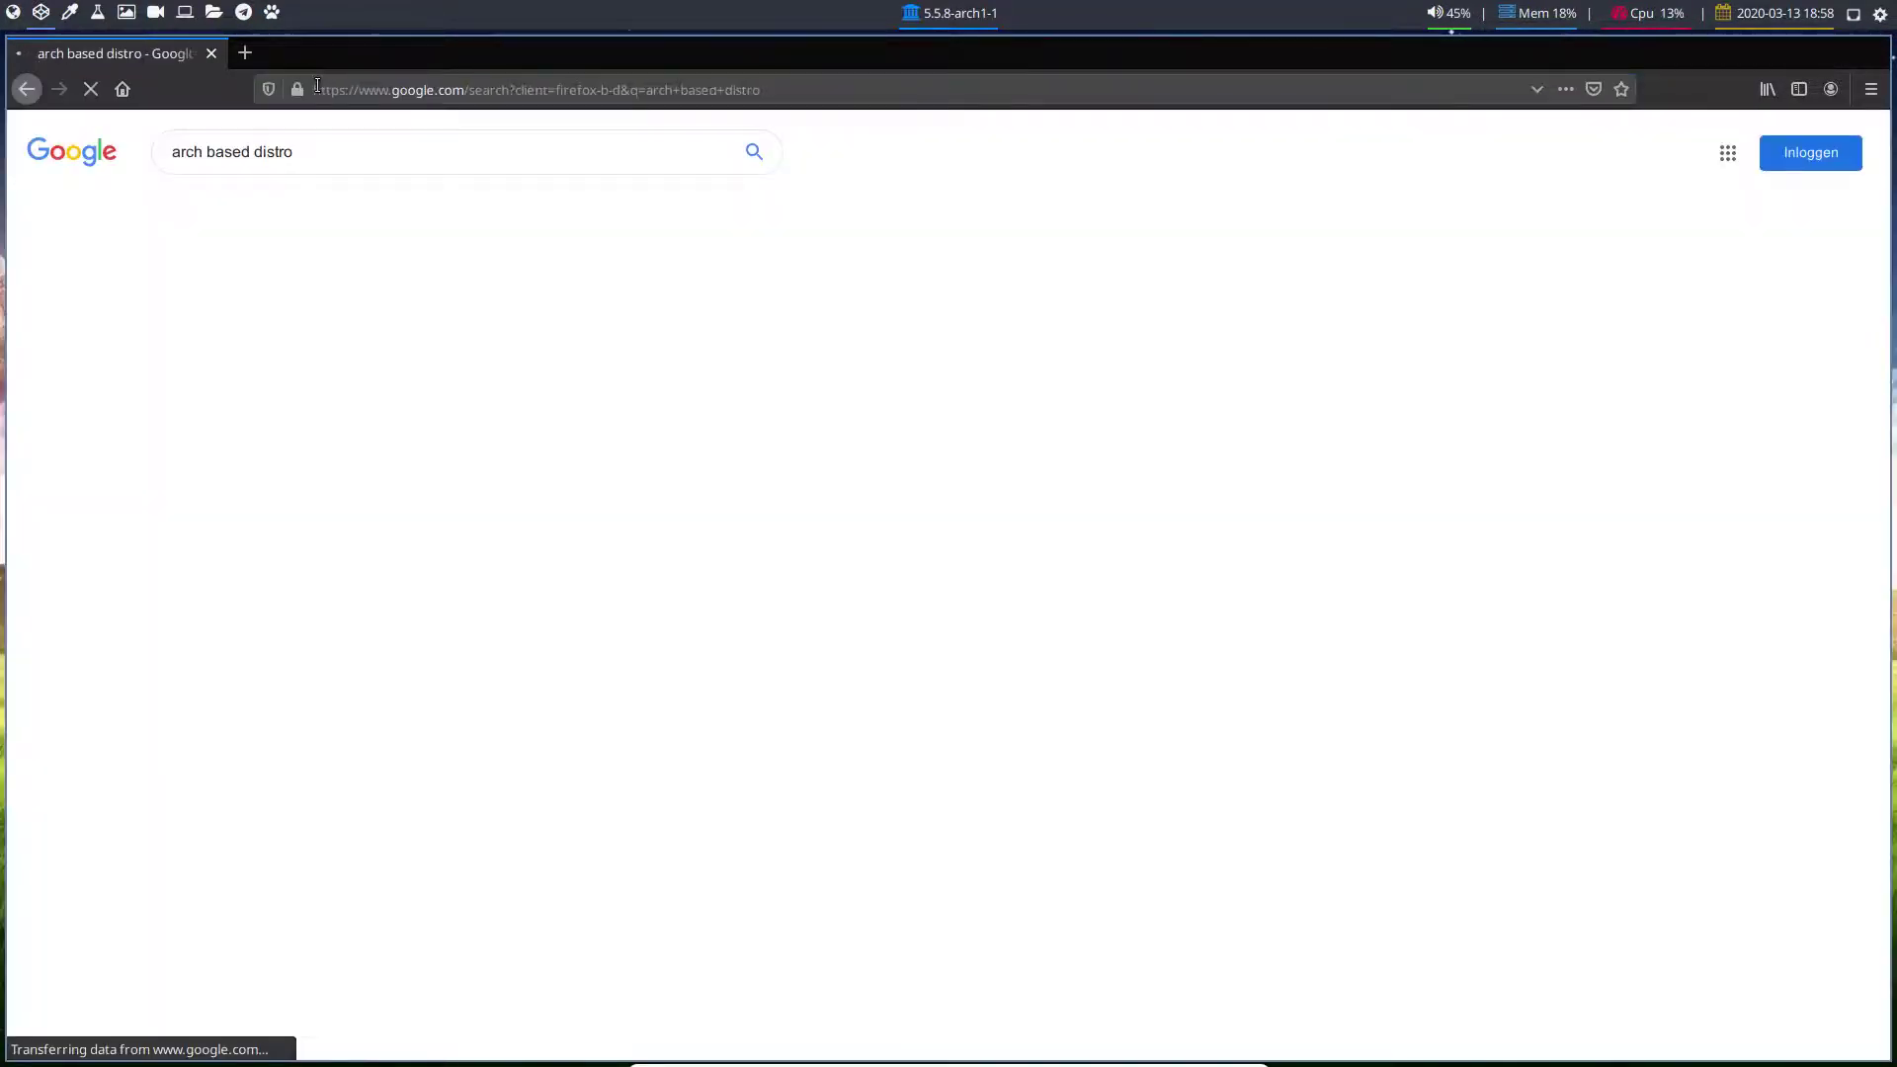
Step: Open the arcolinux.info website in a new browser tab
{"action": "left_click", "coordinate": [244, 55]}
{"action": "type", "text": "a"}
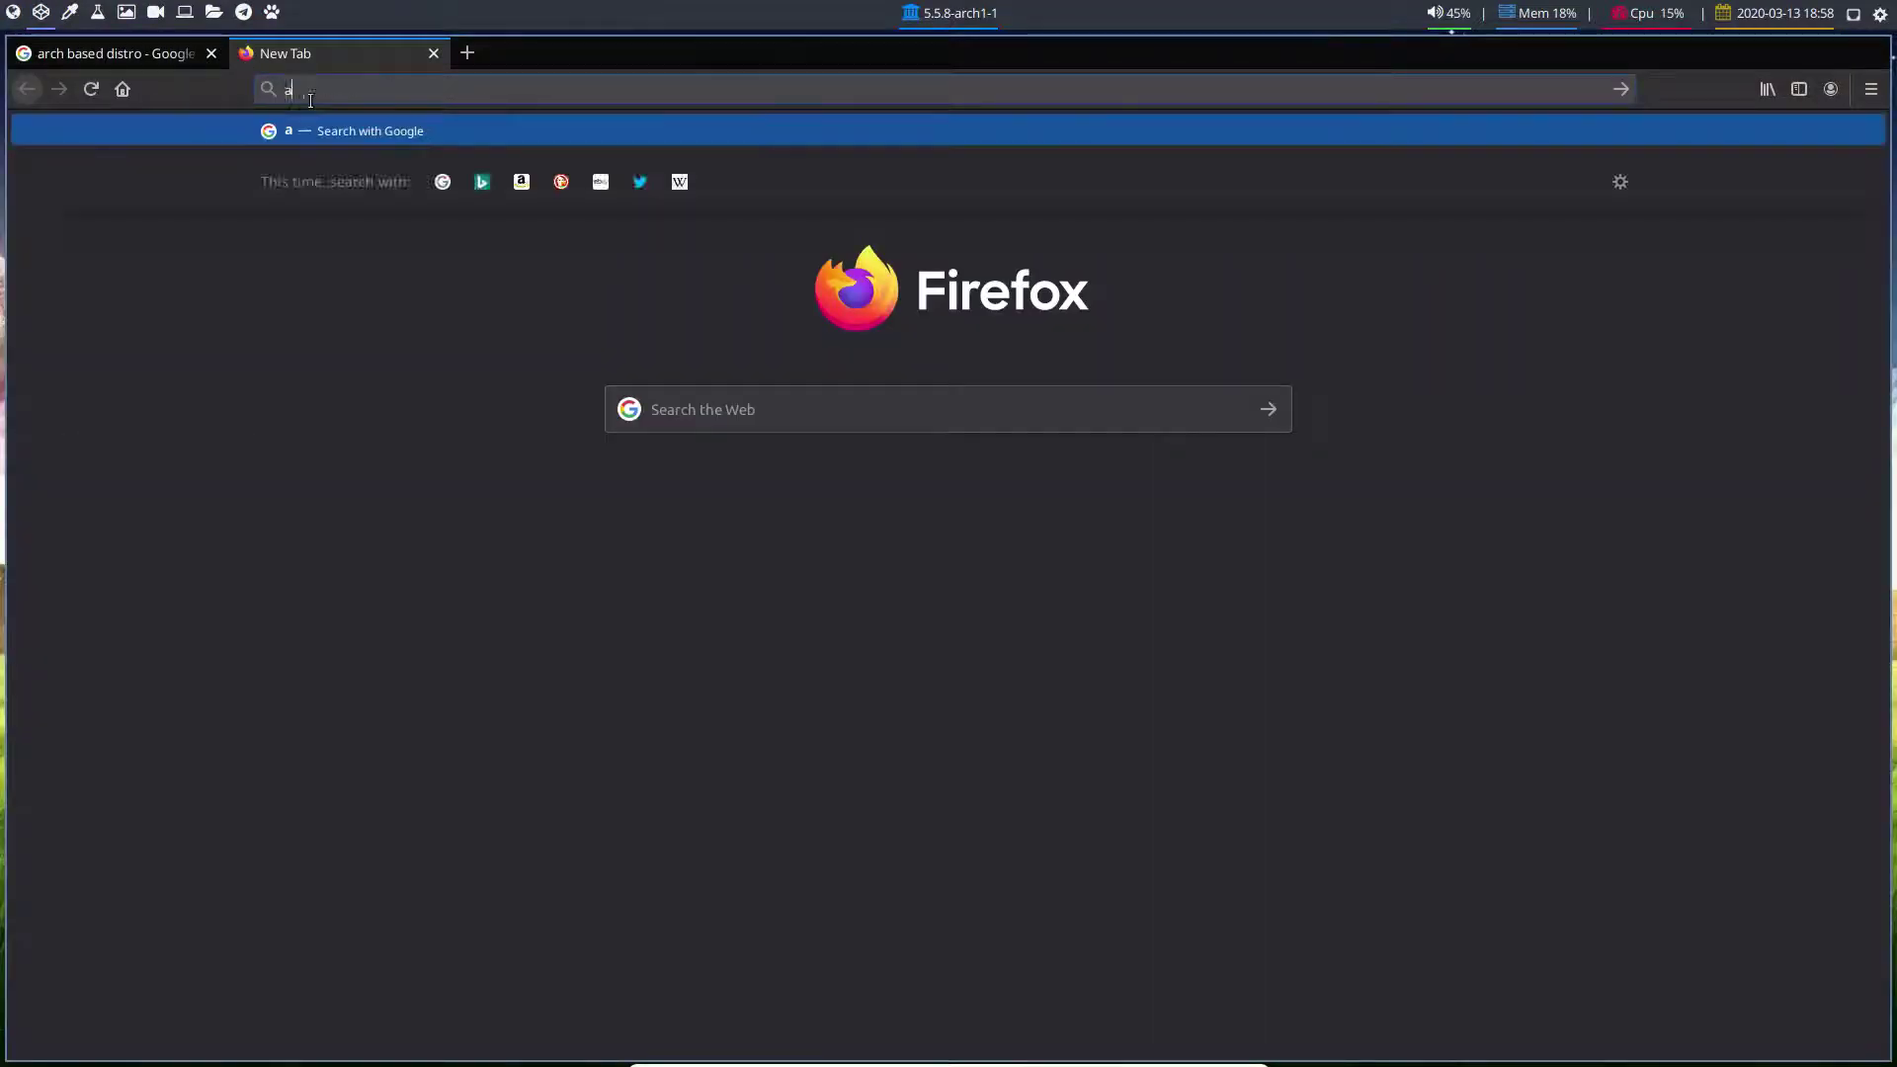
{"action": "type", "text": "rcol"}
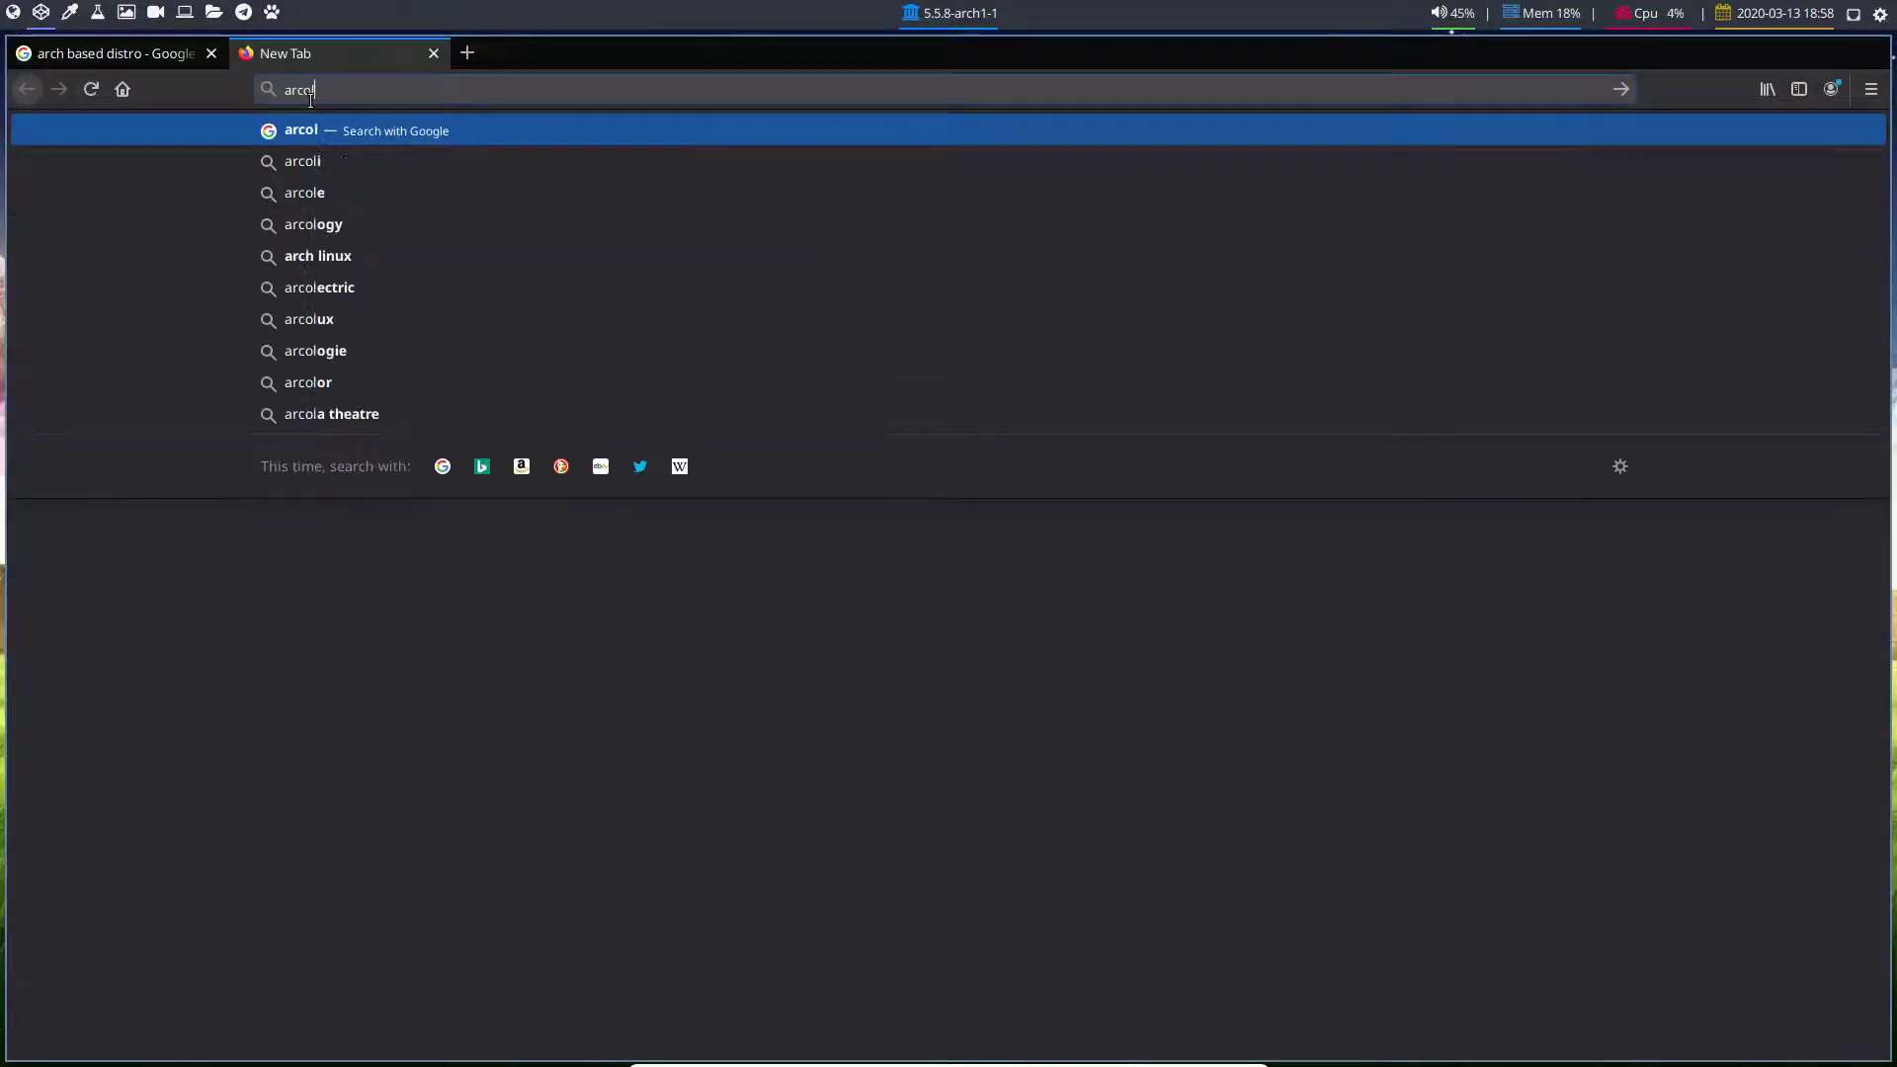
{"action": "type", "text": "inux.inco"}
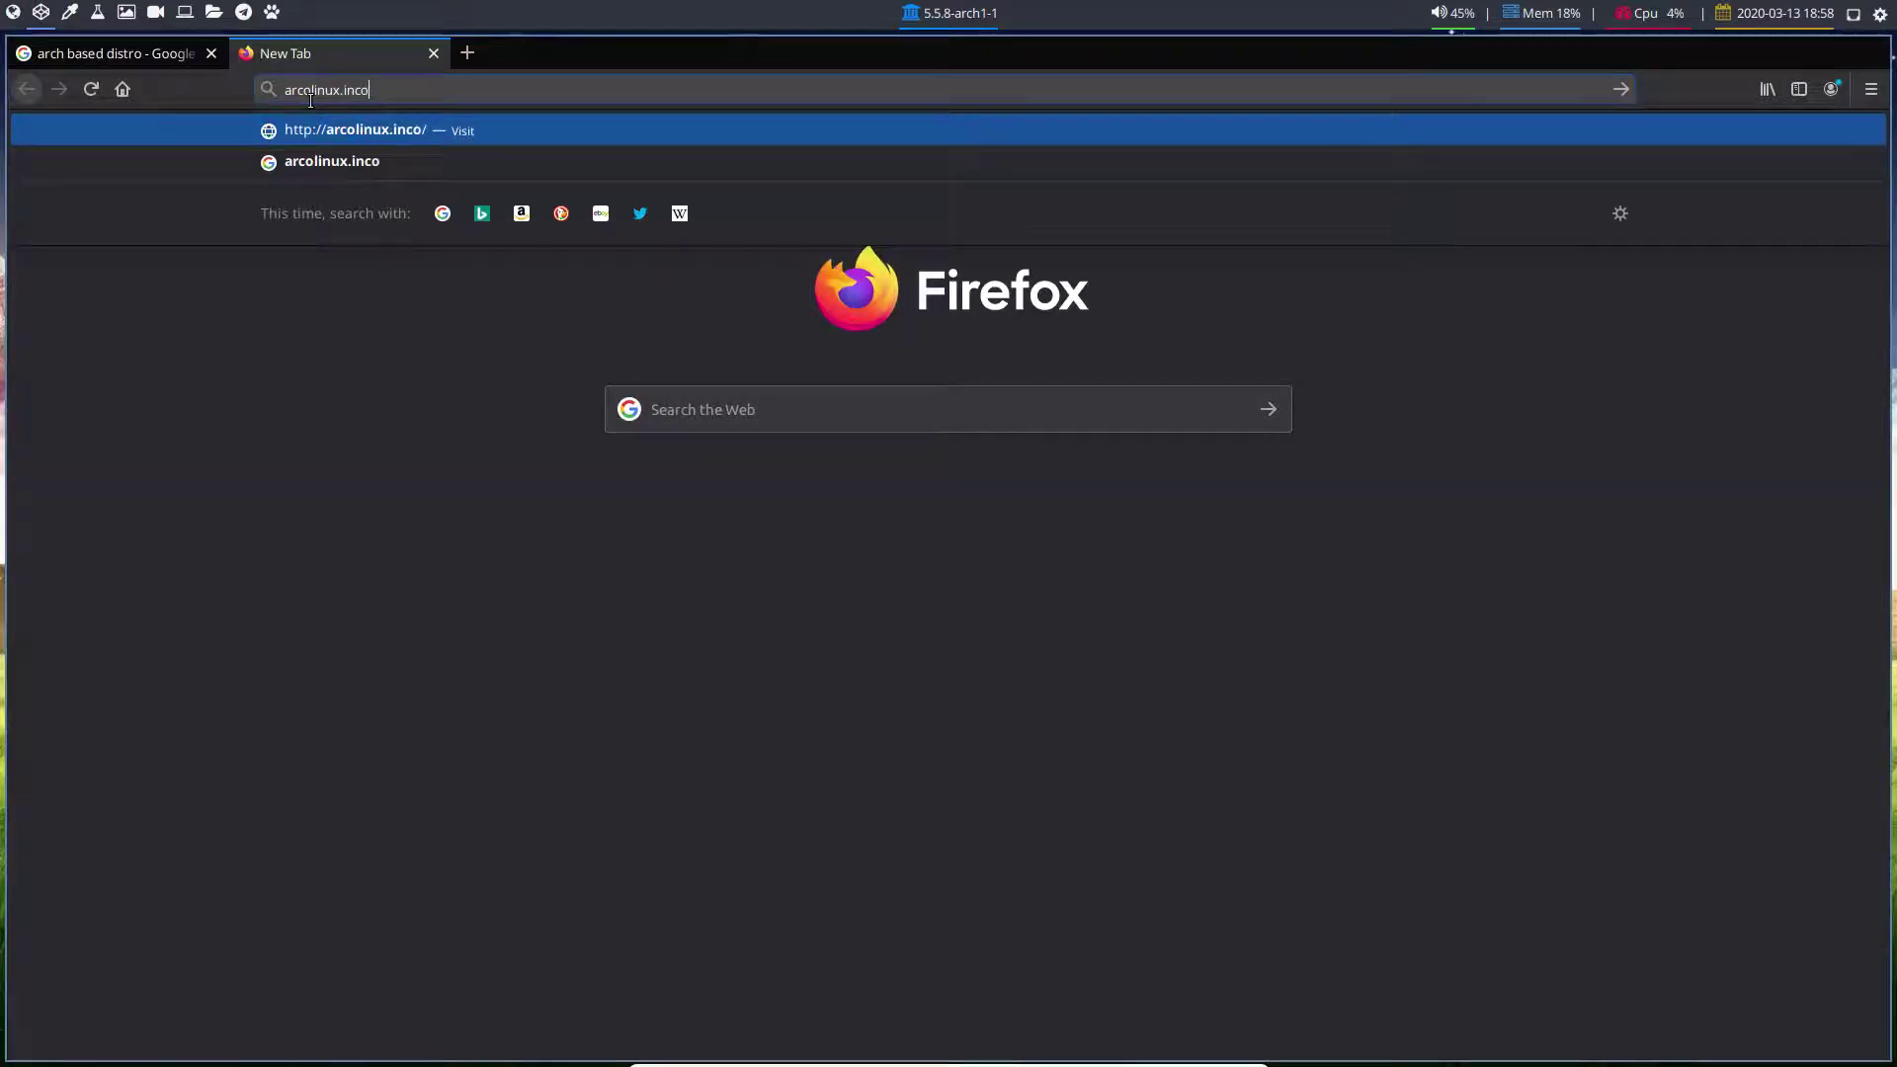
{"action": "key", "text": "BackSpace"}
{"action": "type", "text": "fo"}
{"action": "key", "text": "Return"}
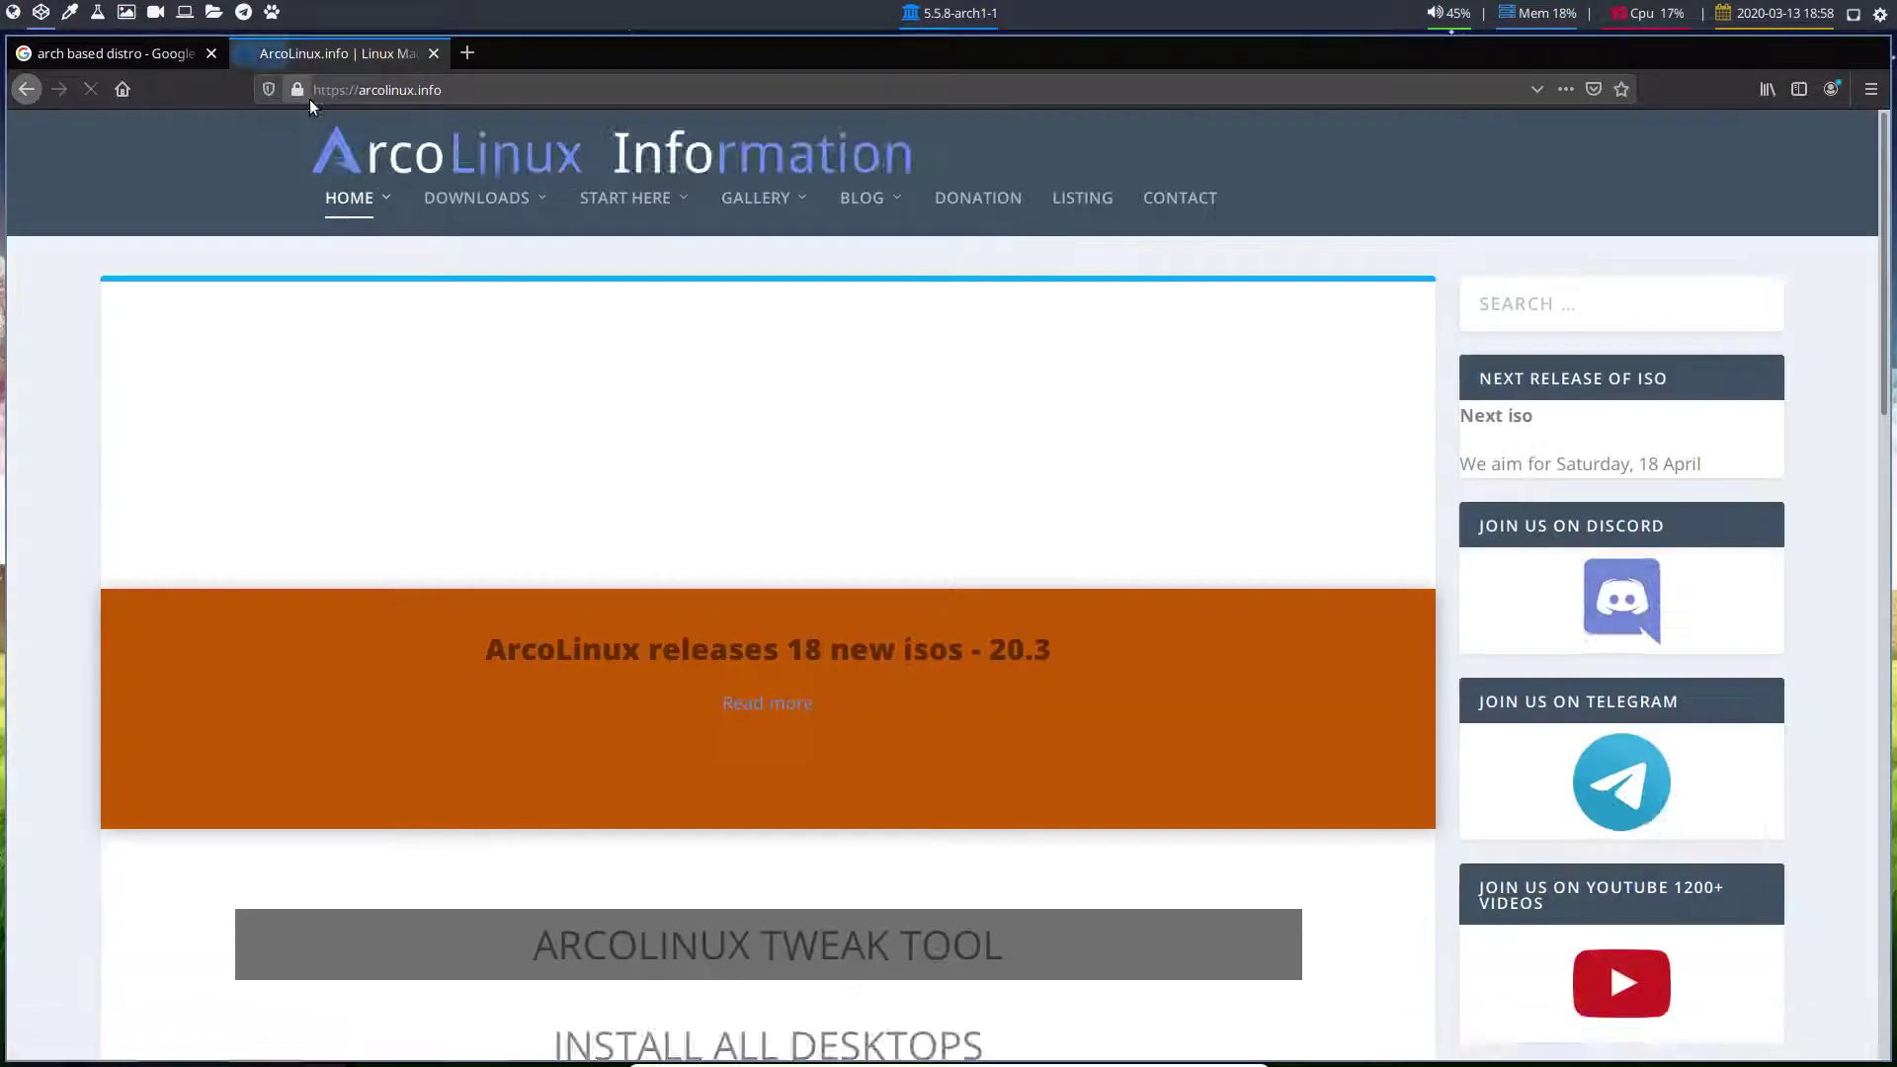
Step: Go to the site's application downloads and open the ArcoLinux Spices Application page
{"action": "mouse_move", "coordinate": [388, 218]}
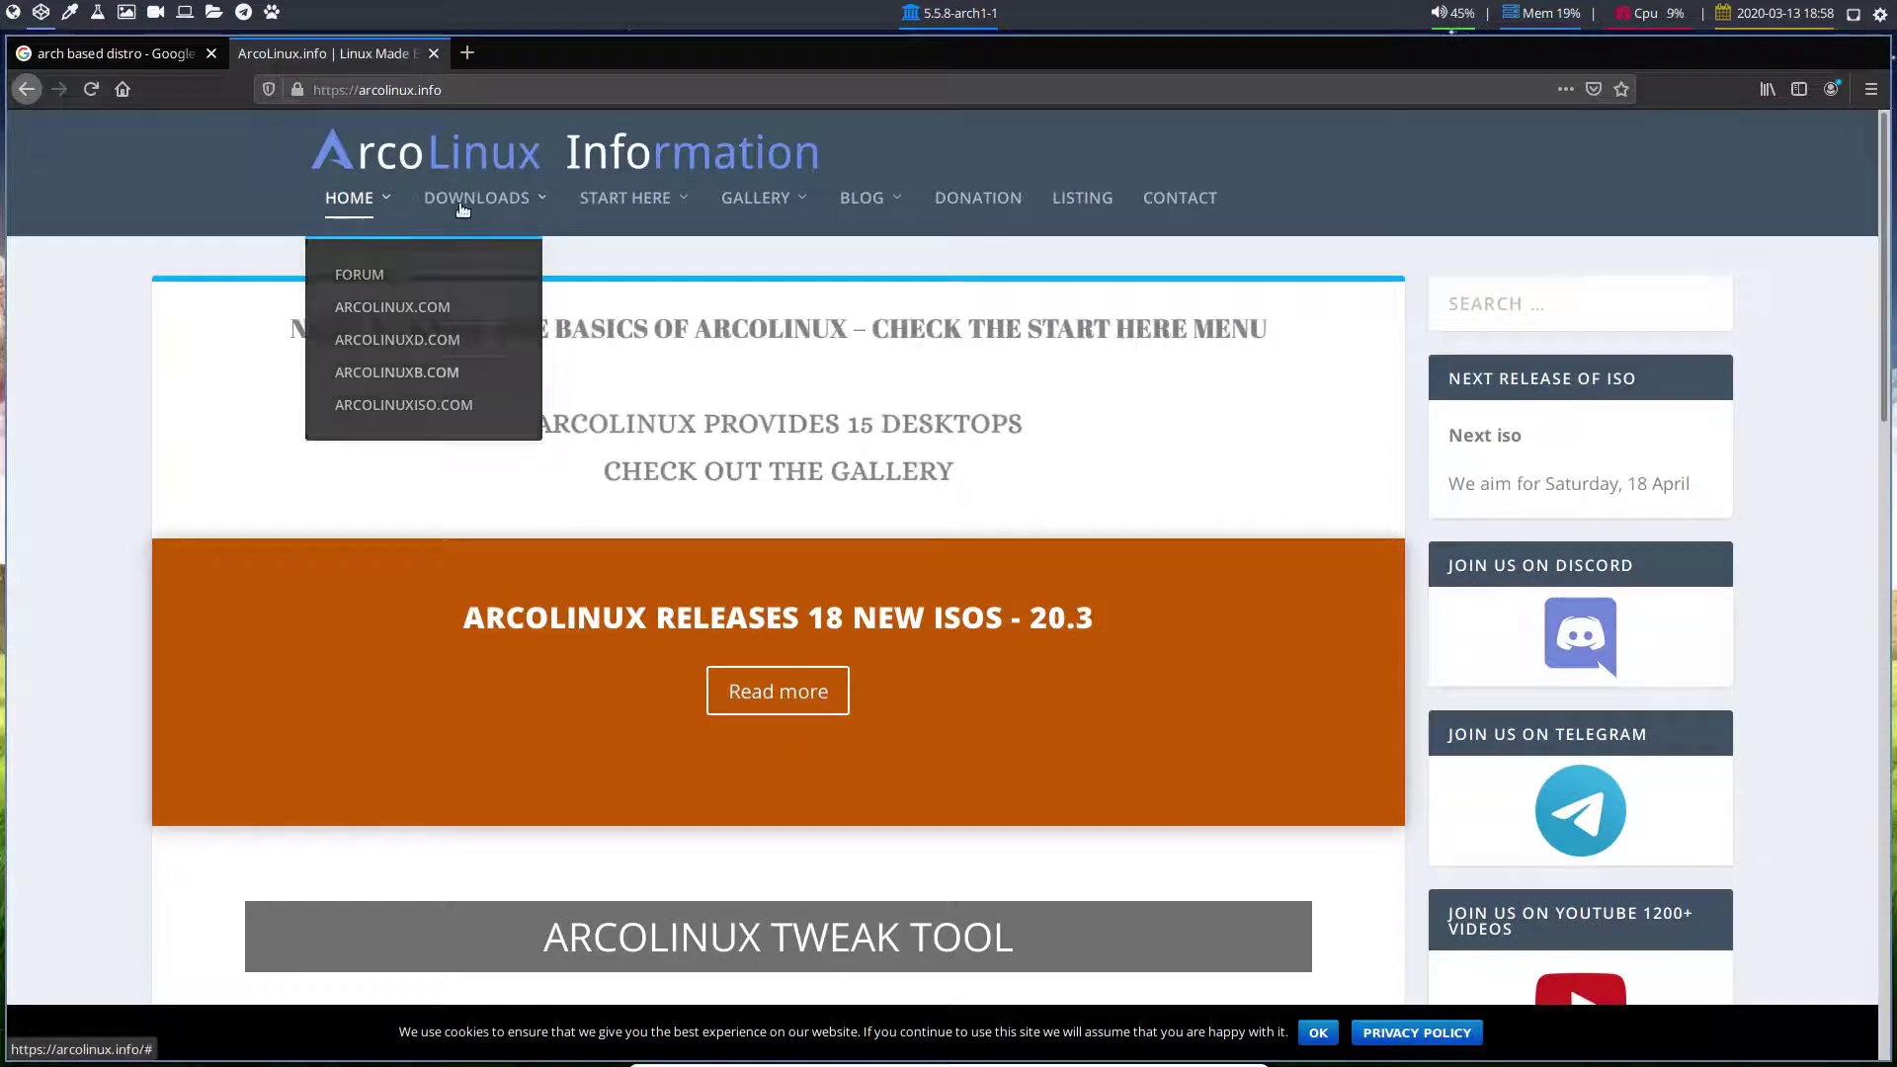
{"action": "mouse_move", "coordinate": [484, 283]}
{"action": "left_click", "coordinate": [508, 339]}
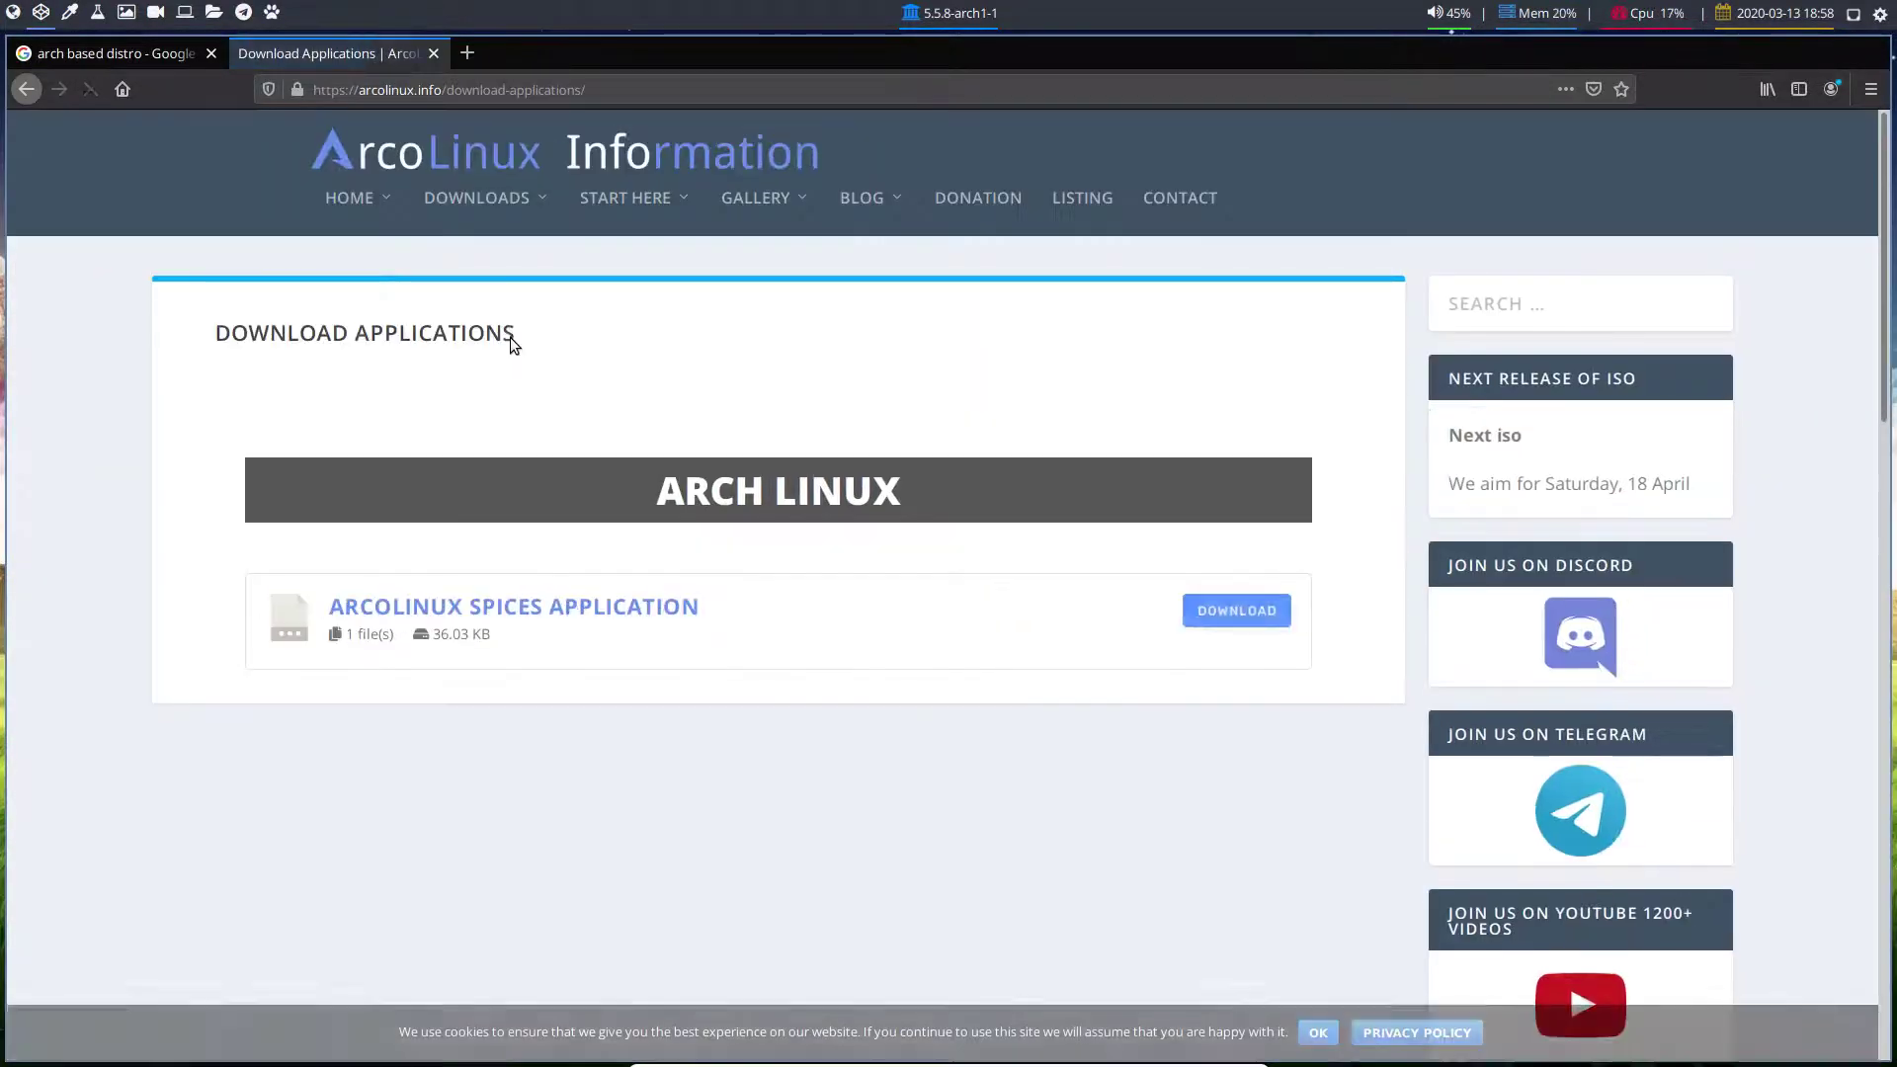
{"action": "left_click", "coordinate": [534, 611]}
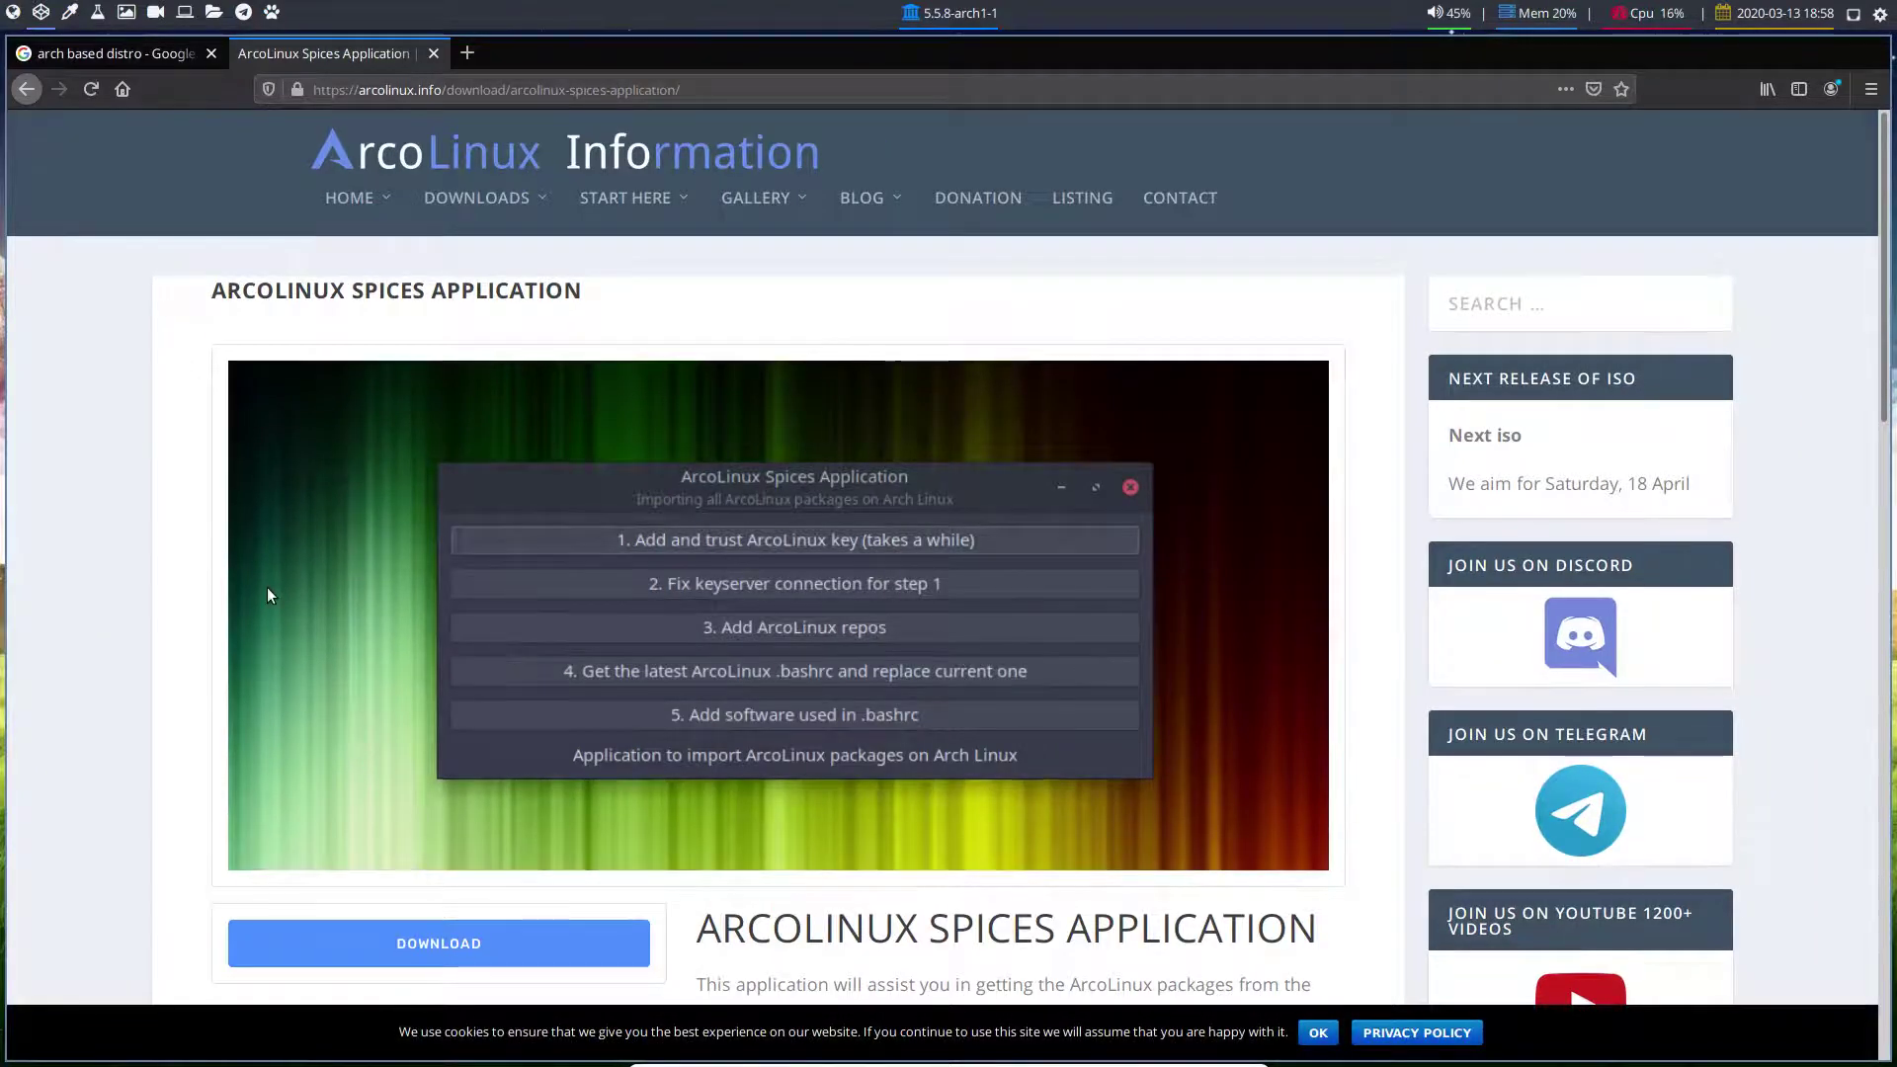
Step: Examine the Spices Application page: its screenshot of numbered functions, the description and the download details
{"action": "scroll", "coordinate": [266, 587], "scroll_direction": "down", "scroll_amount": 5}
{"action": "scroll", "coordinate": [139, 504], "scroll_direction": "down", "scroll_amount": 2}
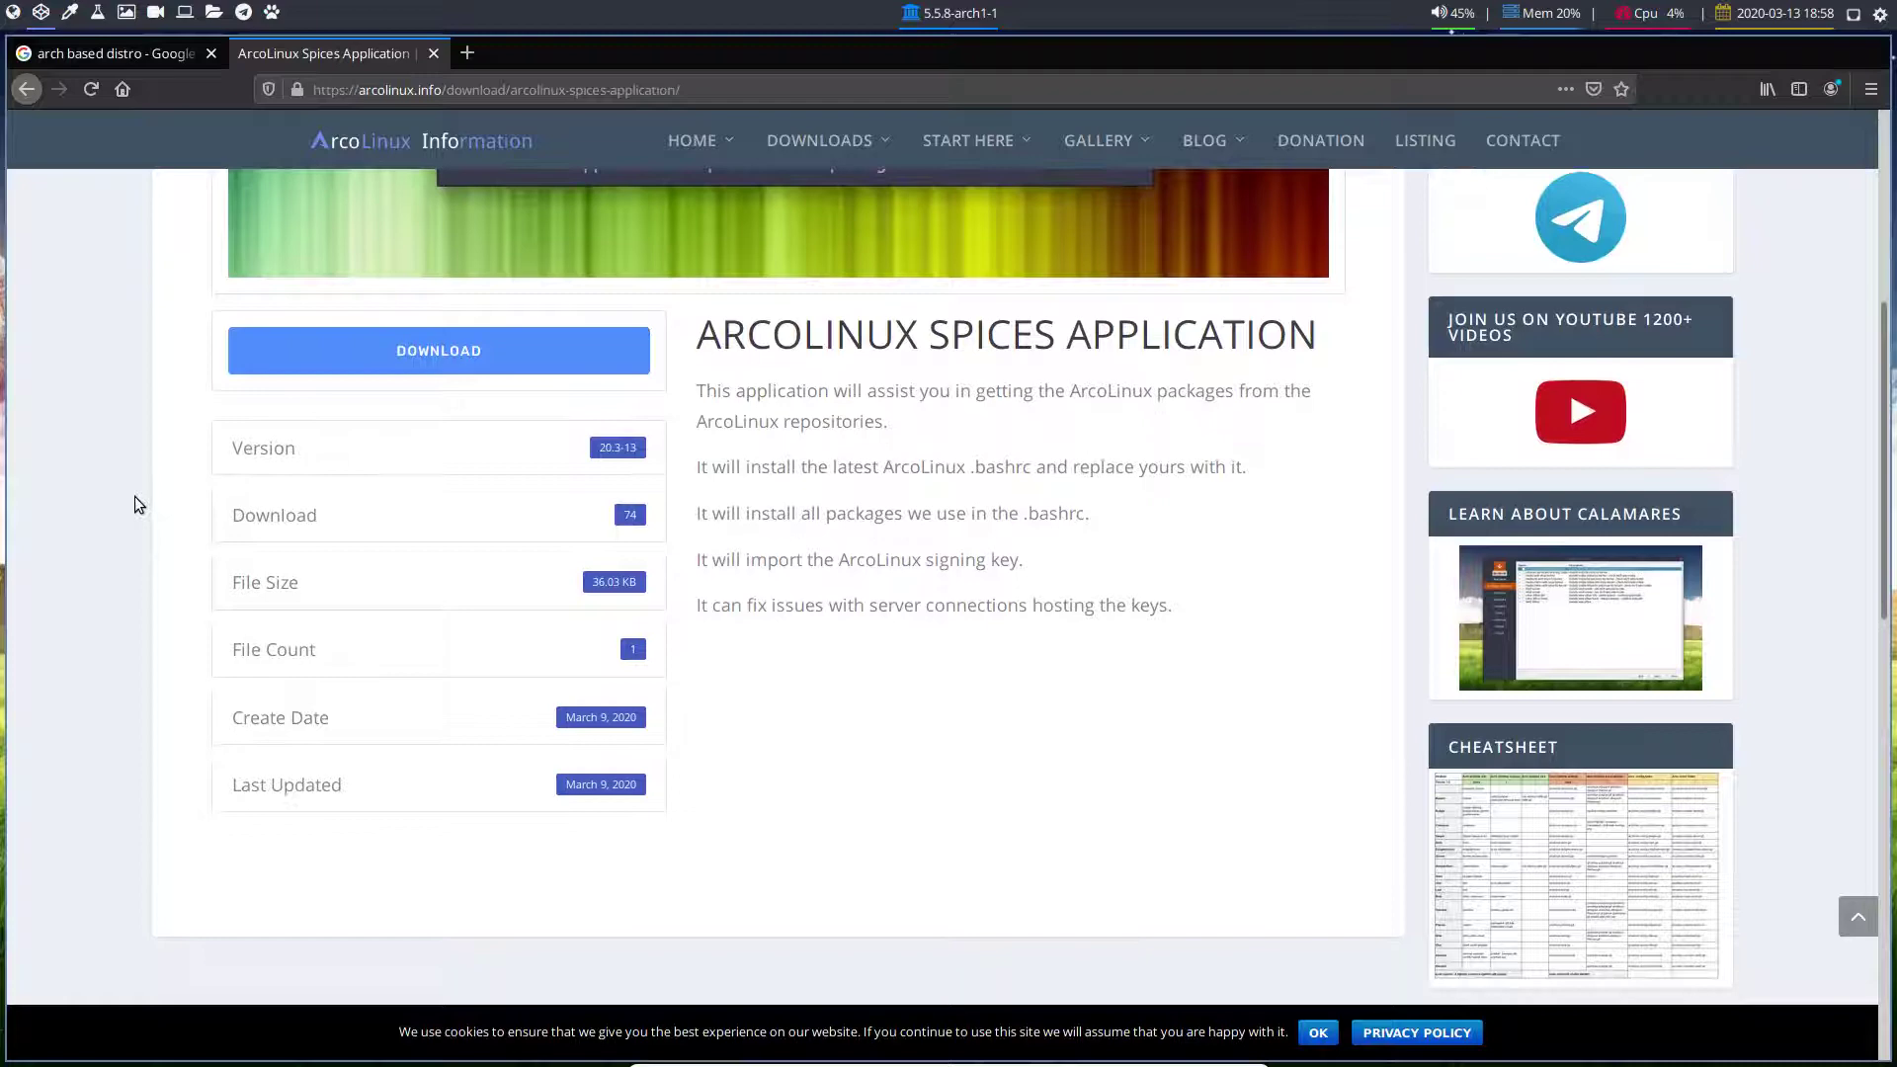
{"action": "double_click", "coordinate": [628, 516]}
{"action": "scroll", "coordinate": [663, 418], "scroll_direction": "up", "scroll_amount": 3}
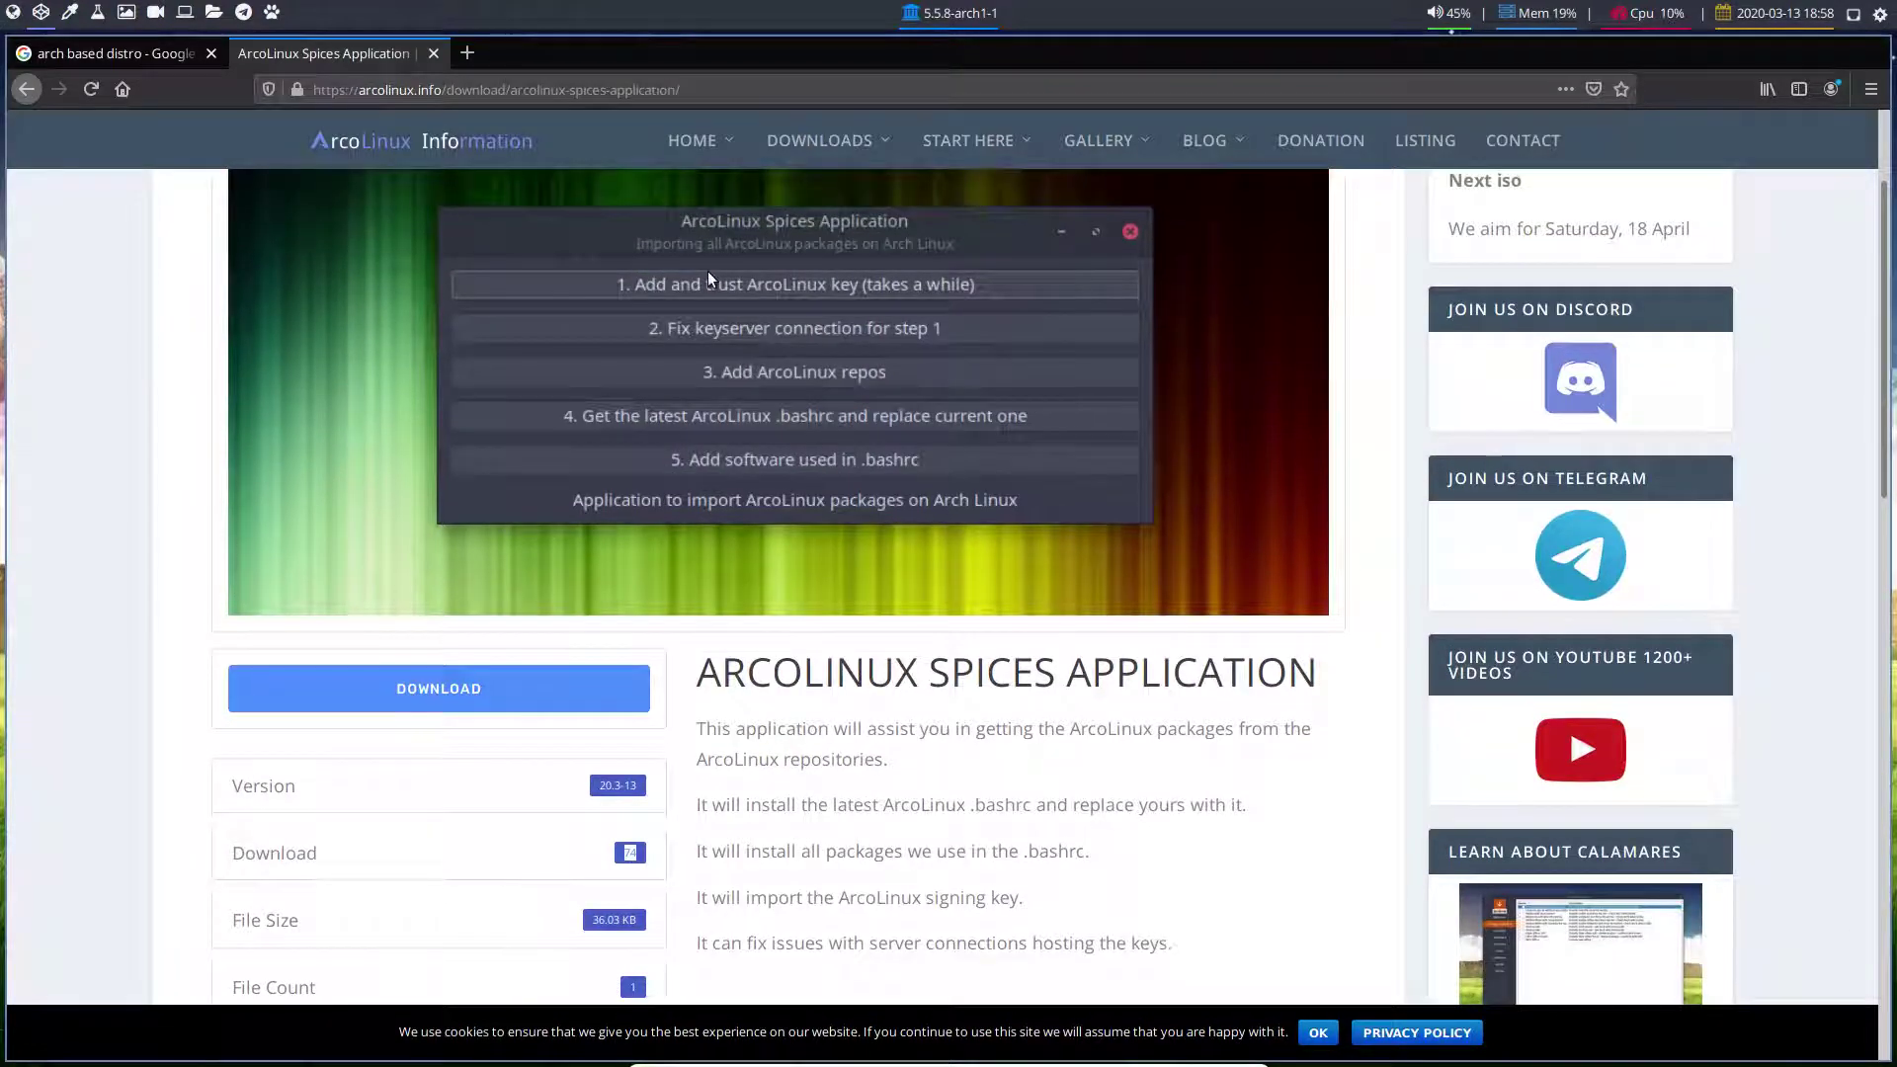
{"action": "scroll", "coordinate": [728, 364], "scroll_direction": "up", "scroll_amount": 1}
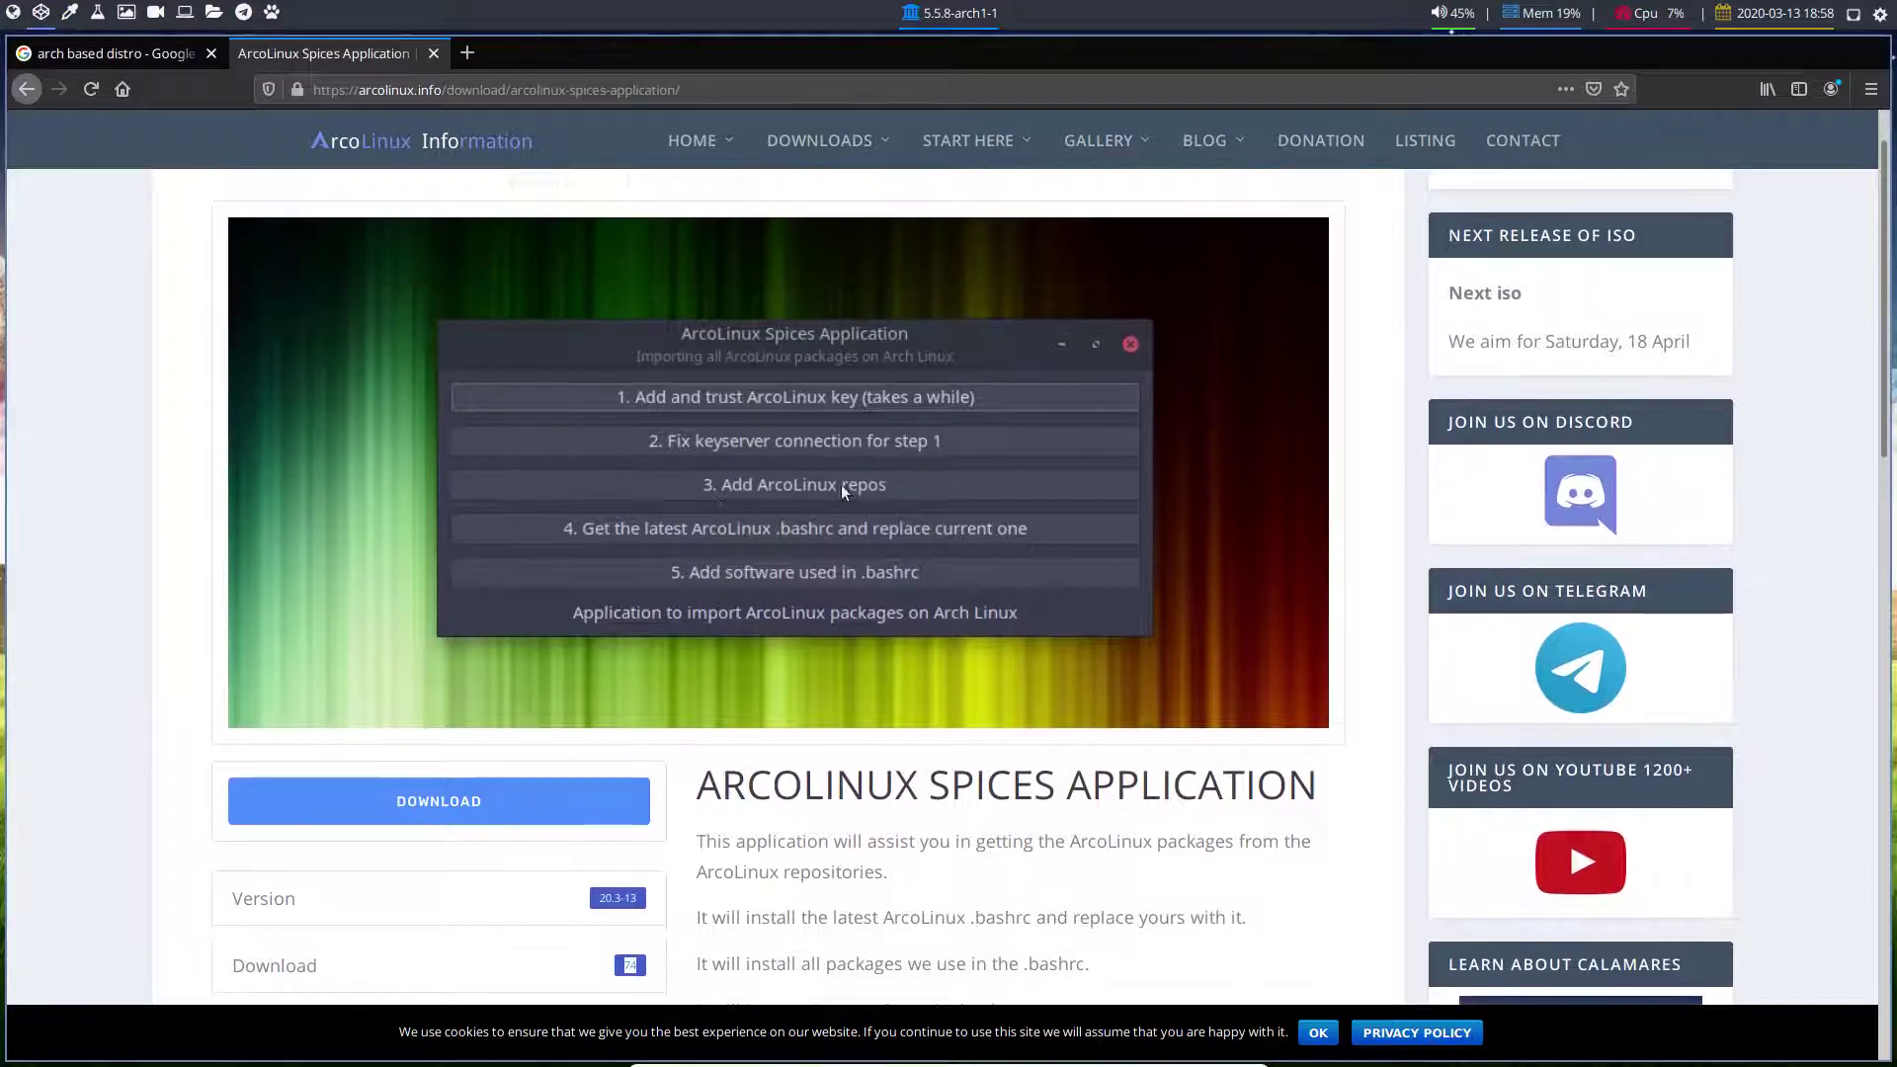
{"action": "scroll", "coordinate": [796, 484], "scroll_direction": "down", "scroll_amount": 4}
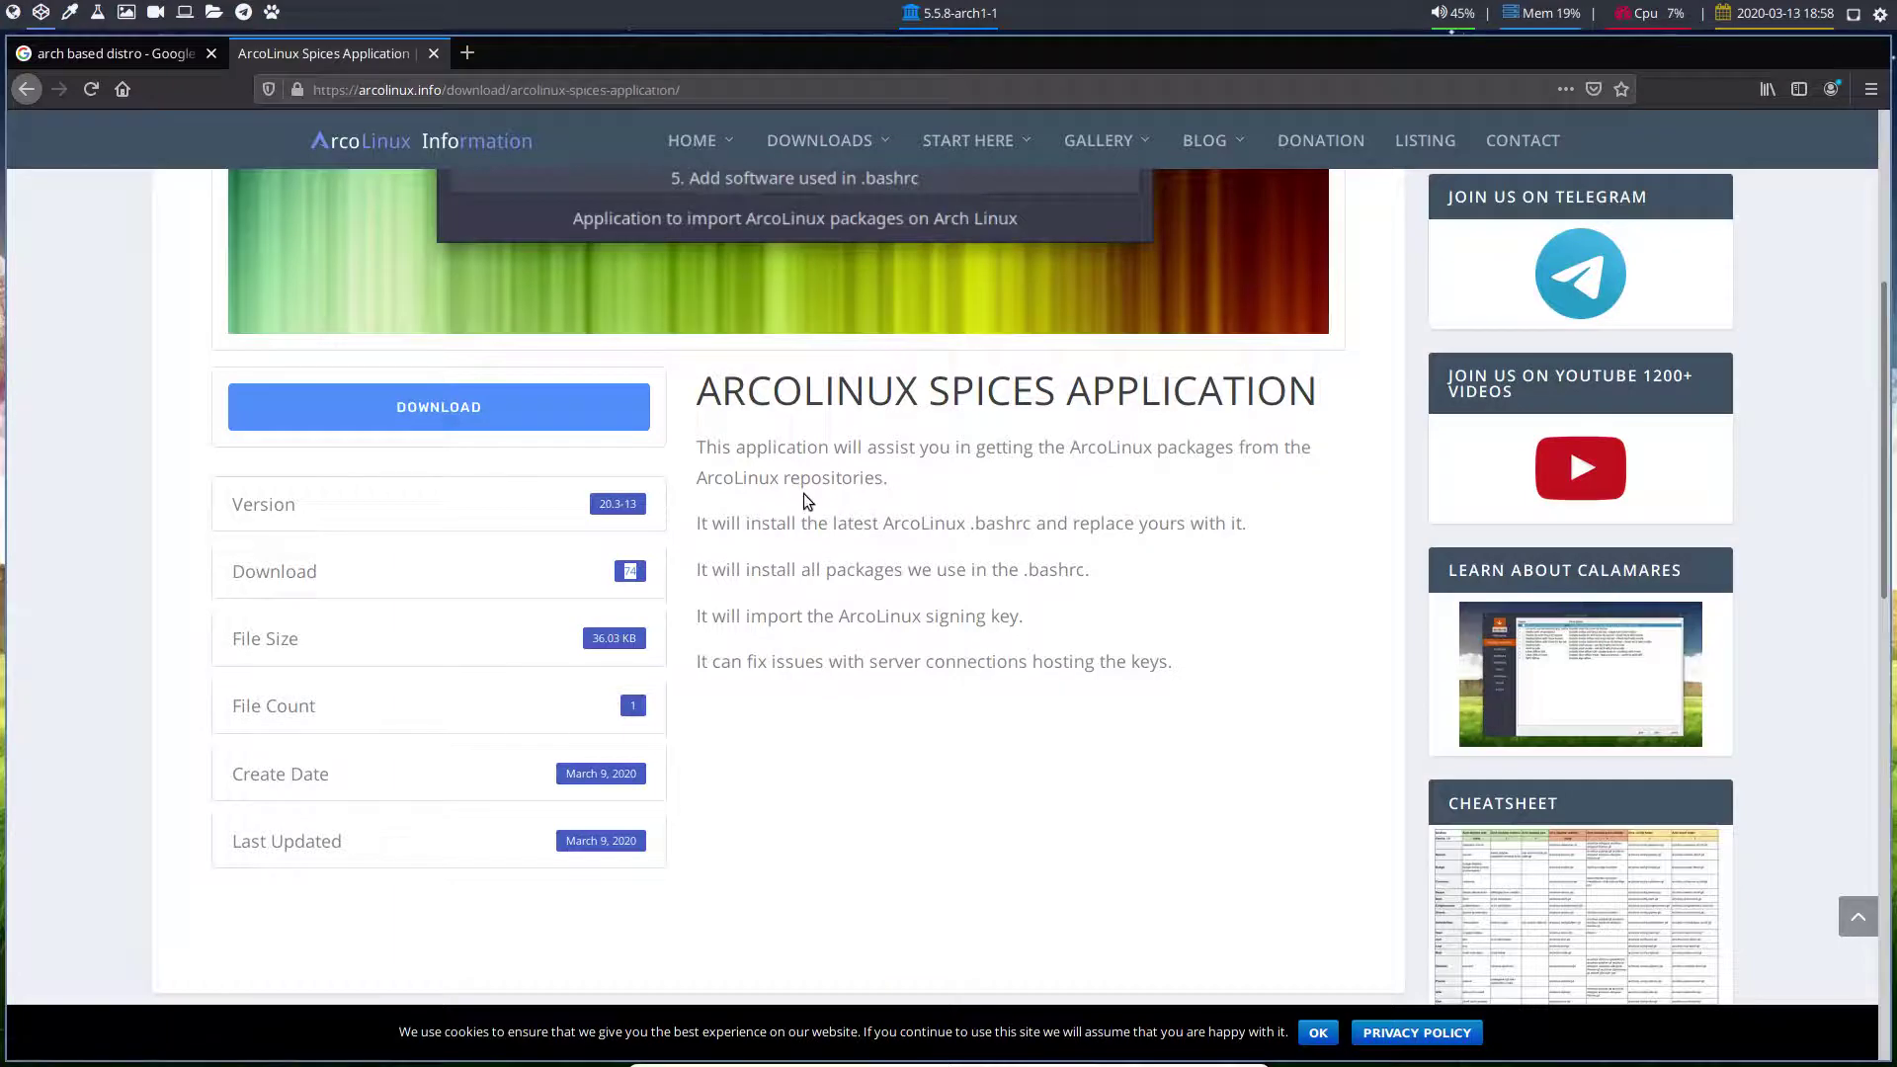
{"action": "scroll", "coordinate": [804, 496], "scroll_direction": "up", "scroll_amount": 5}
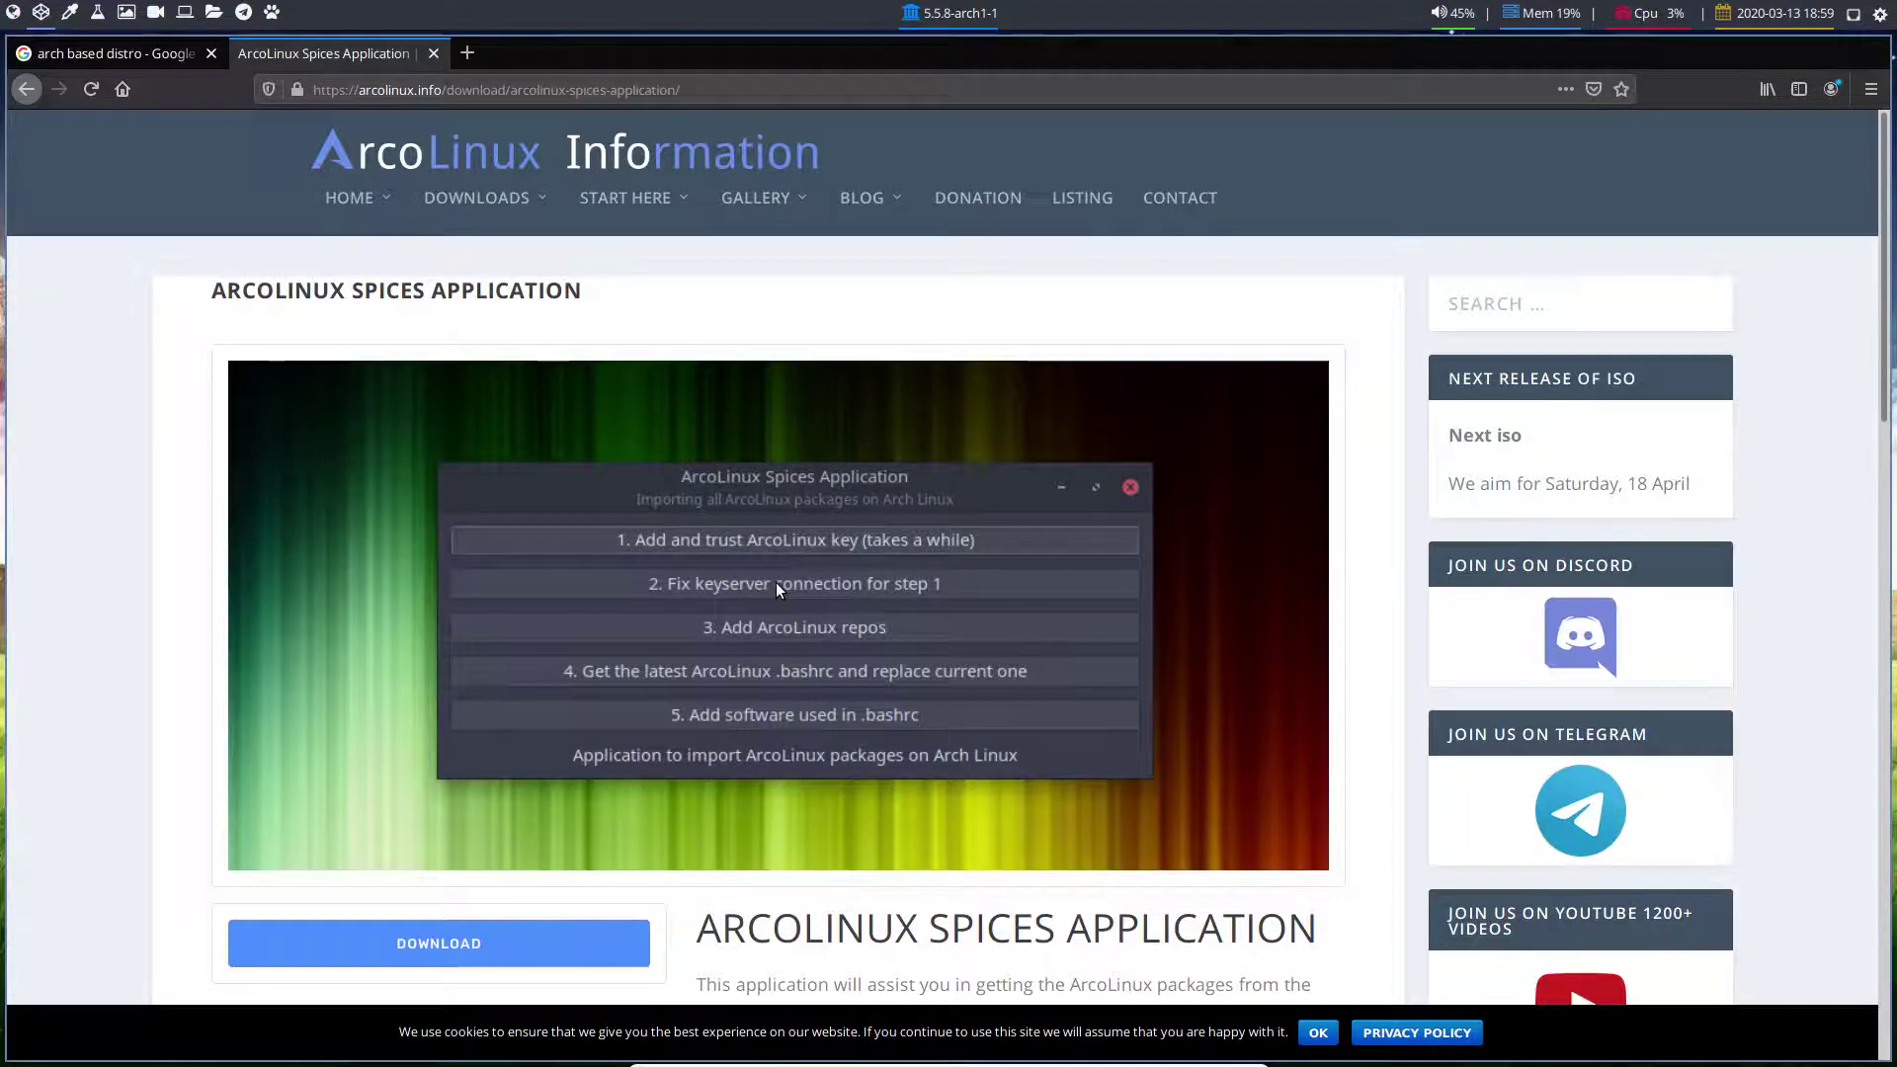
{"action": "scroll", "coordinate": [775, 583], "scroll_direction": "down", "scroll_amount": 5}
{"action": "scroll", "coordinate": [776, 583], "scroll_direction": "down", "scroll_amount": 2}
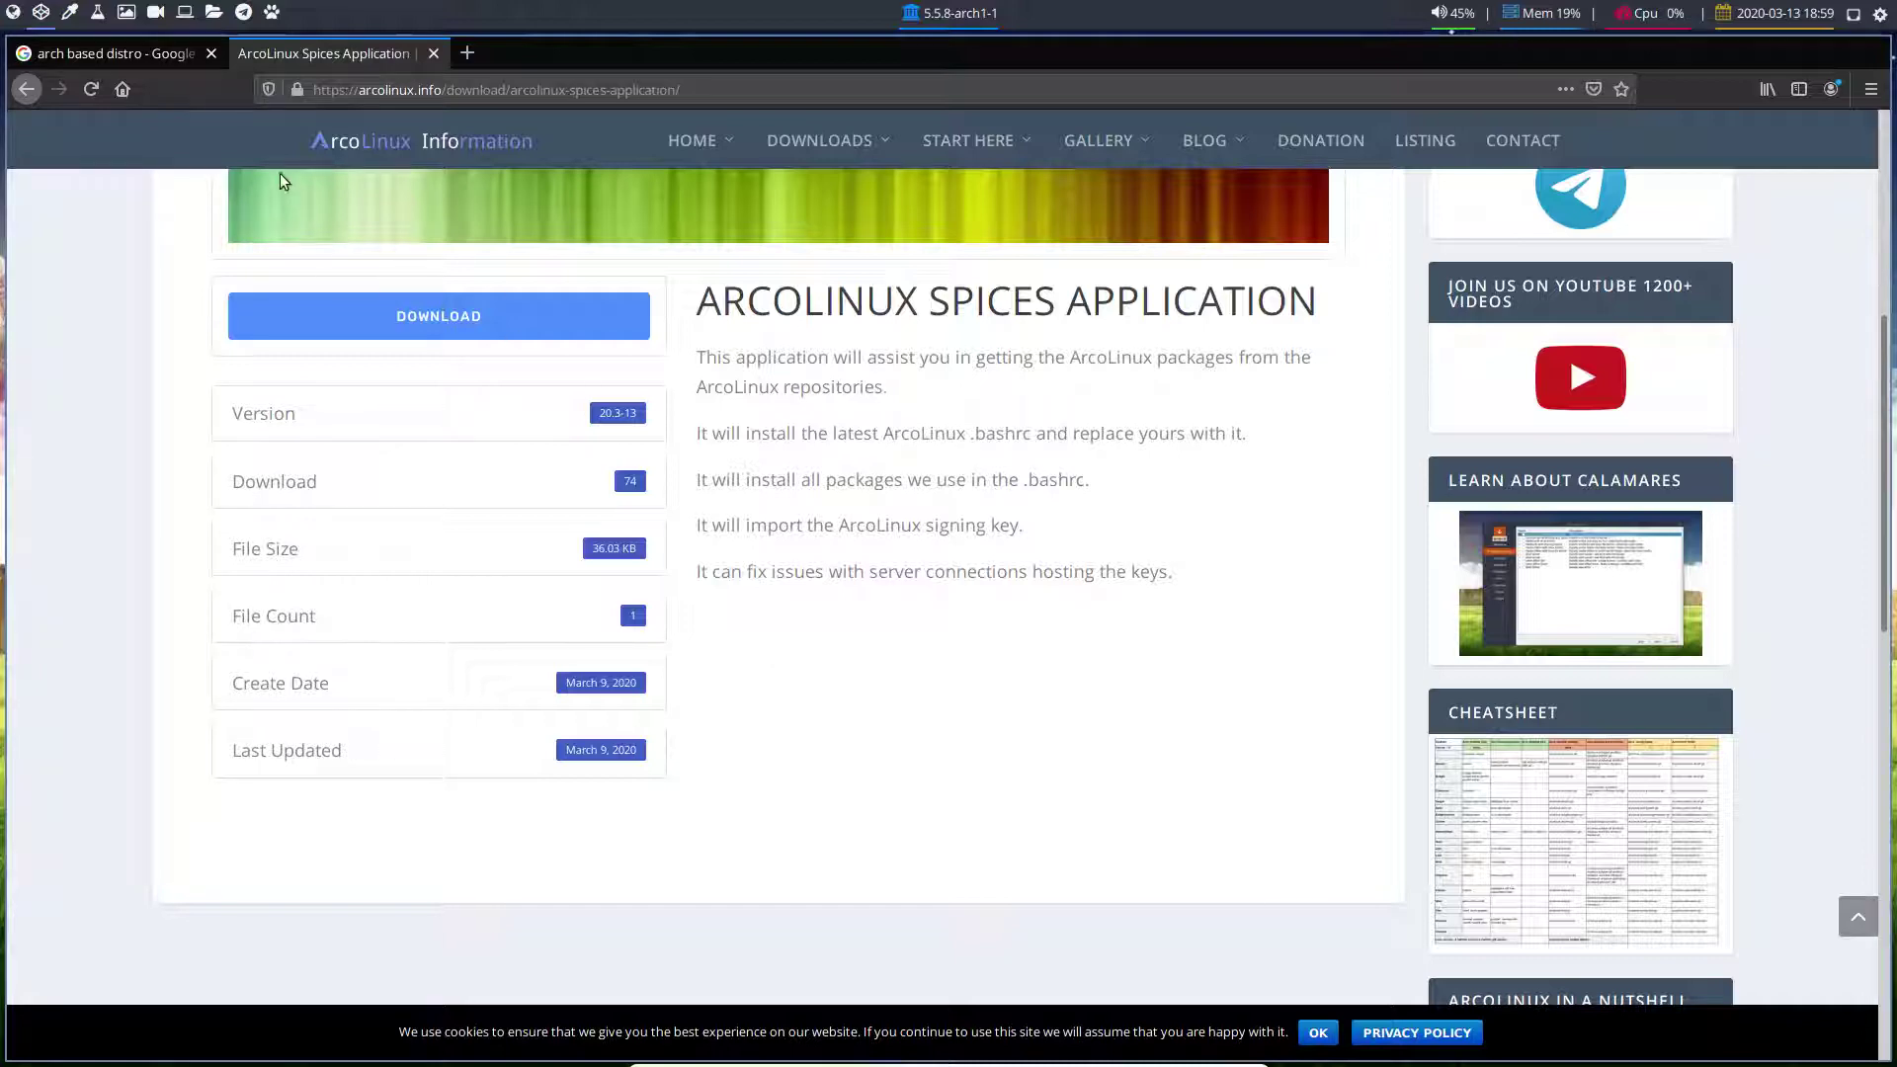
Step: Return to the "arch based distro" search results and open the ArchWiki page on Arch-based distributions
{"action": "left_click", "coordinate": [121, 57]}
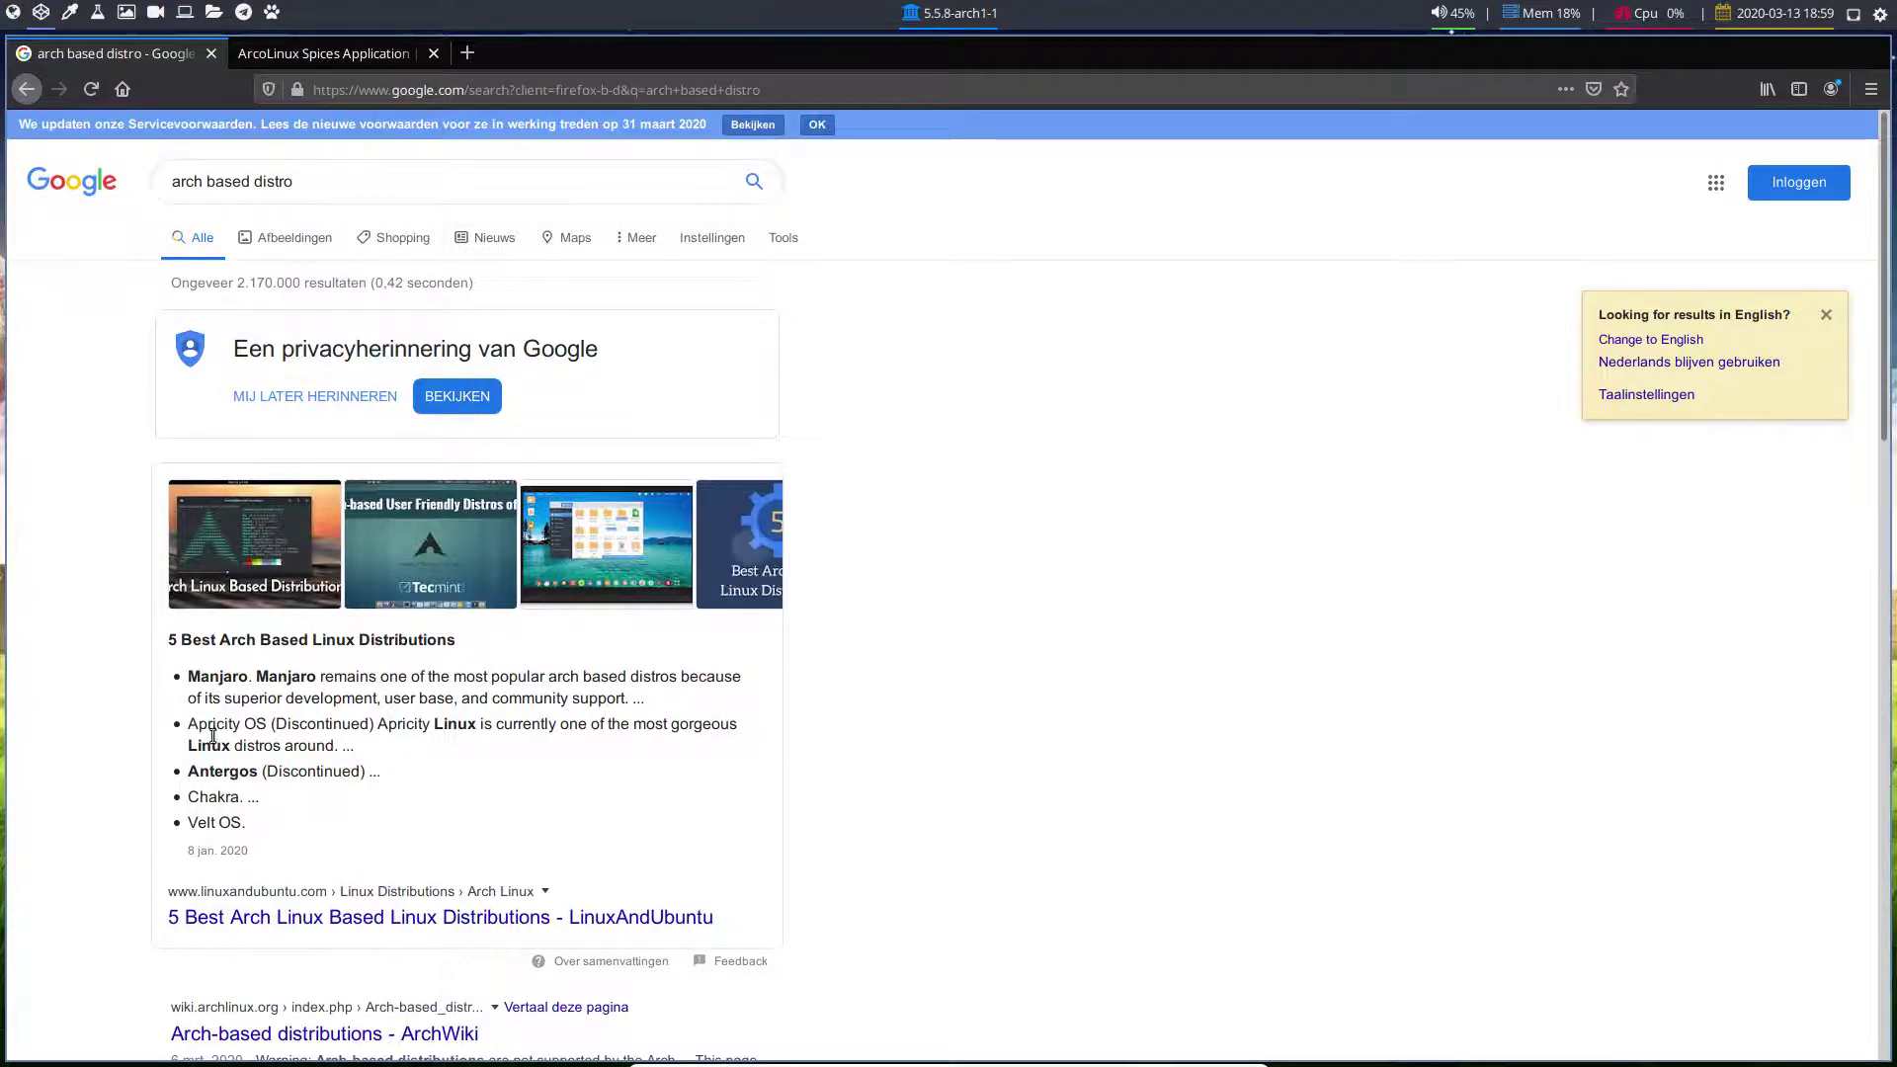
{"action": "scroll", "coordinate": [110, 619], "scroll_direction": "down", "scroll_amount": 3}
{"action": "scroll", "coordinate": [111, 618], "scroll_direction": "down", "scroll_amount": 2}
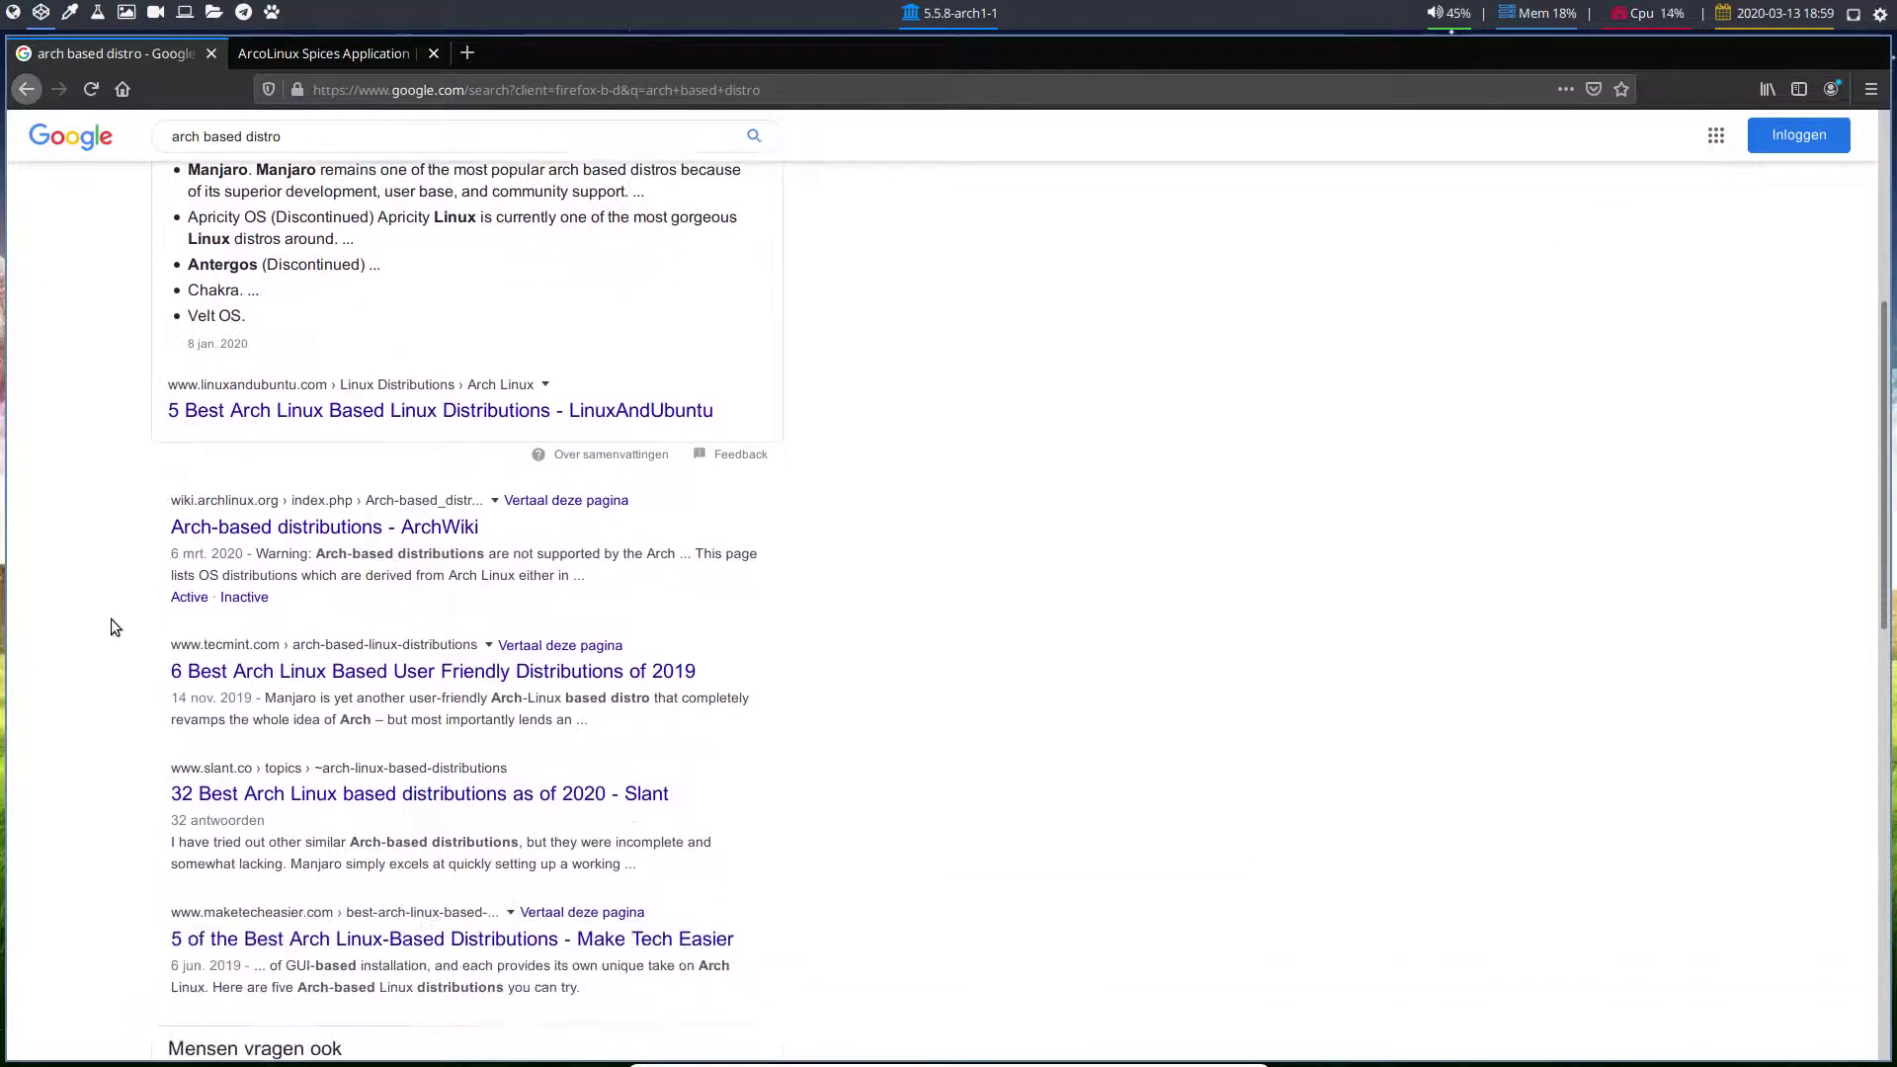
{"action": "left_click", "coordinate": [276, 533]}
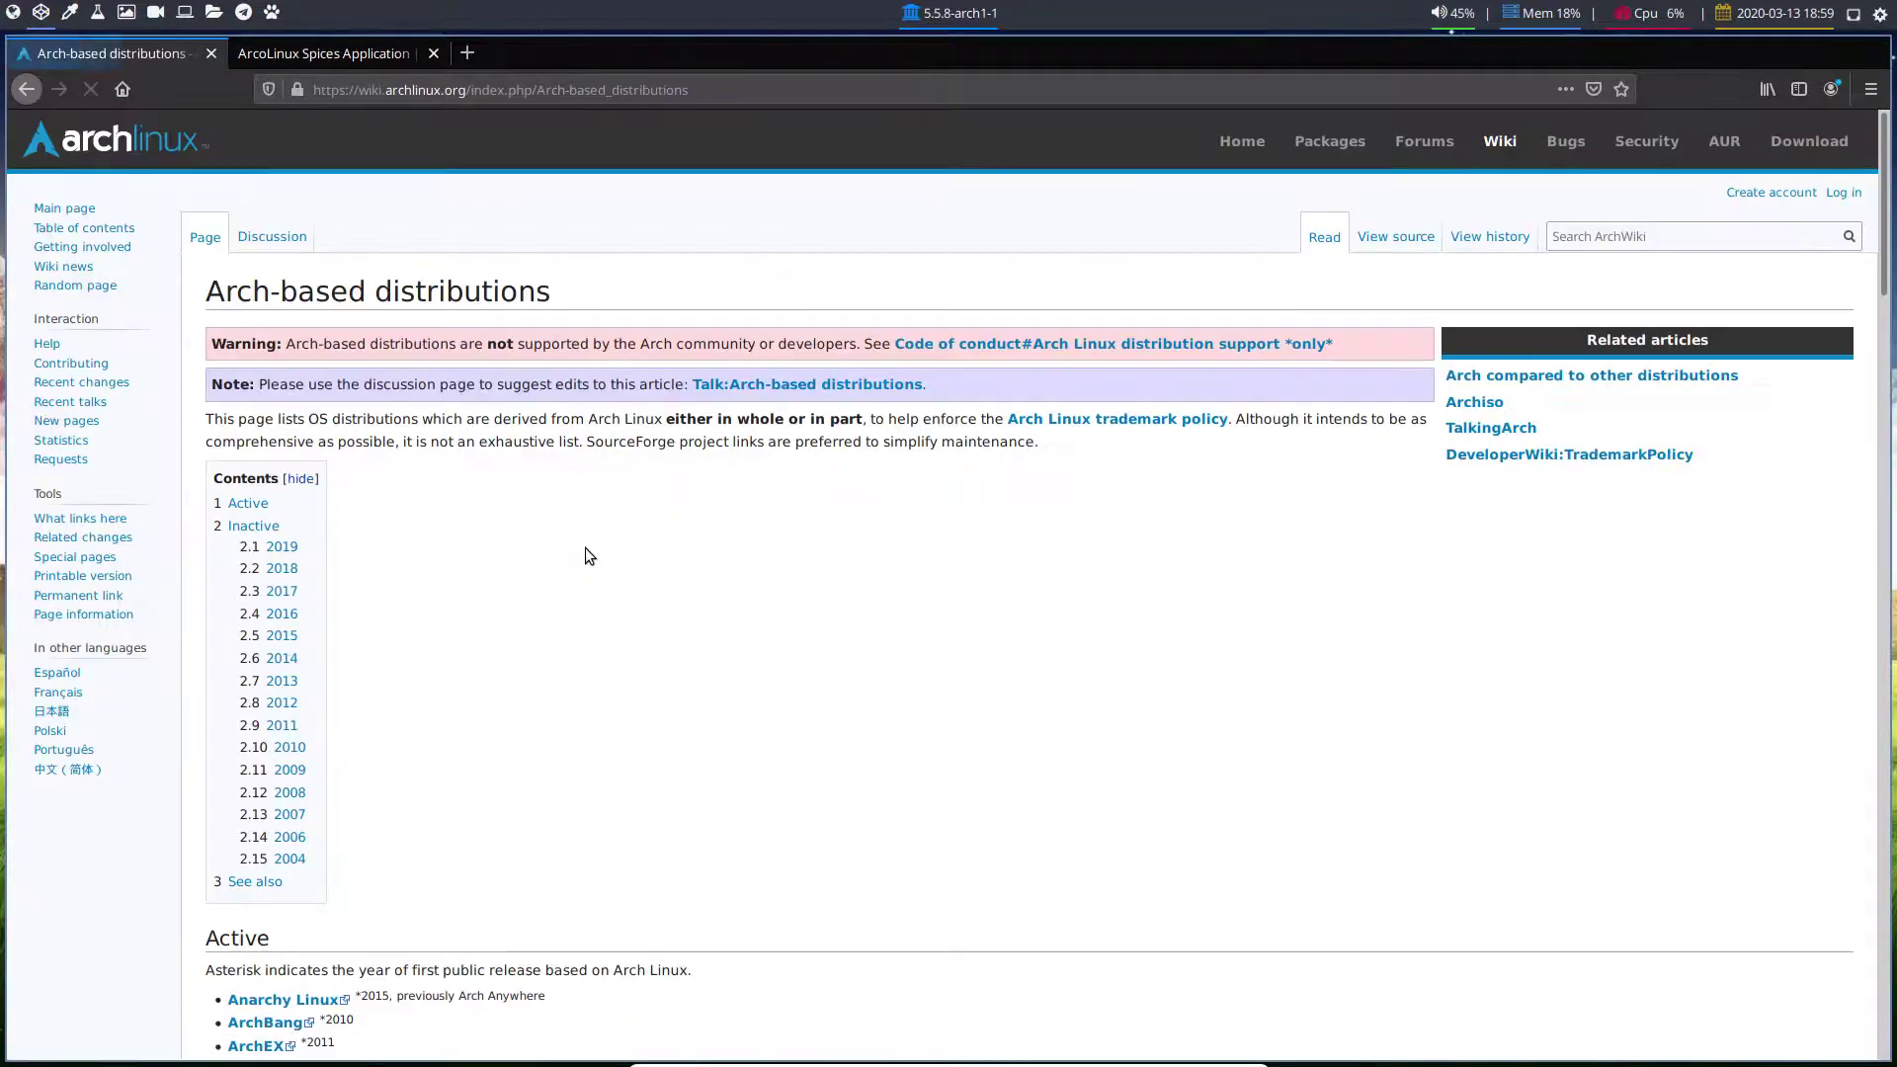
Step: Look through the active and inactive distributions listed on the ArchWiki page
{"action": "scroll", "coordinate": [586, 550], "scroll_direction": "down", "scroll_amount": 6}
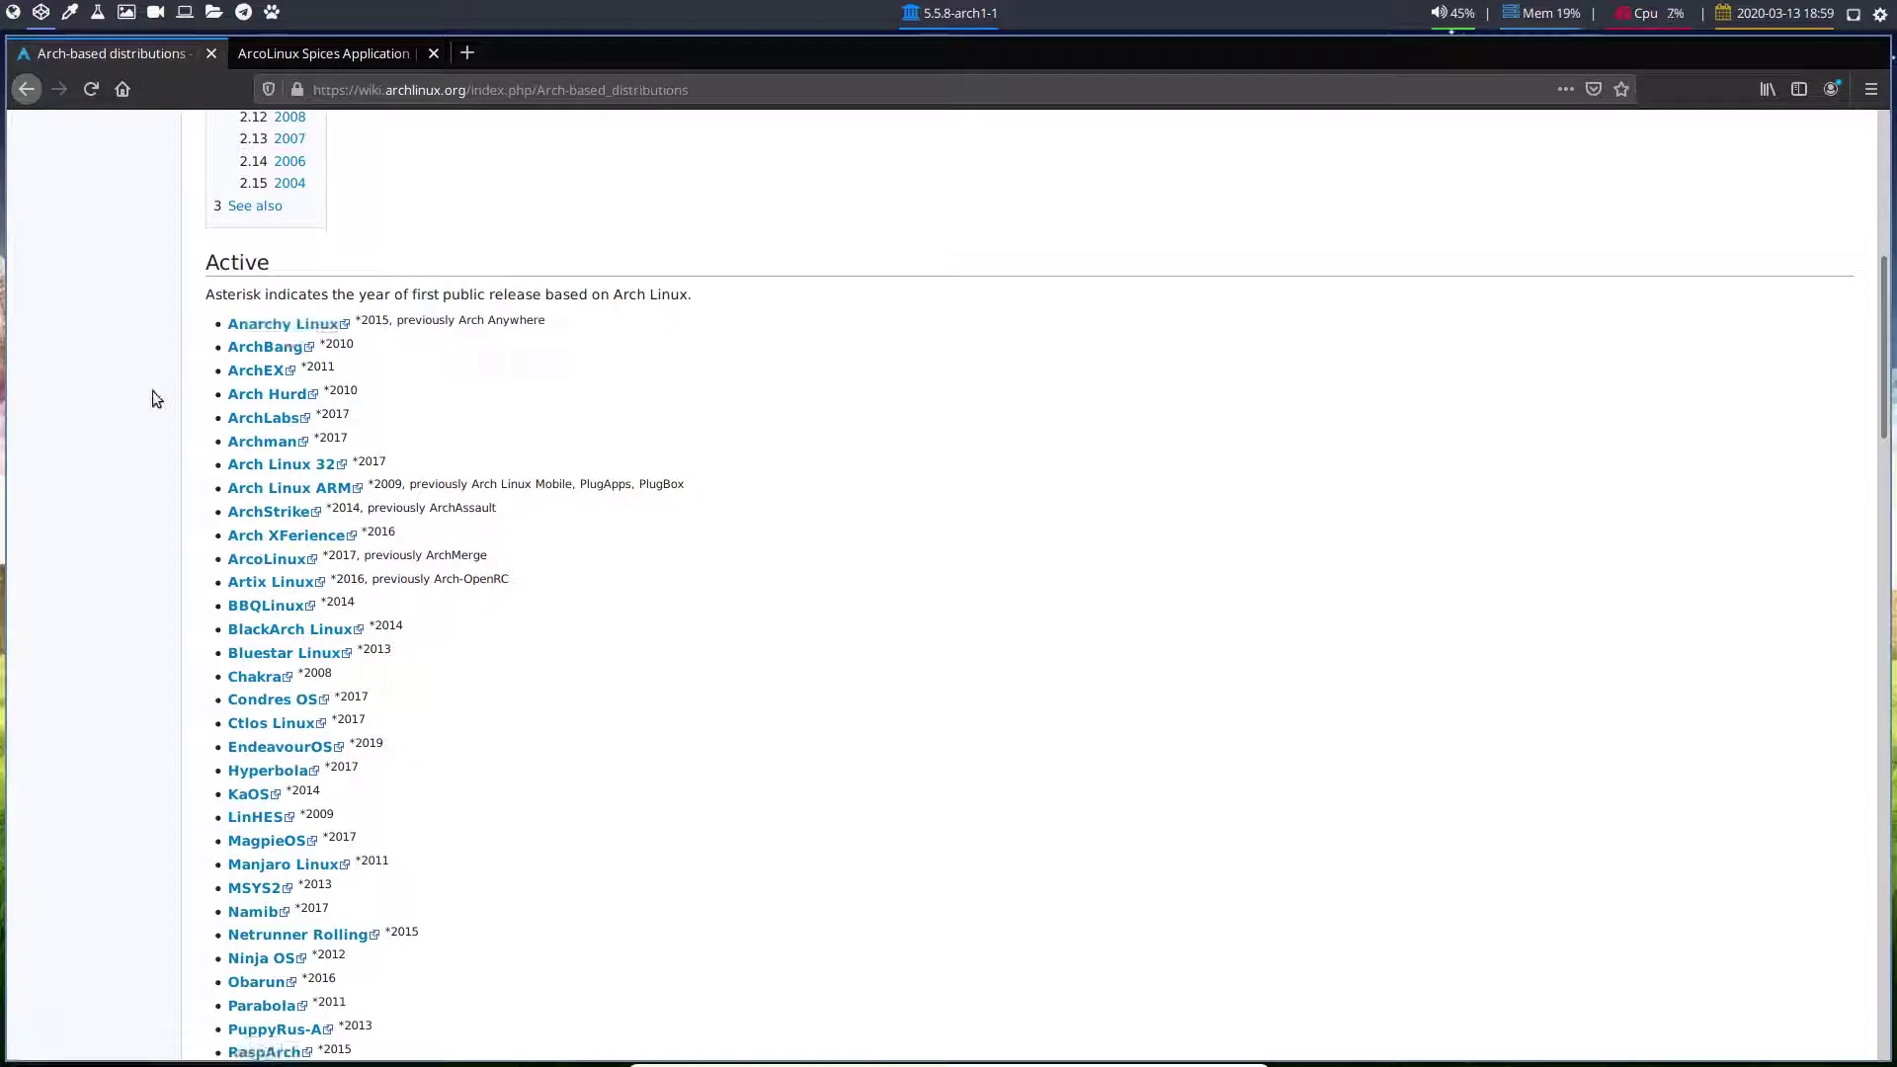
{"action": "scroll", "coordinate": [152, 390], "scroll_direction": "down", "scroll_amount": 3}
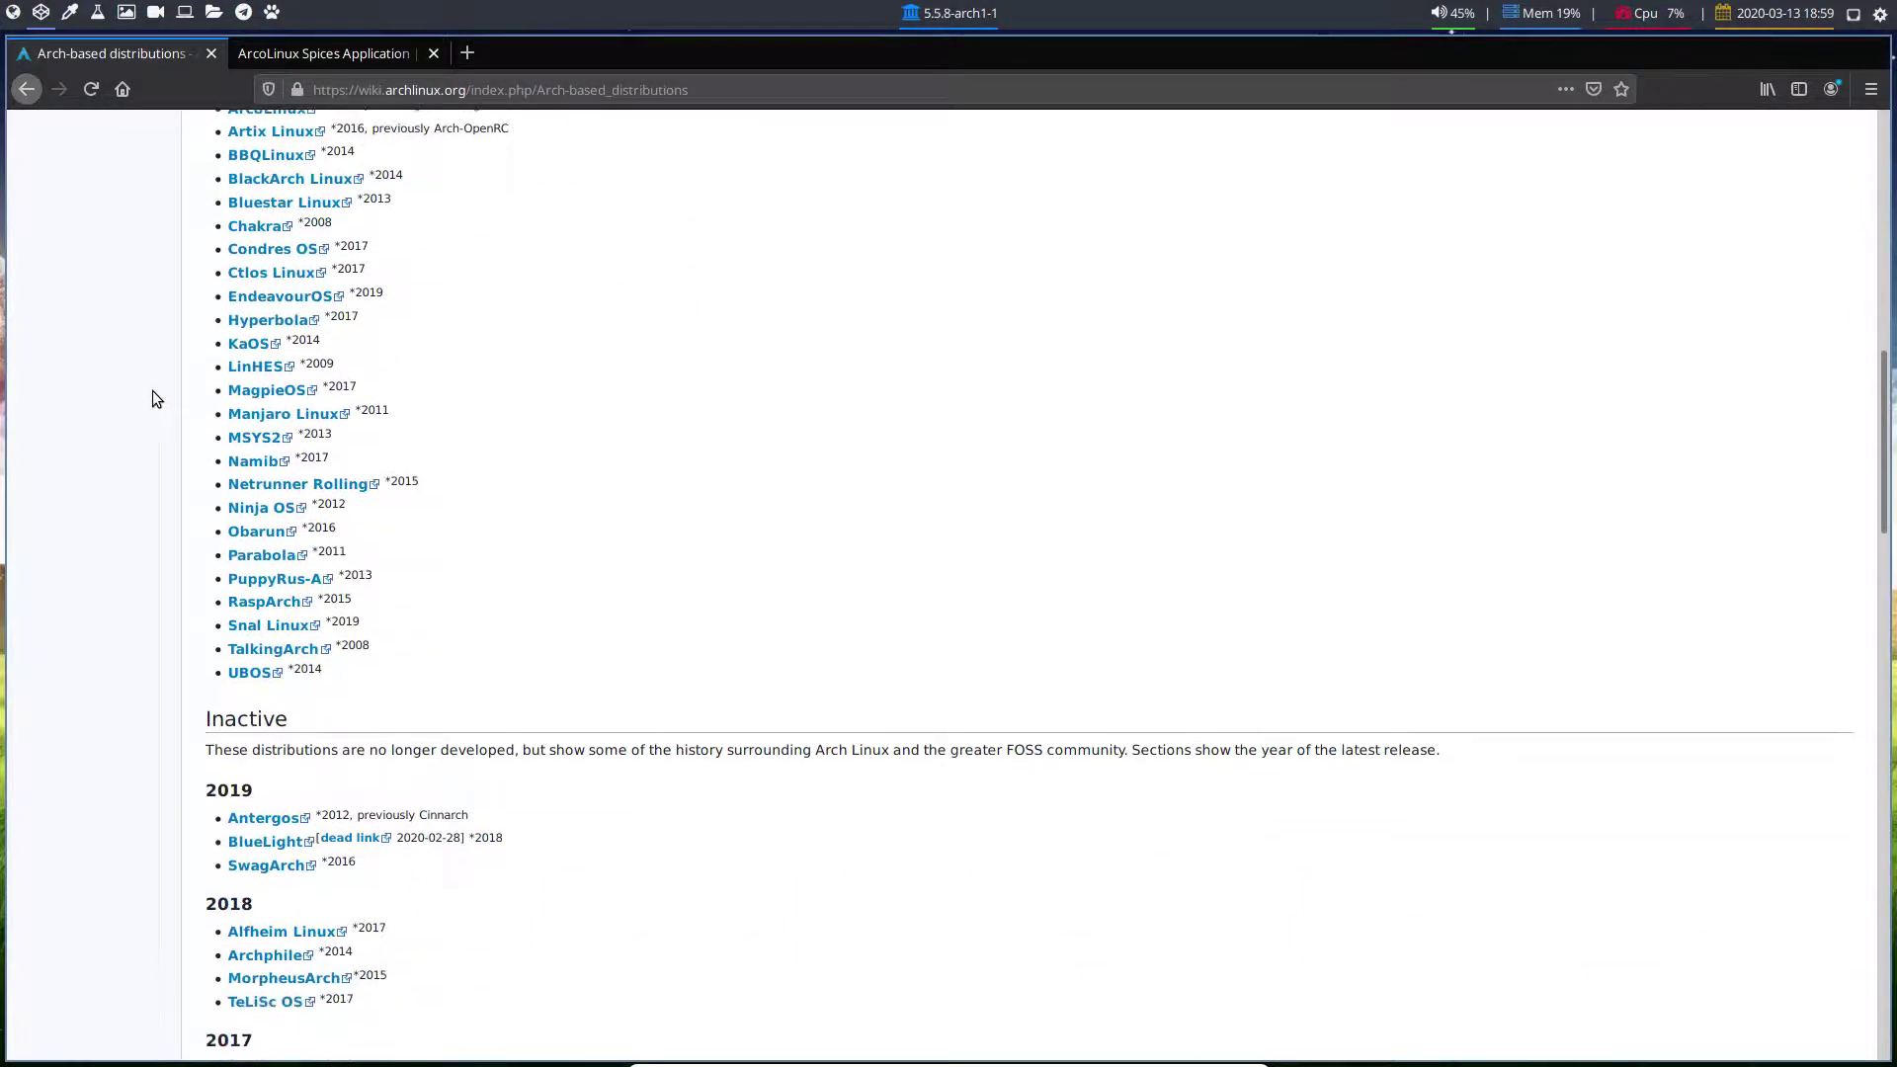
{"action": "scroll", "coordinate": [152, 398], "scroll_direction": "up", "scroll_amount": 3}
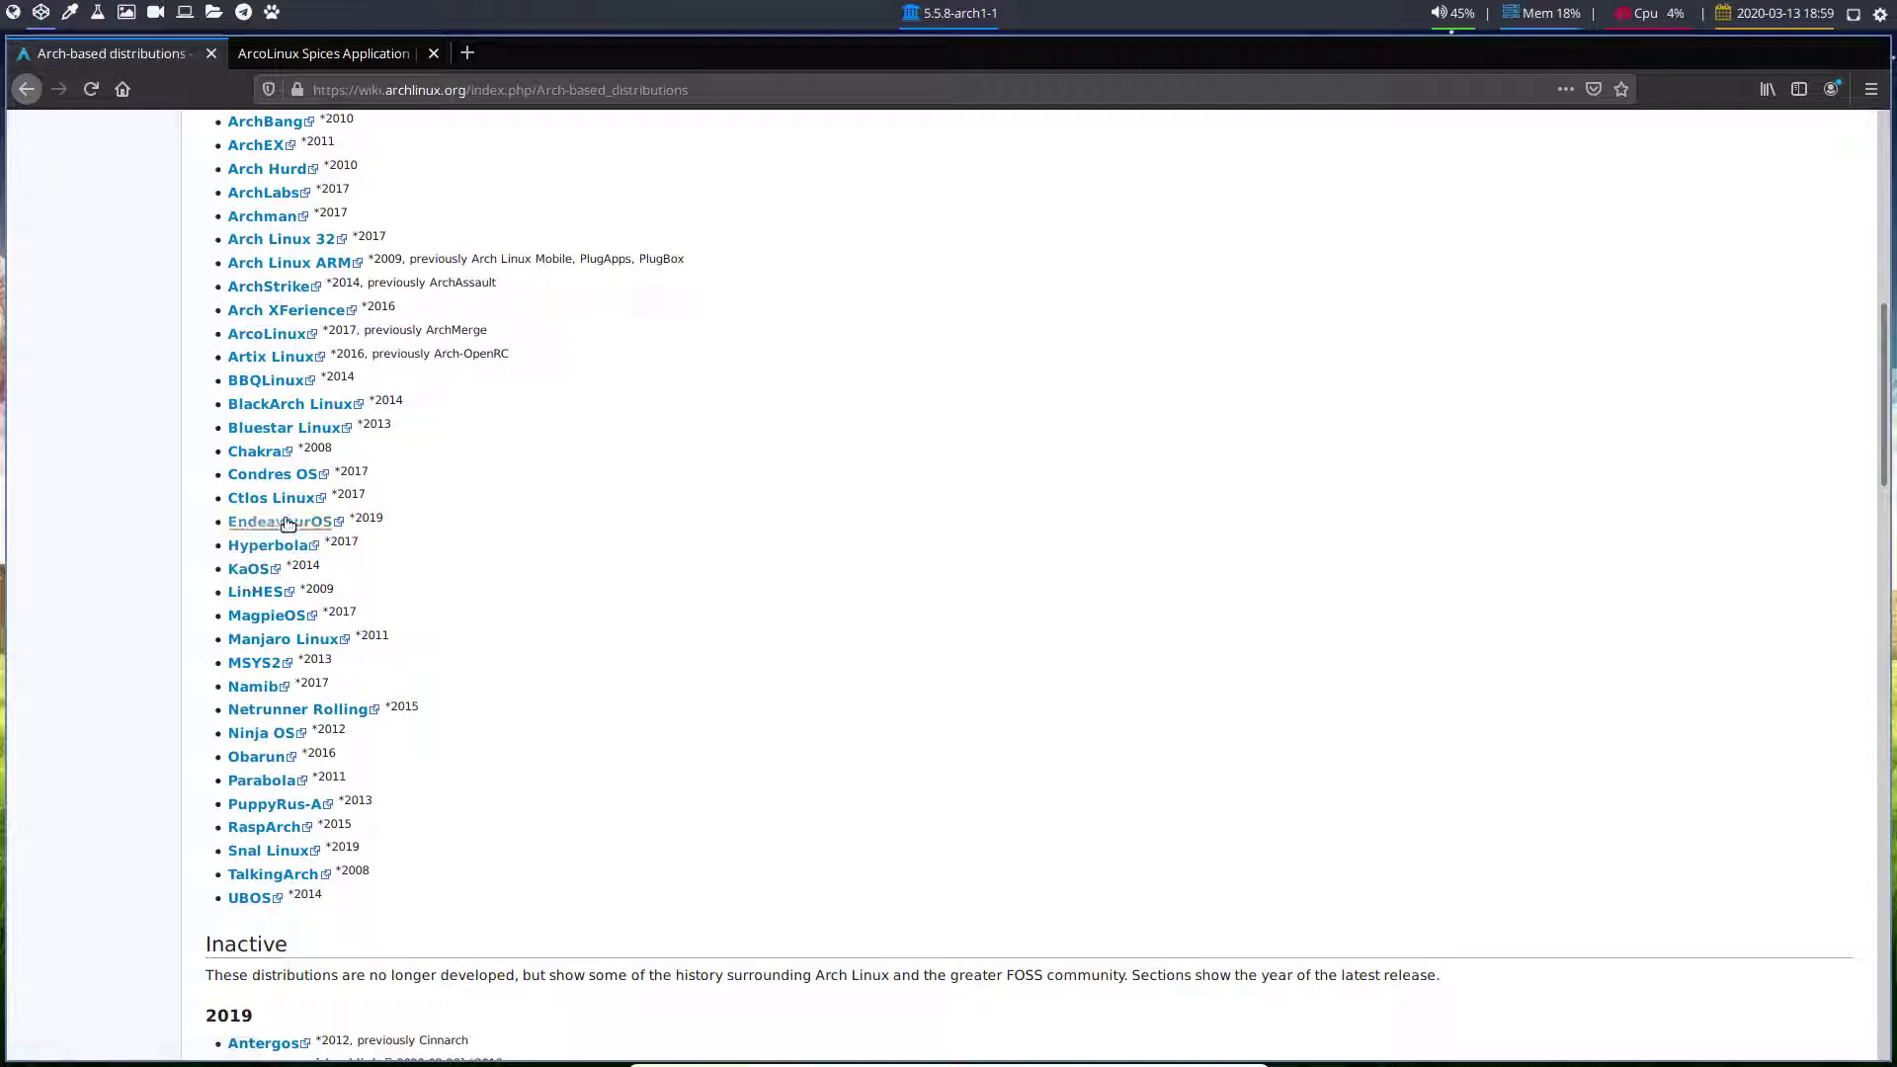
{"action": "scroll", "coordinate": [296, 526], "scroll_direction": "up", "scroll_amount": 1}
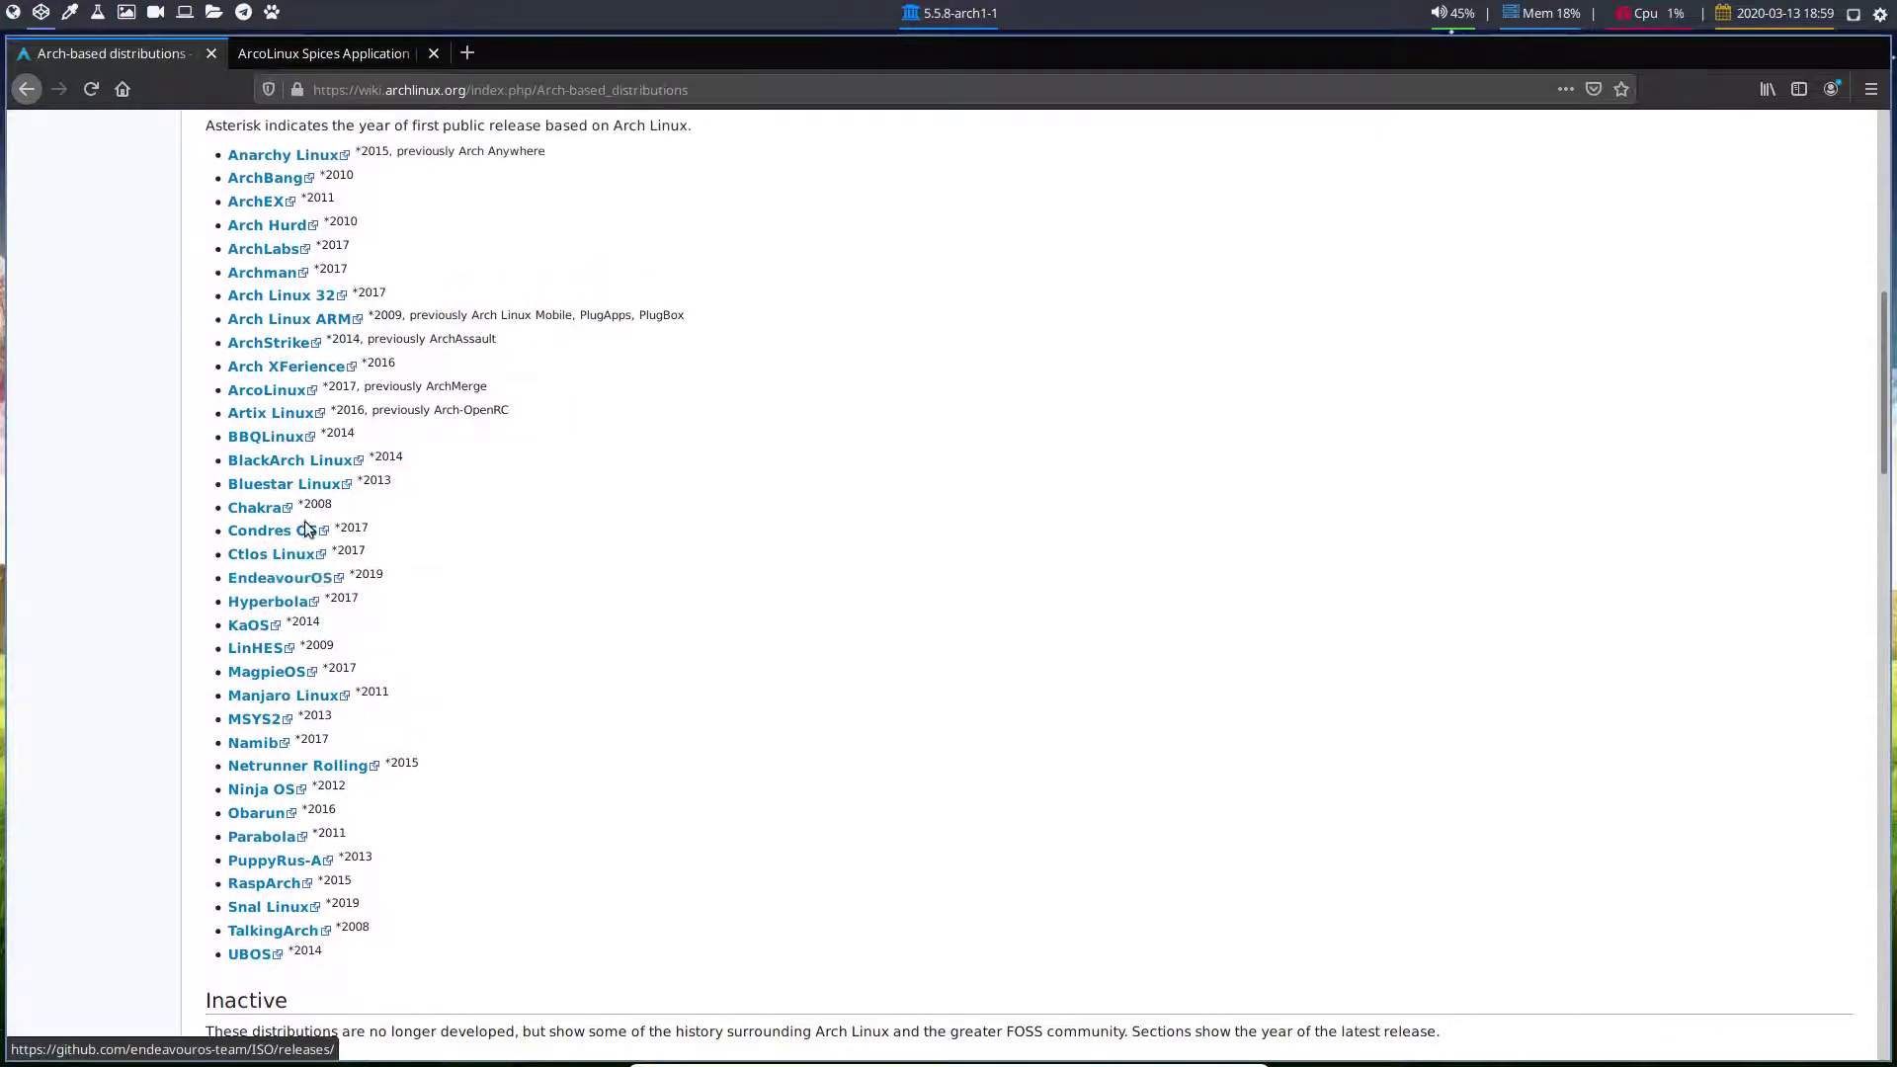
{"action": "scroll", "coordinate": [223, 507], "scroll_direction": "up", "scroll_amount": 2}
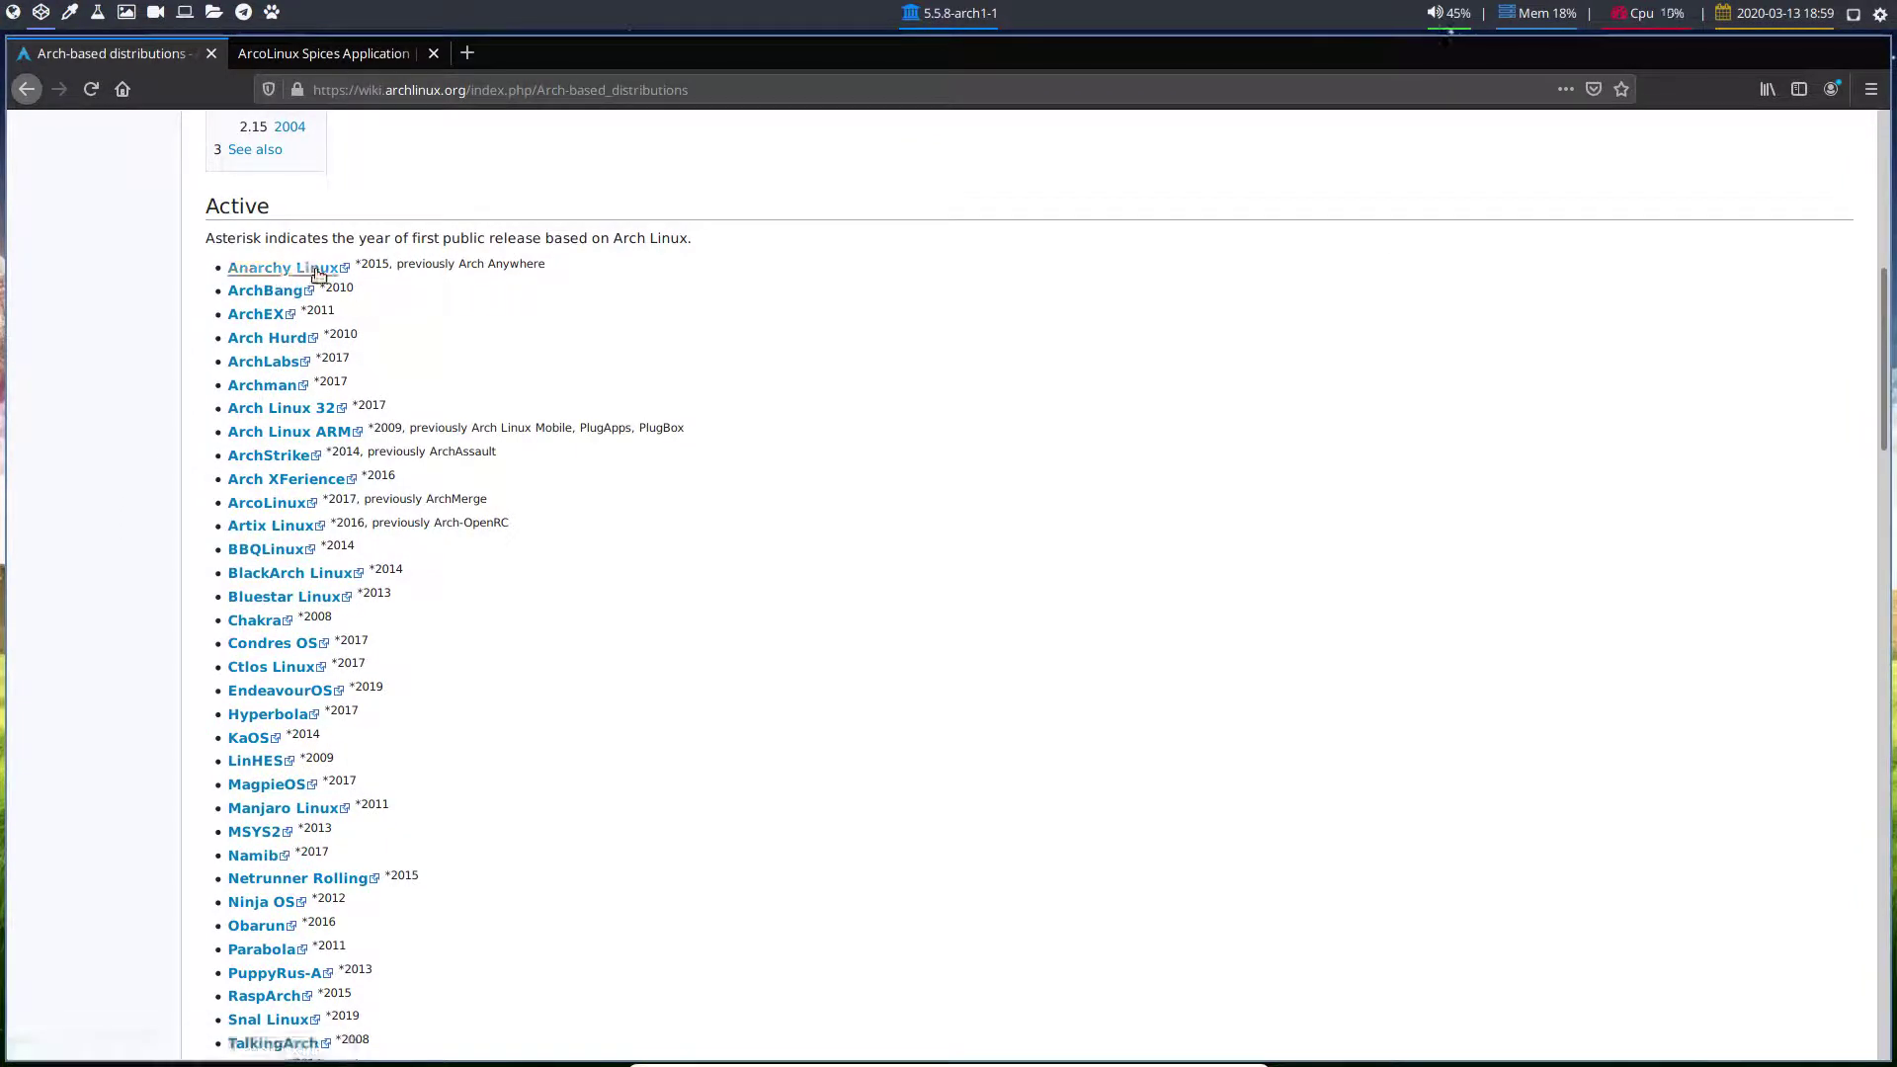
{"action": "scroll", "coordinate": [488, 614], "scroll_direction": "down", "scroll_amount": 2}
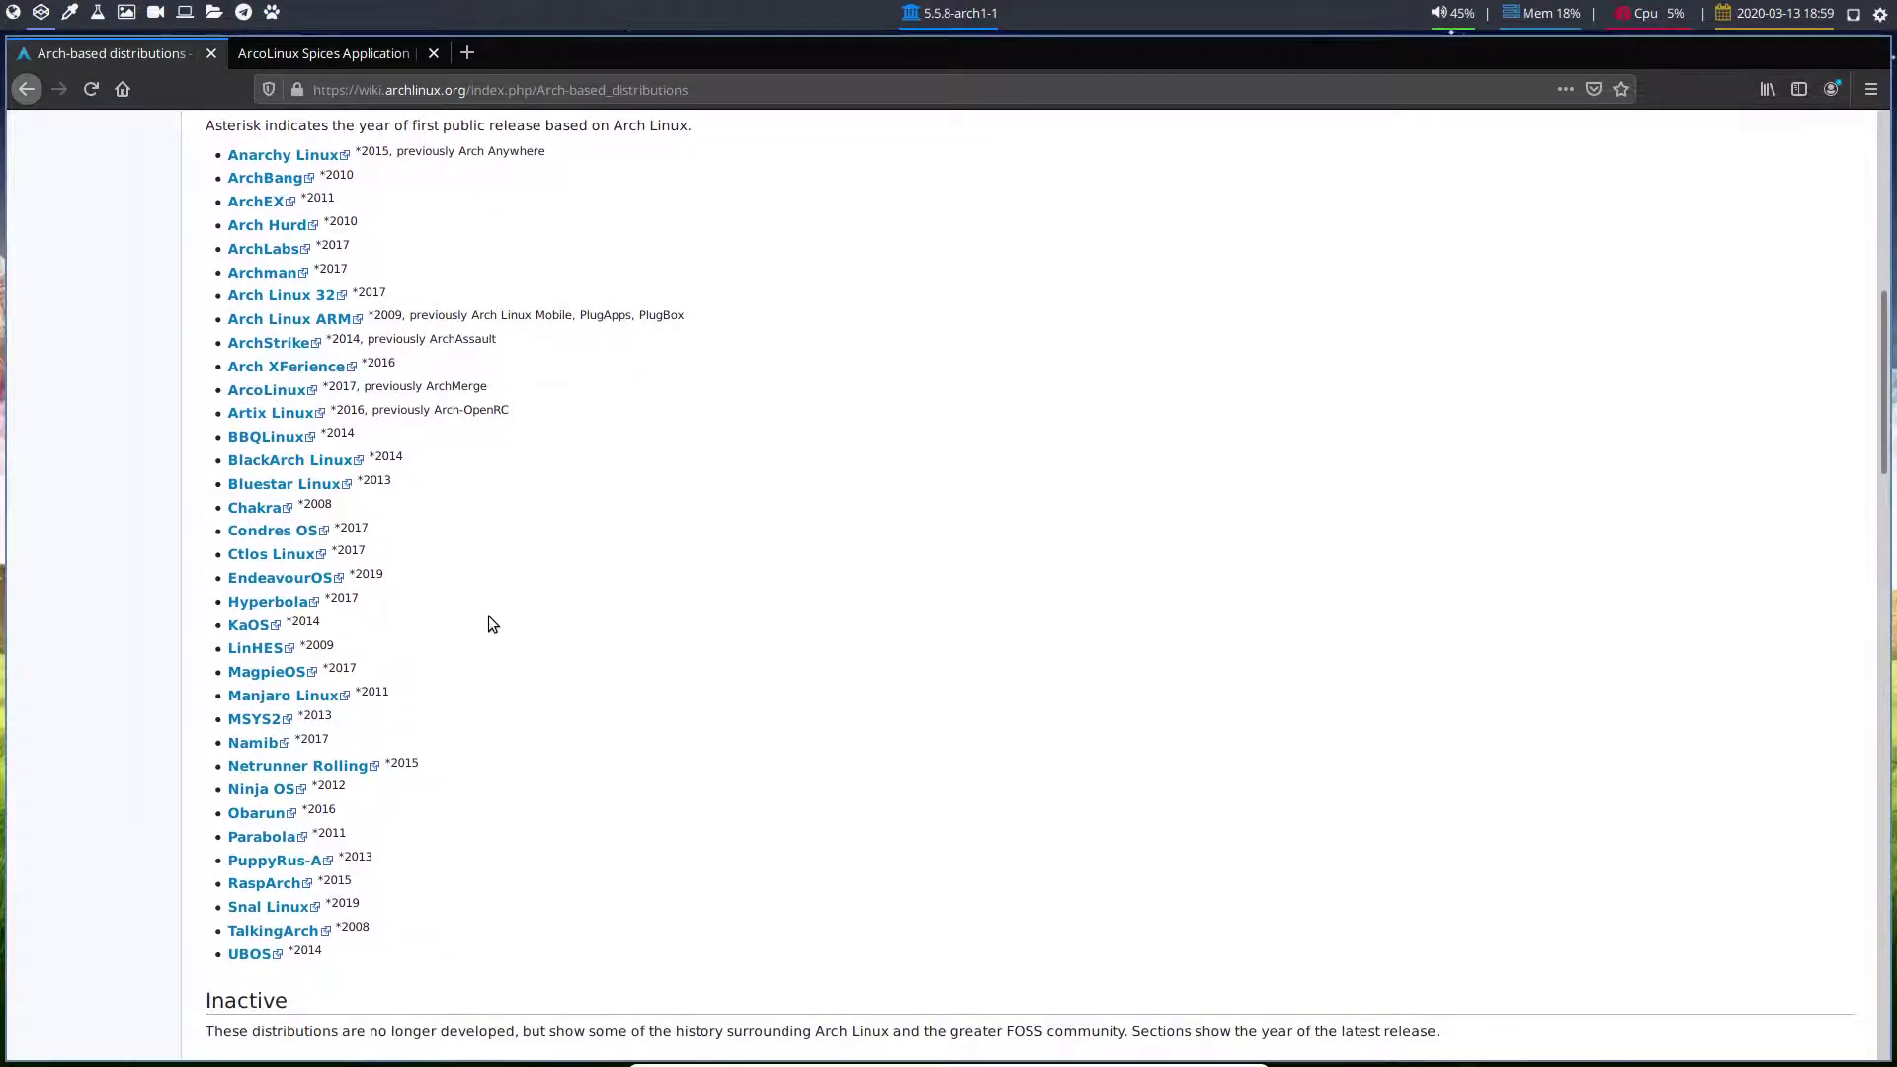
{"action": "scroll", "coordinate": [489, 618], "scroll_direction": "down", "scroll_amount": 6}
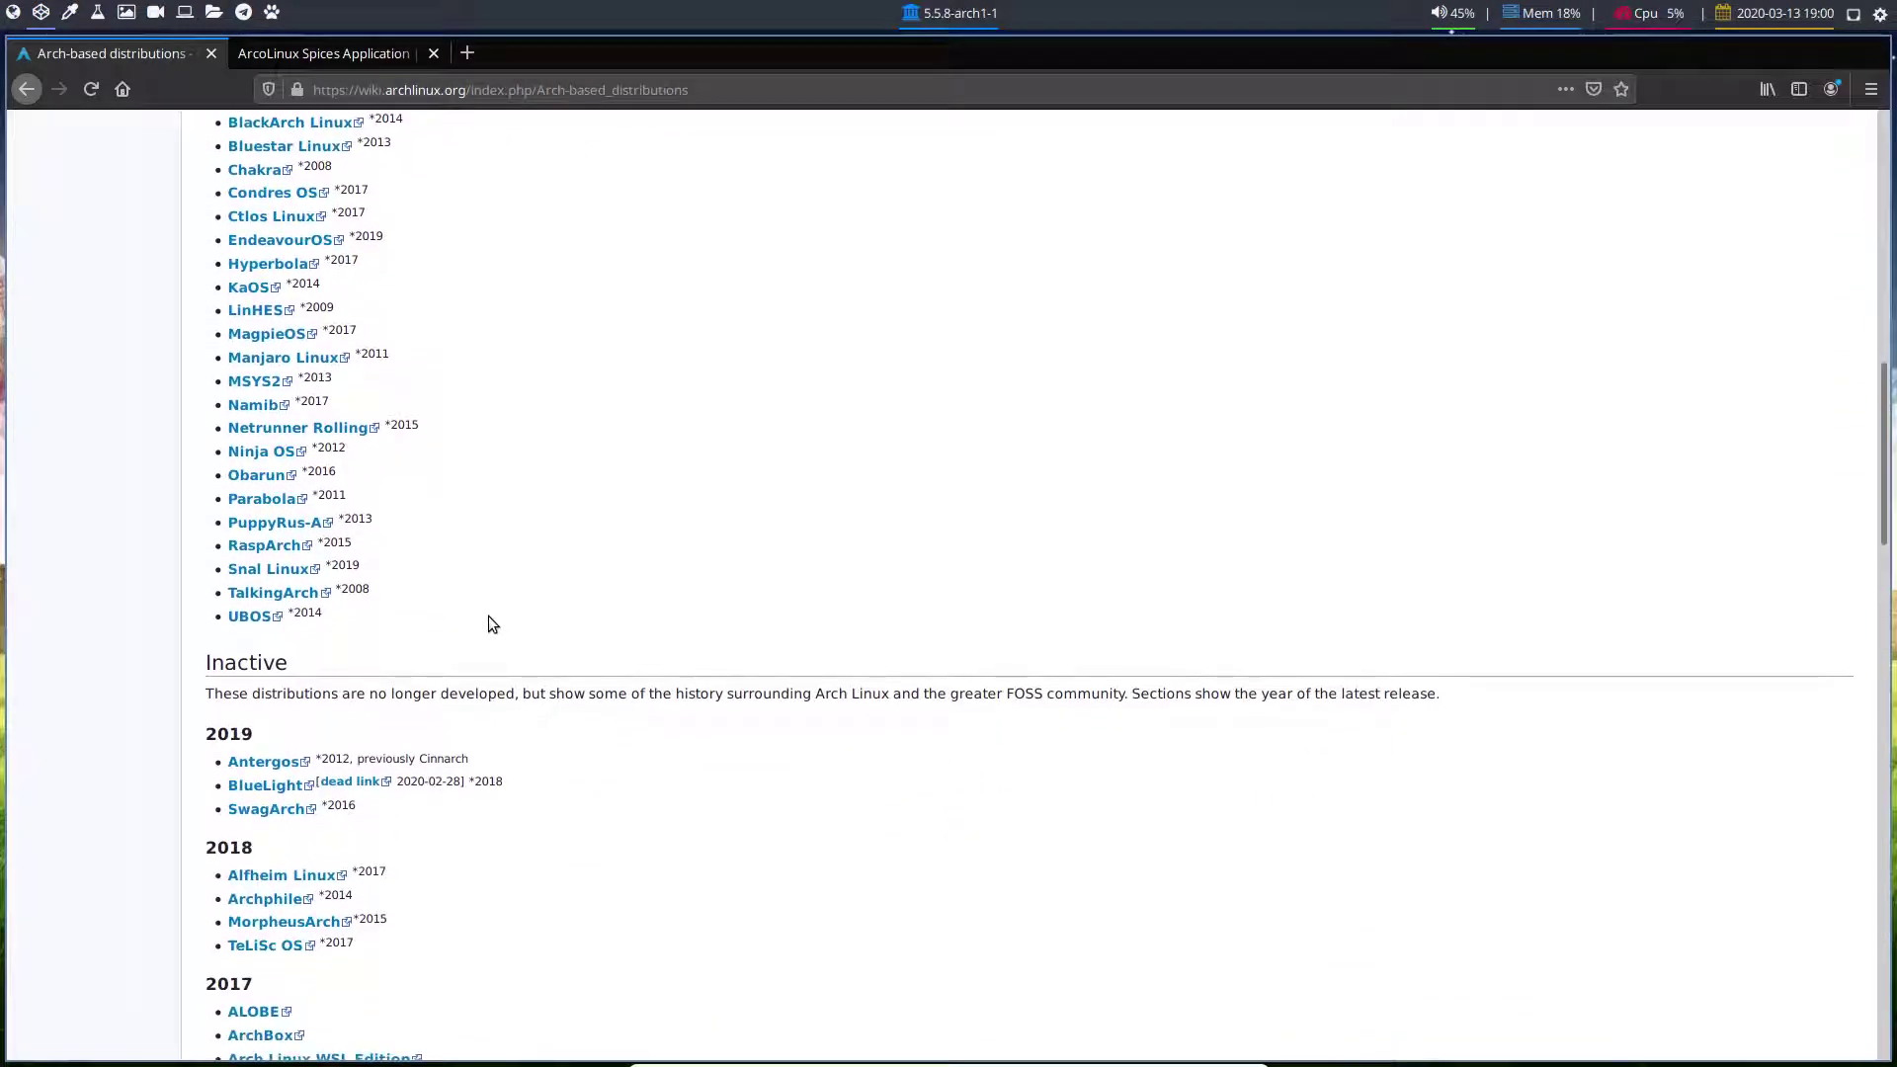
{"action": "scroll", "coordinate": [488, 625], "scroll_direction": "down", "scroll_amount": 3}
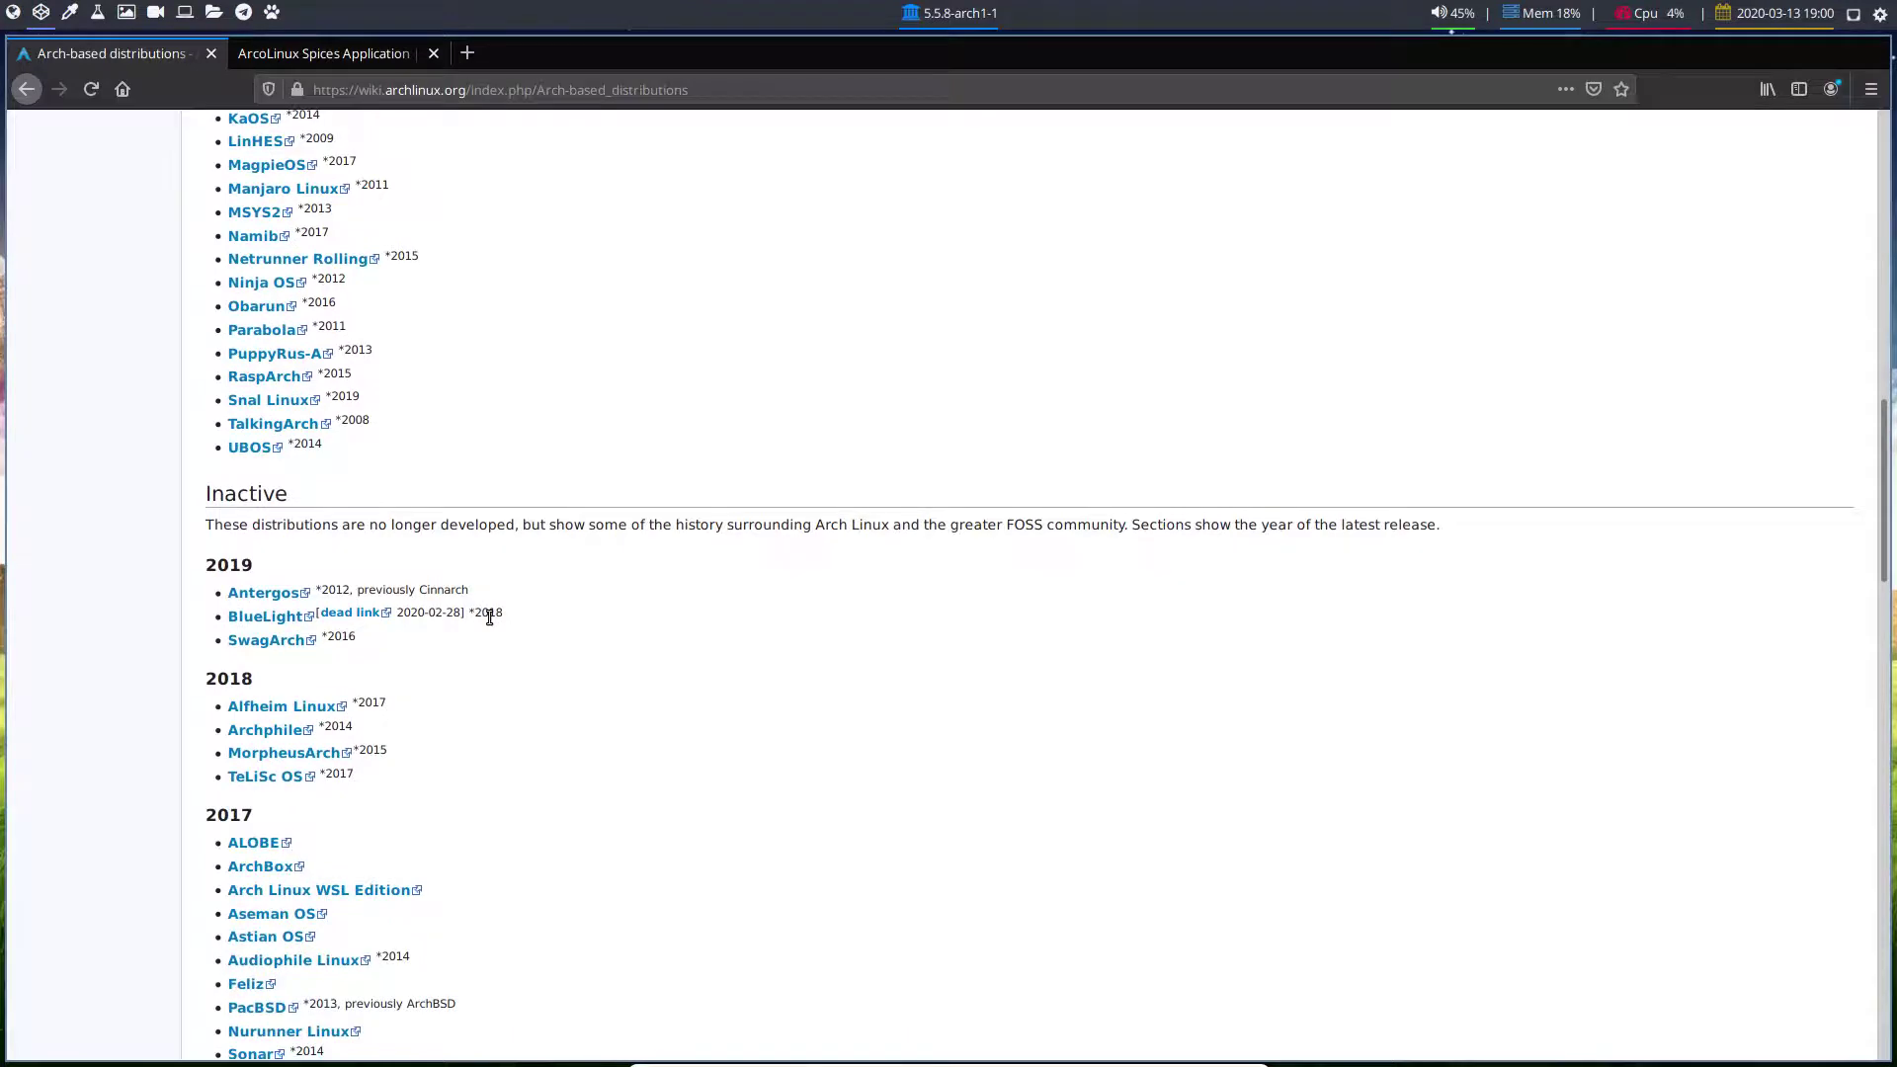
{"action": "scroll", "coordinate": [500, 608], "scroll_direction": "up", "scroll_amount": 20}
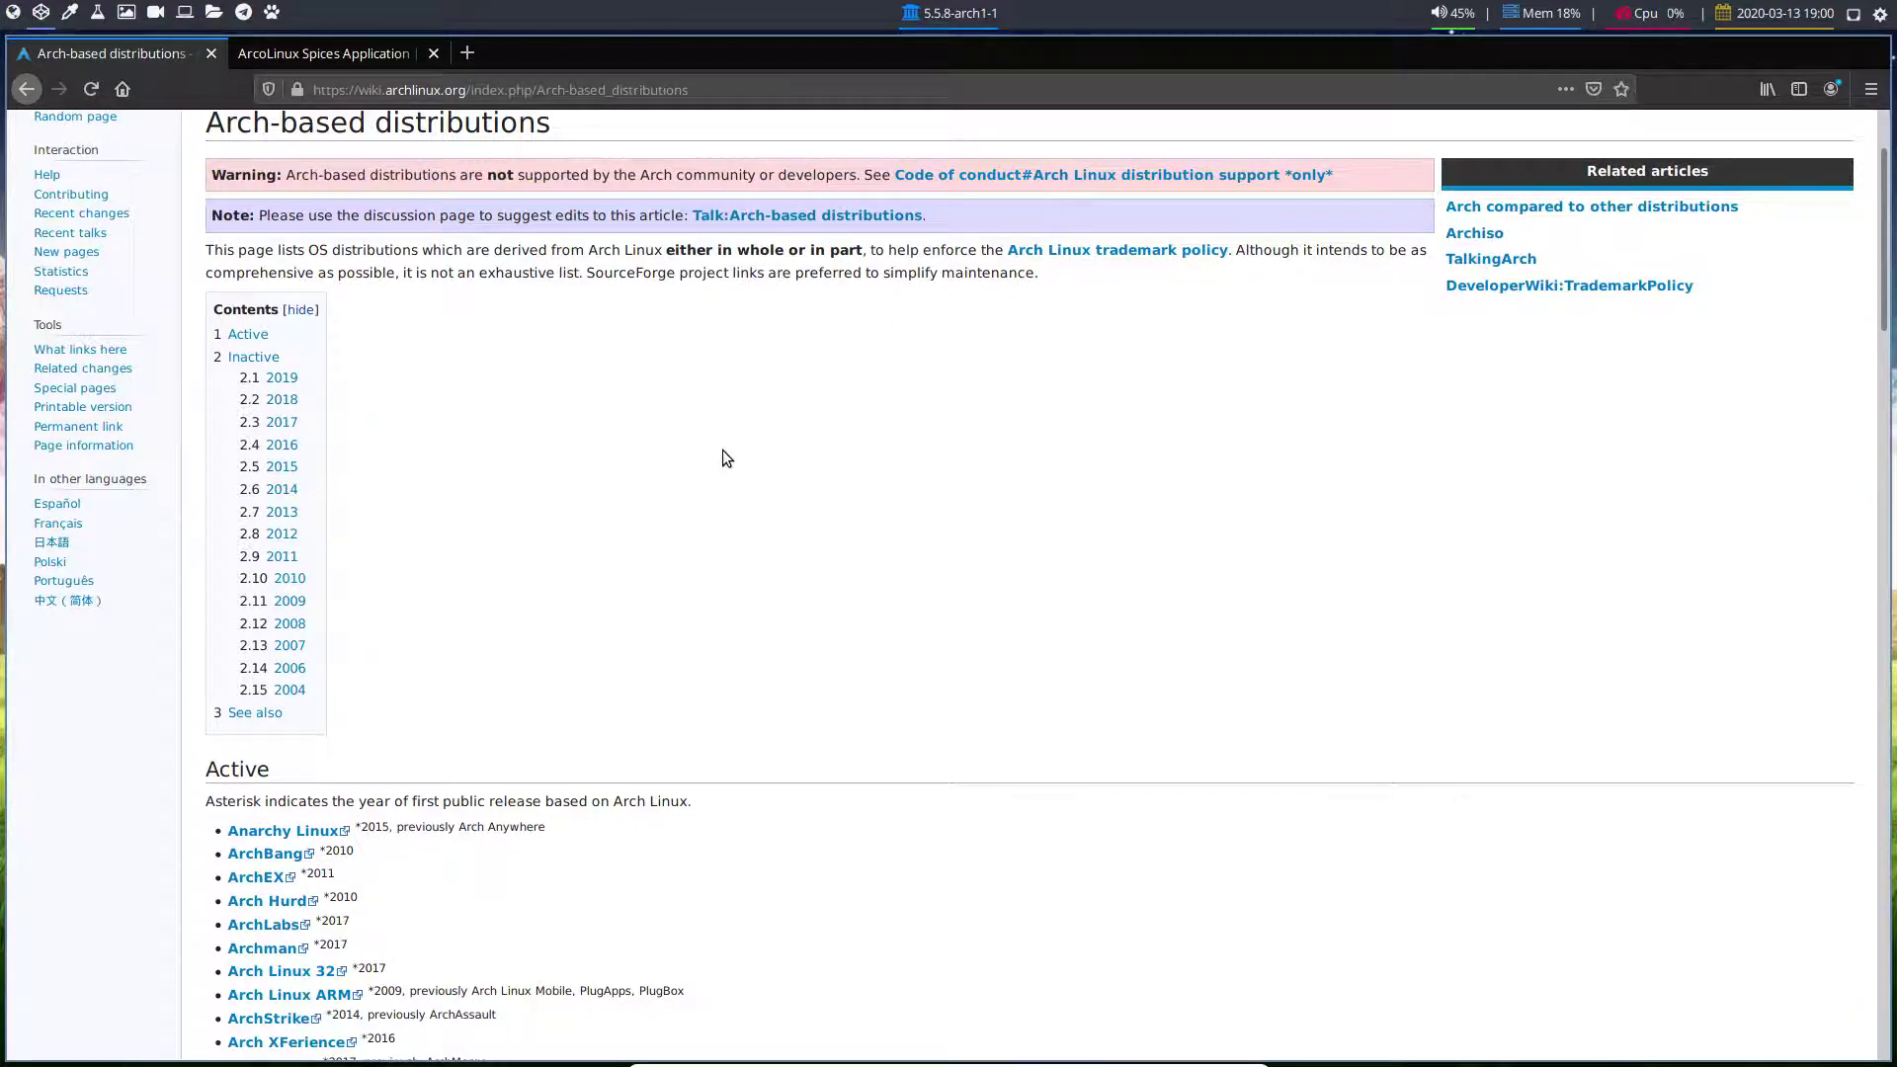
Step: Open a terminal beside the browser and list the package name completions for "sudo pacman -S arcolinux-"
{"action": "key", "text": "super+Return"}
{"action": "type", "text": "sudo pacman "}
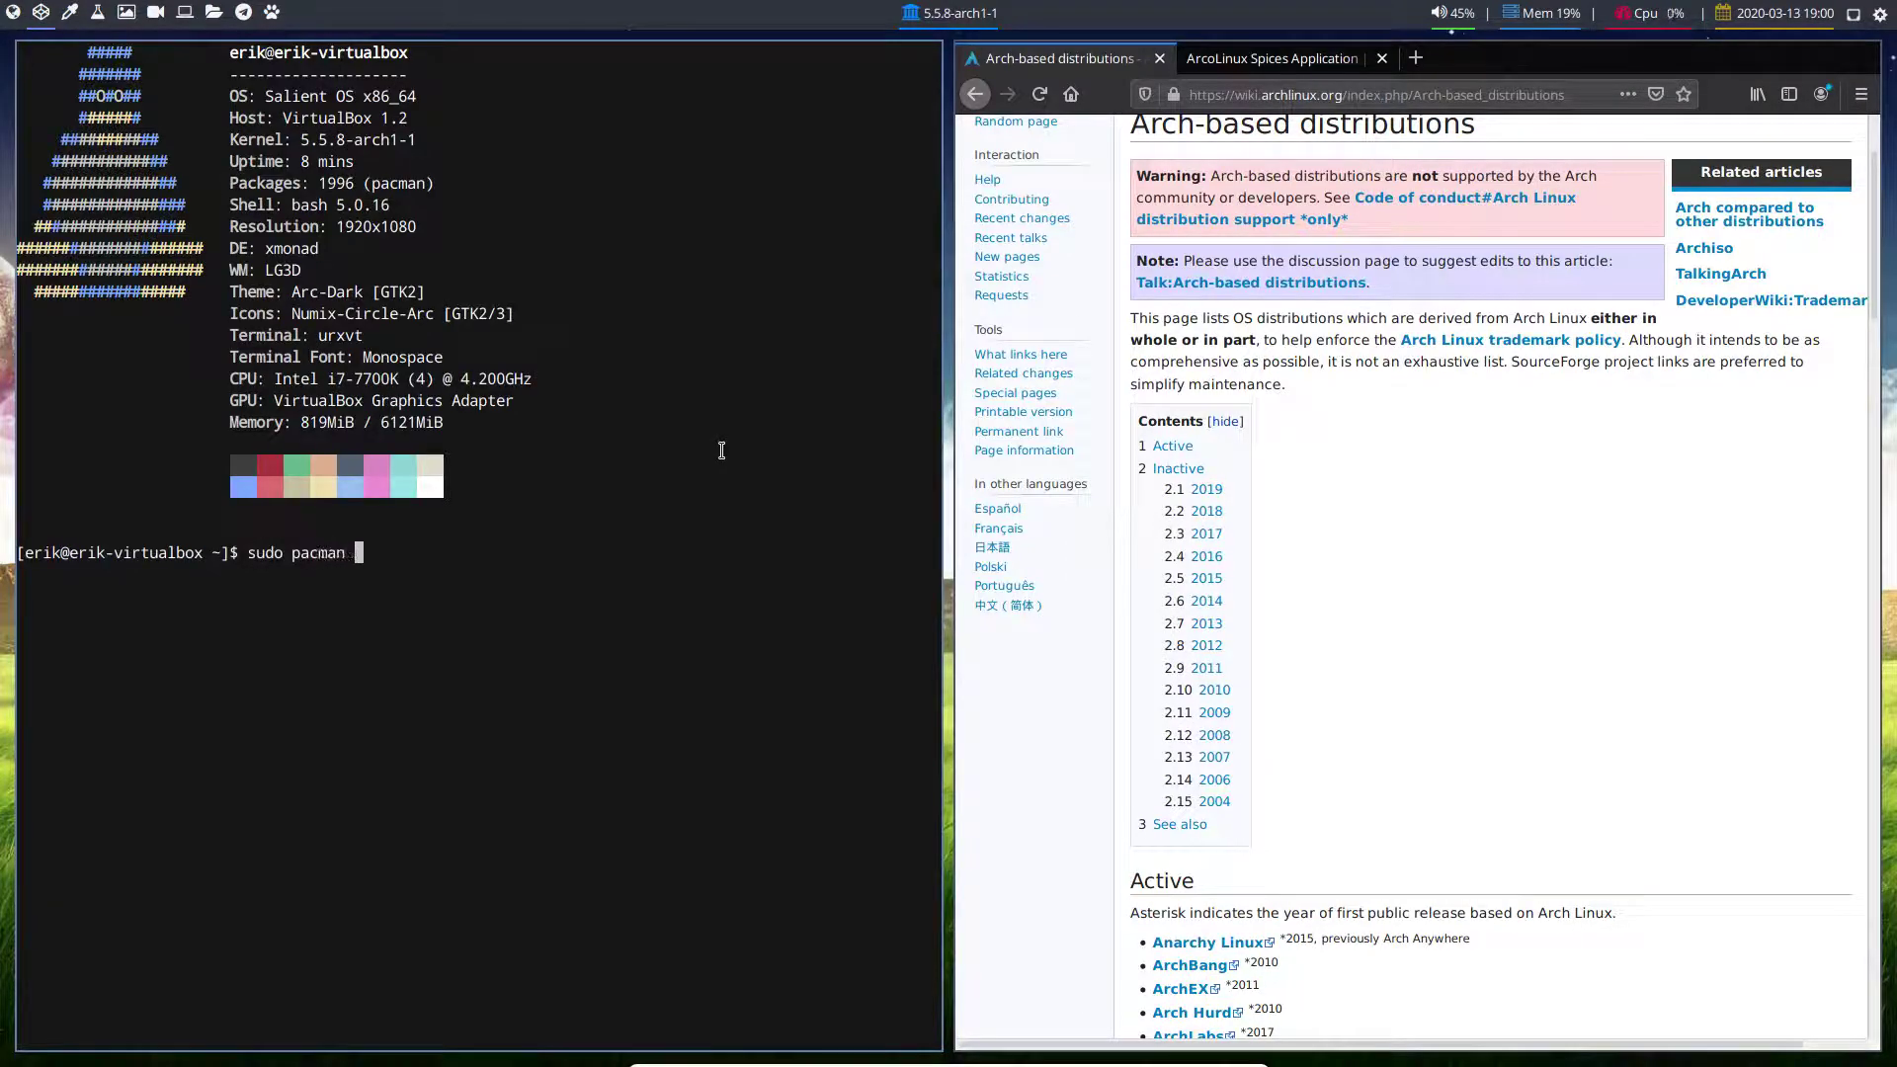
{"action": "type", "text": "-S arco"}
{"action": "key", "text": "Tab"}
{"action": "key", "text": "Tab"}
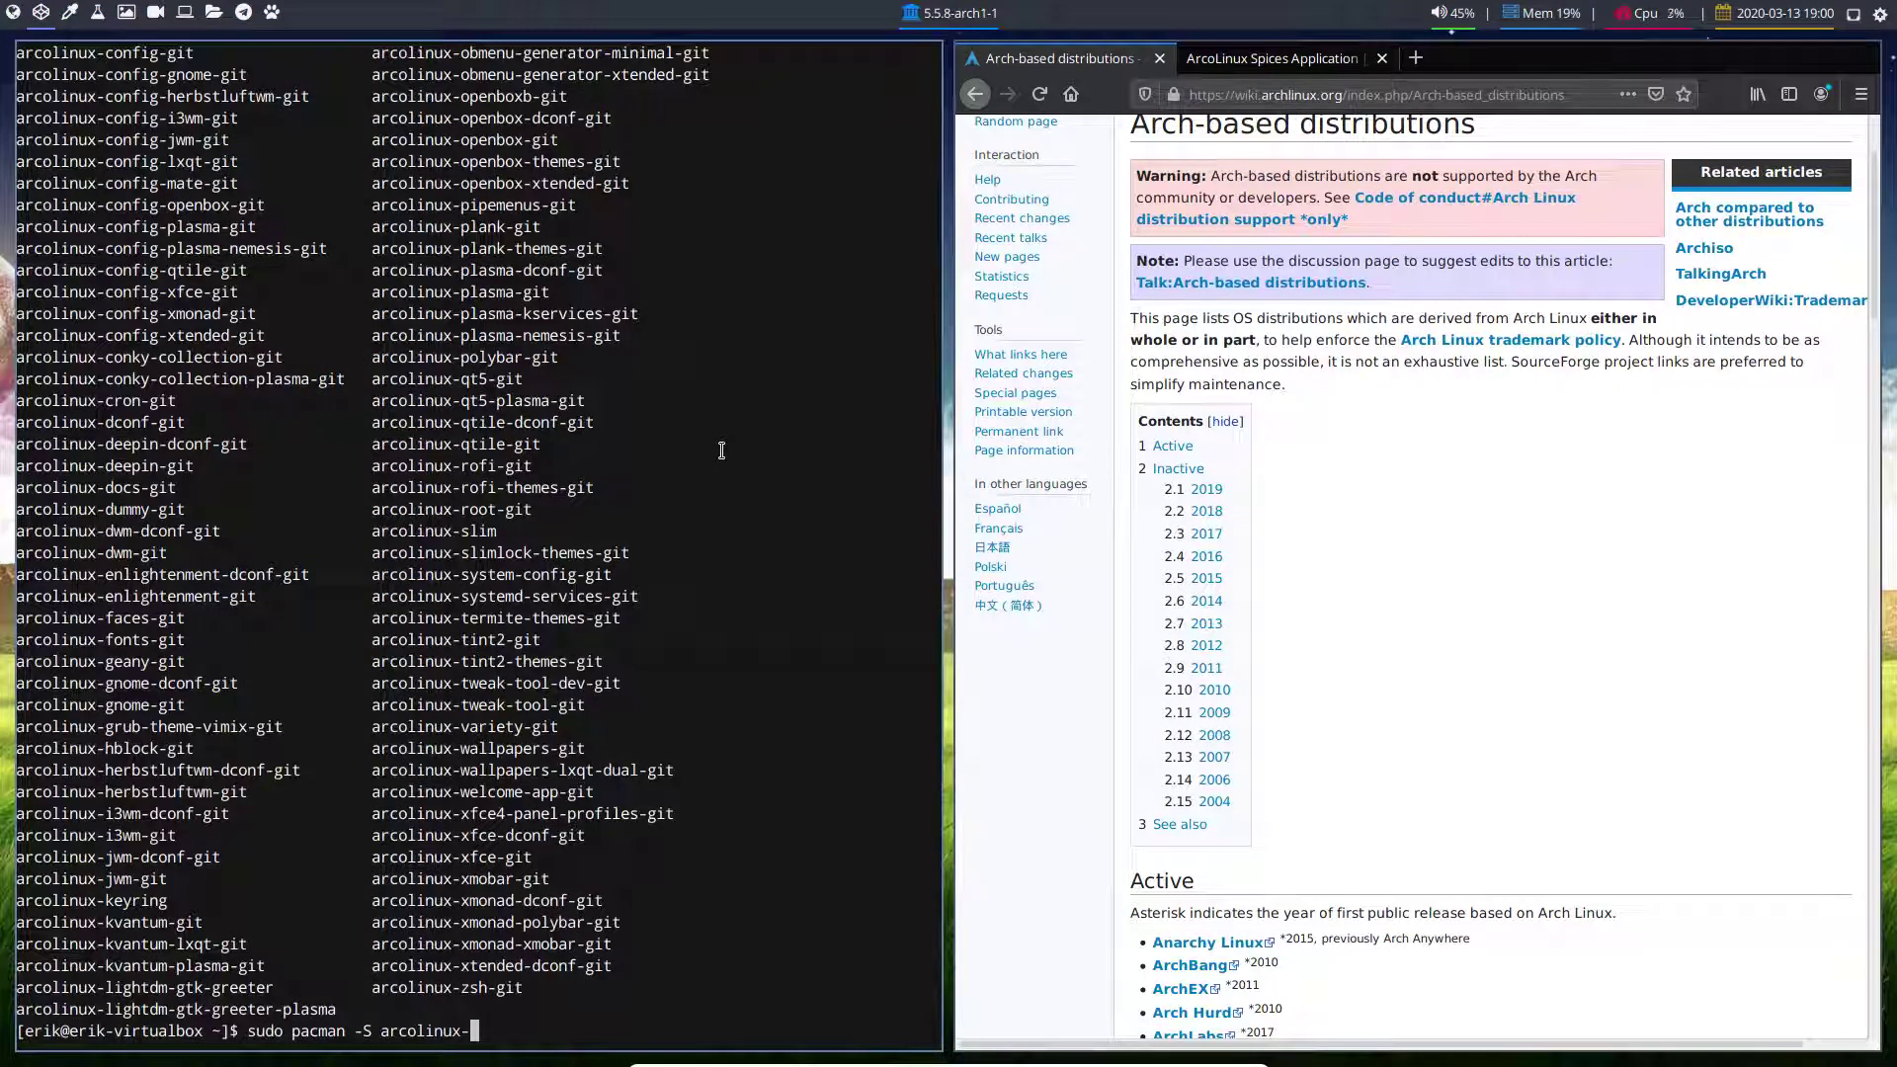
{"action": "scroll", "coordinate": [656, 681], "scroll_direction": "up", "scroll_amount": 10}
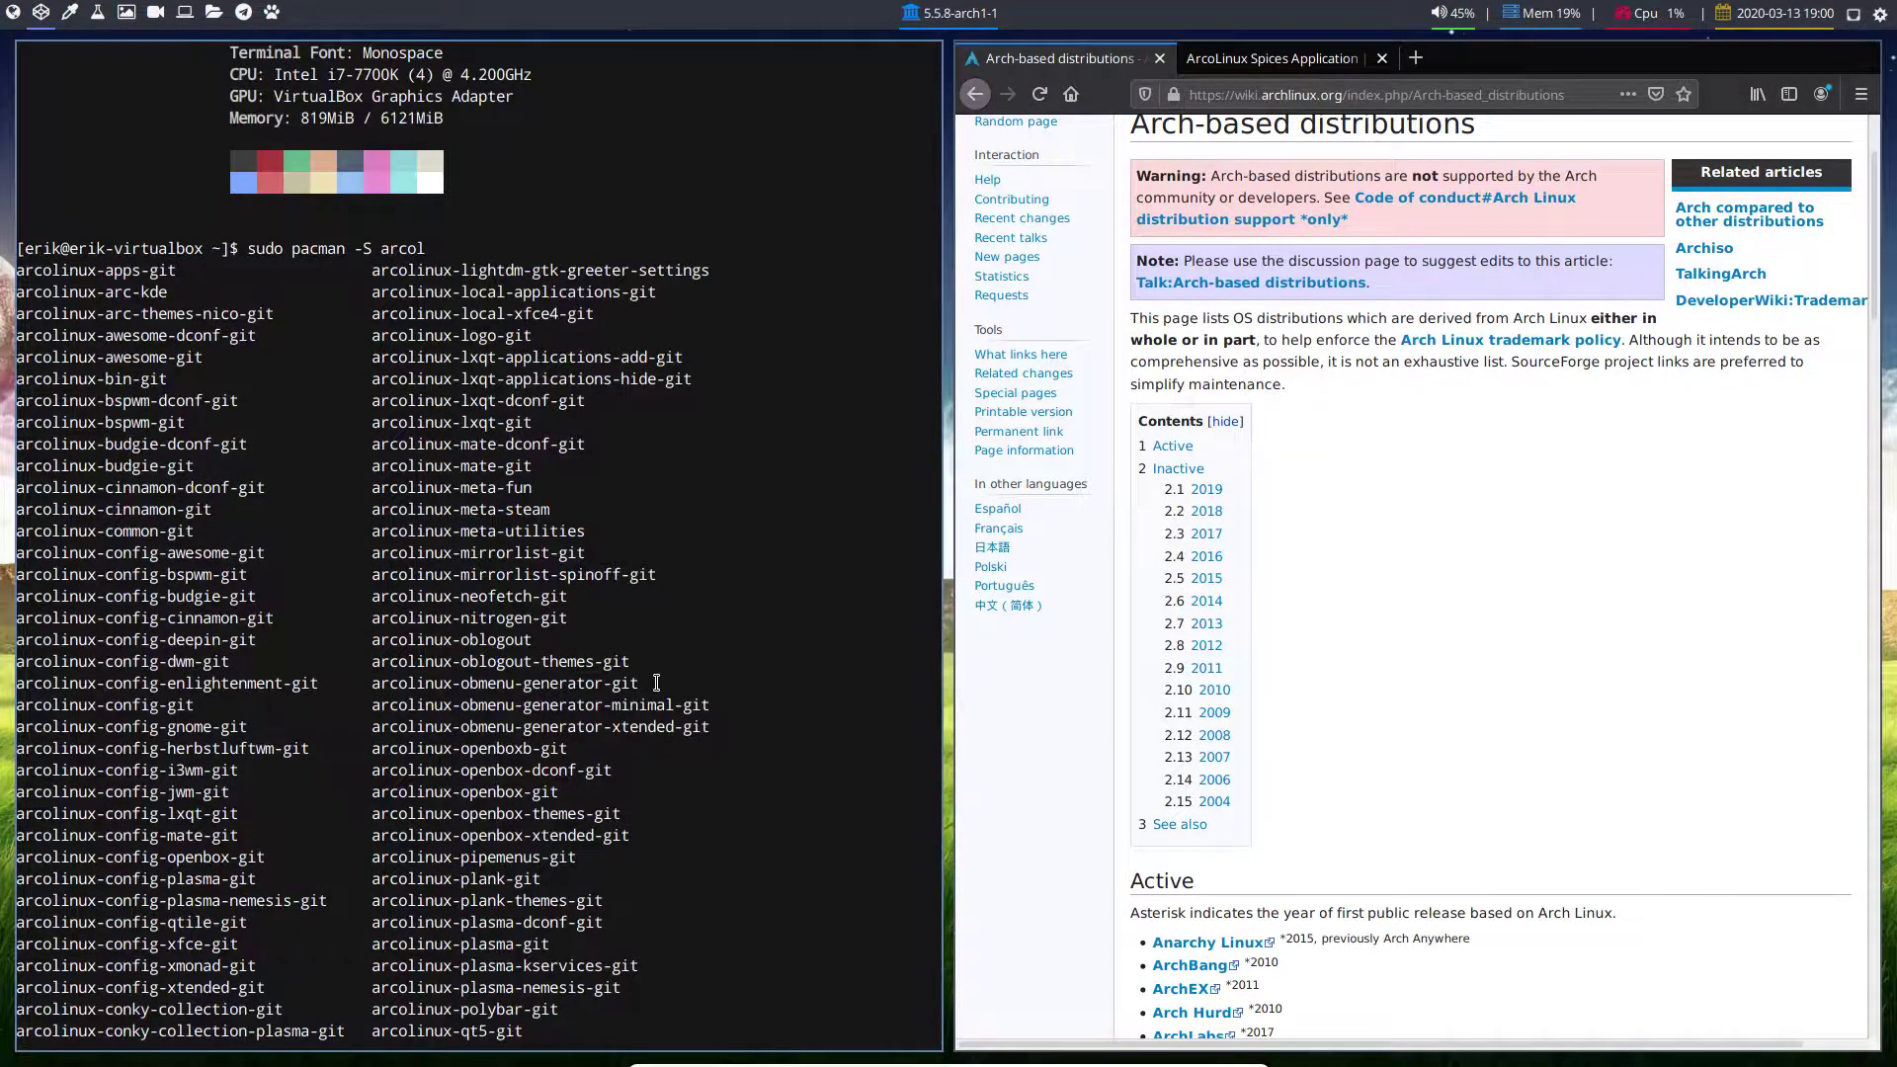
{"action": "scroll", "coordinate": [656, 682], "scroll_direction": "down", "scroll_amount": 10}
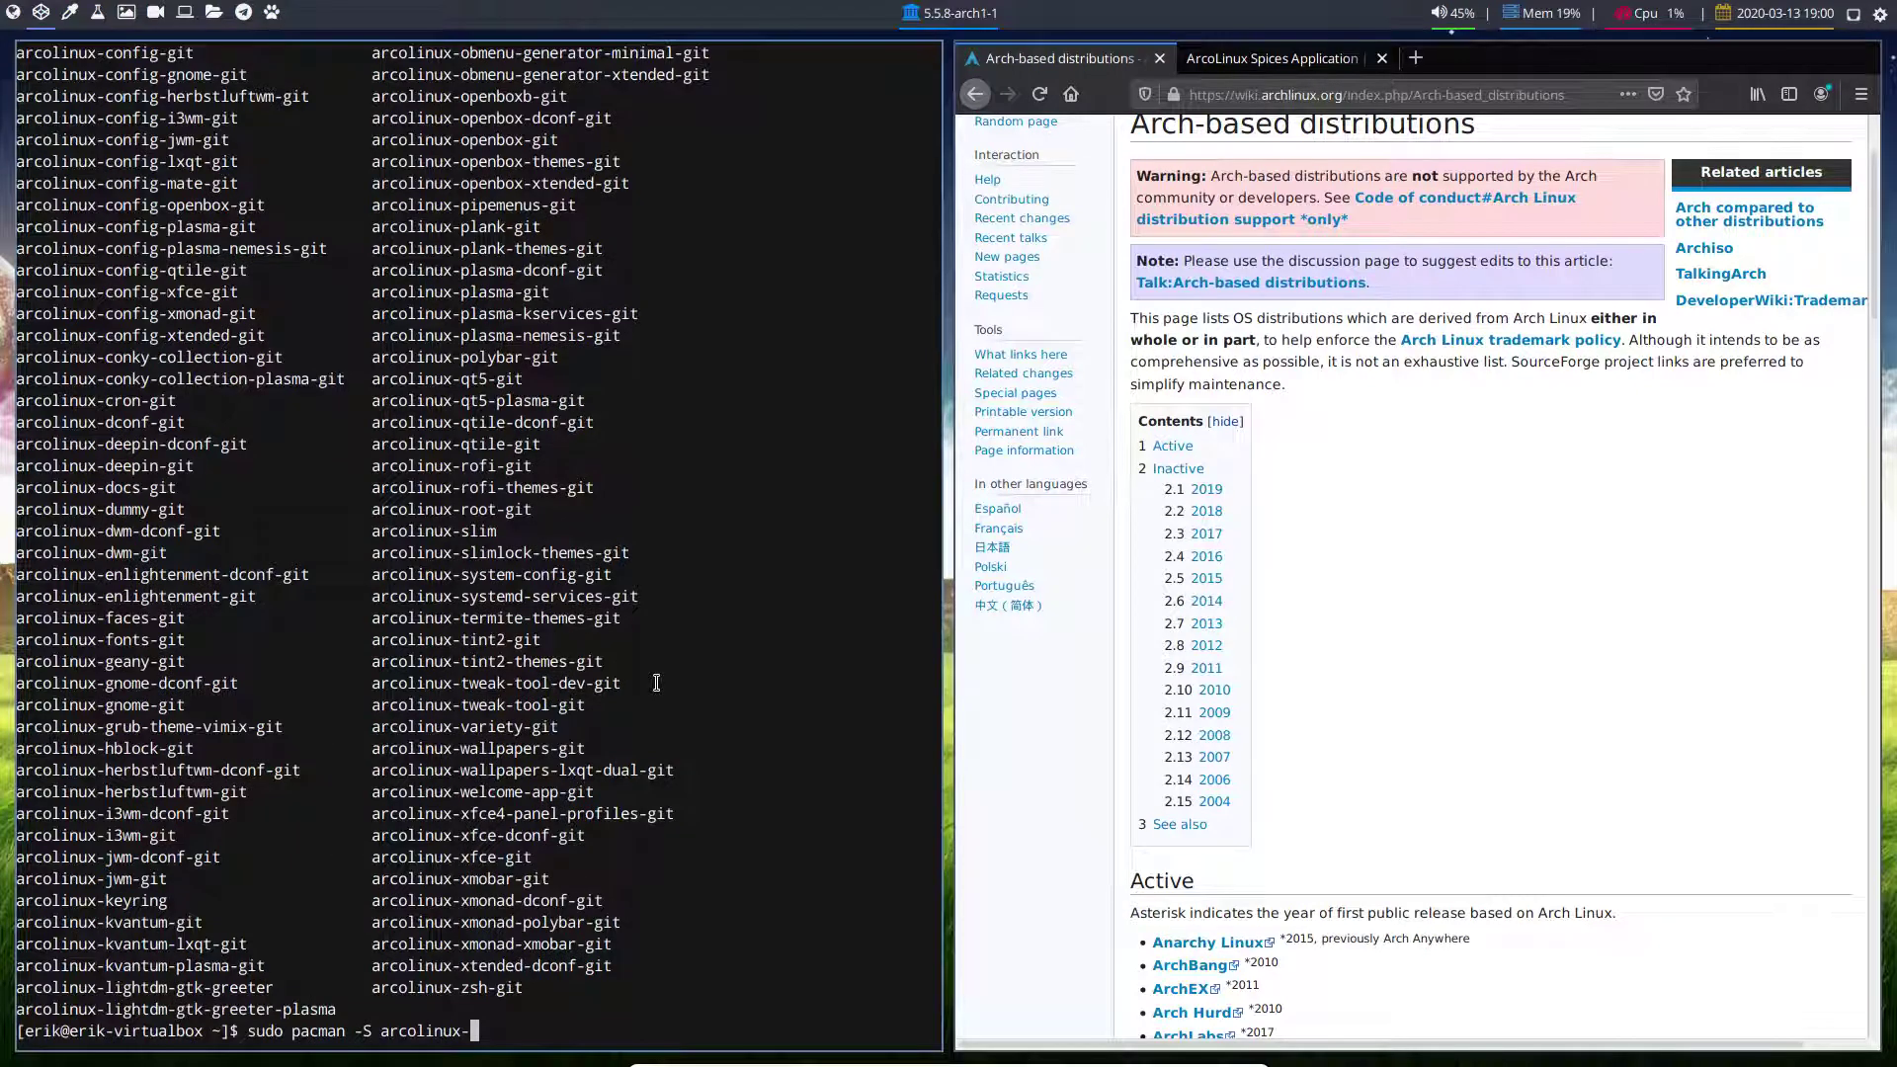
Step: Look through the whole list of ArcoLinux package name completions in the terminal
{"action": "scroll", "coordinate": [656, 682], "scroll_direction": "up", "scroll_amount": 15}
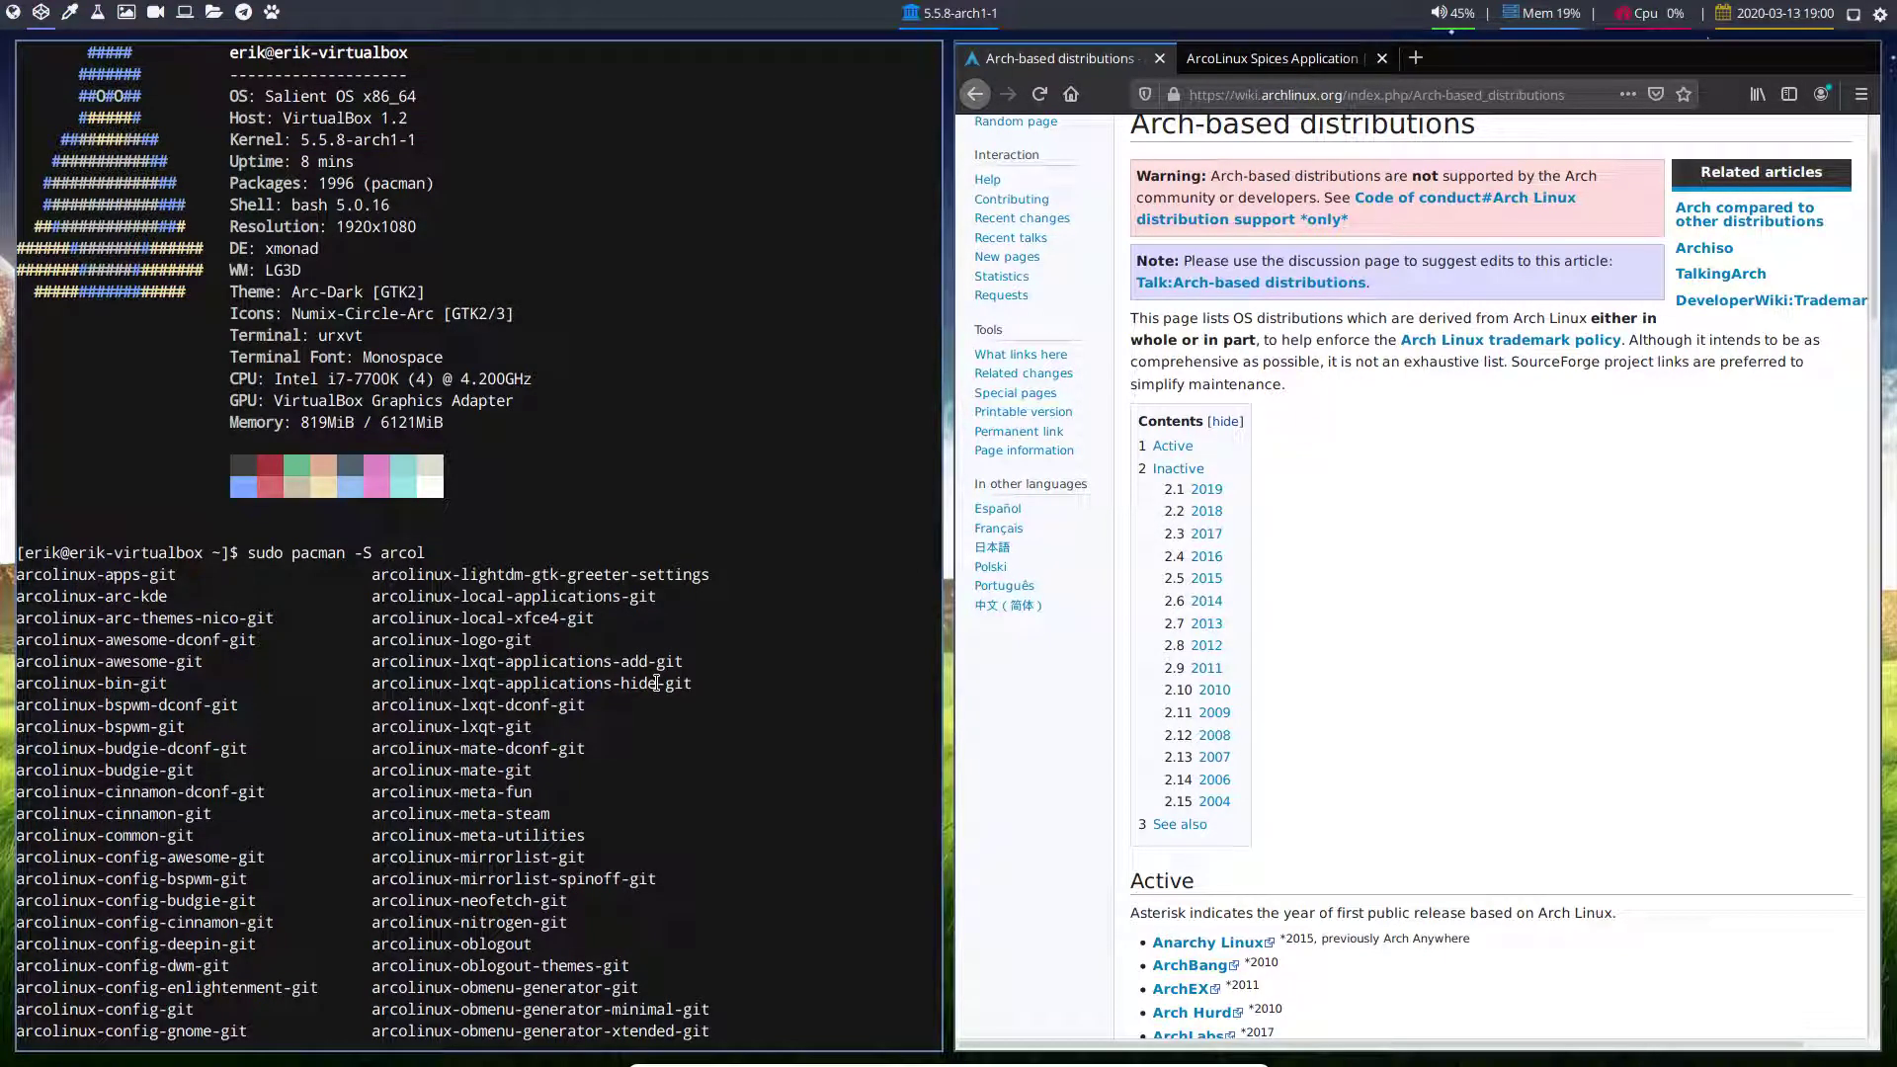
{"action": "scroll", "coordinate": [656, 682], "scroll_direction": "down", "scroll_amount": 8}
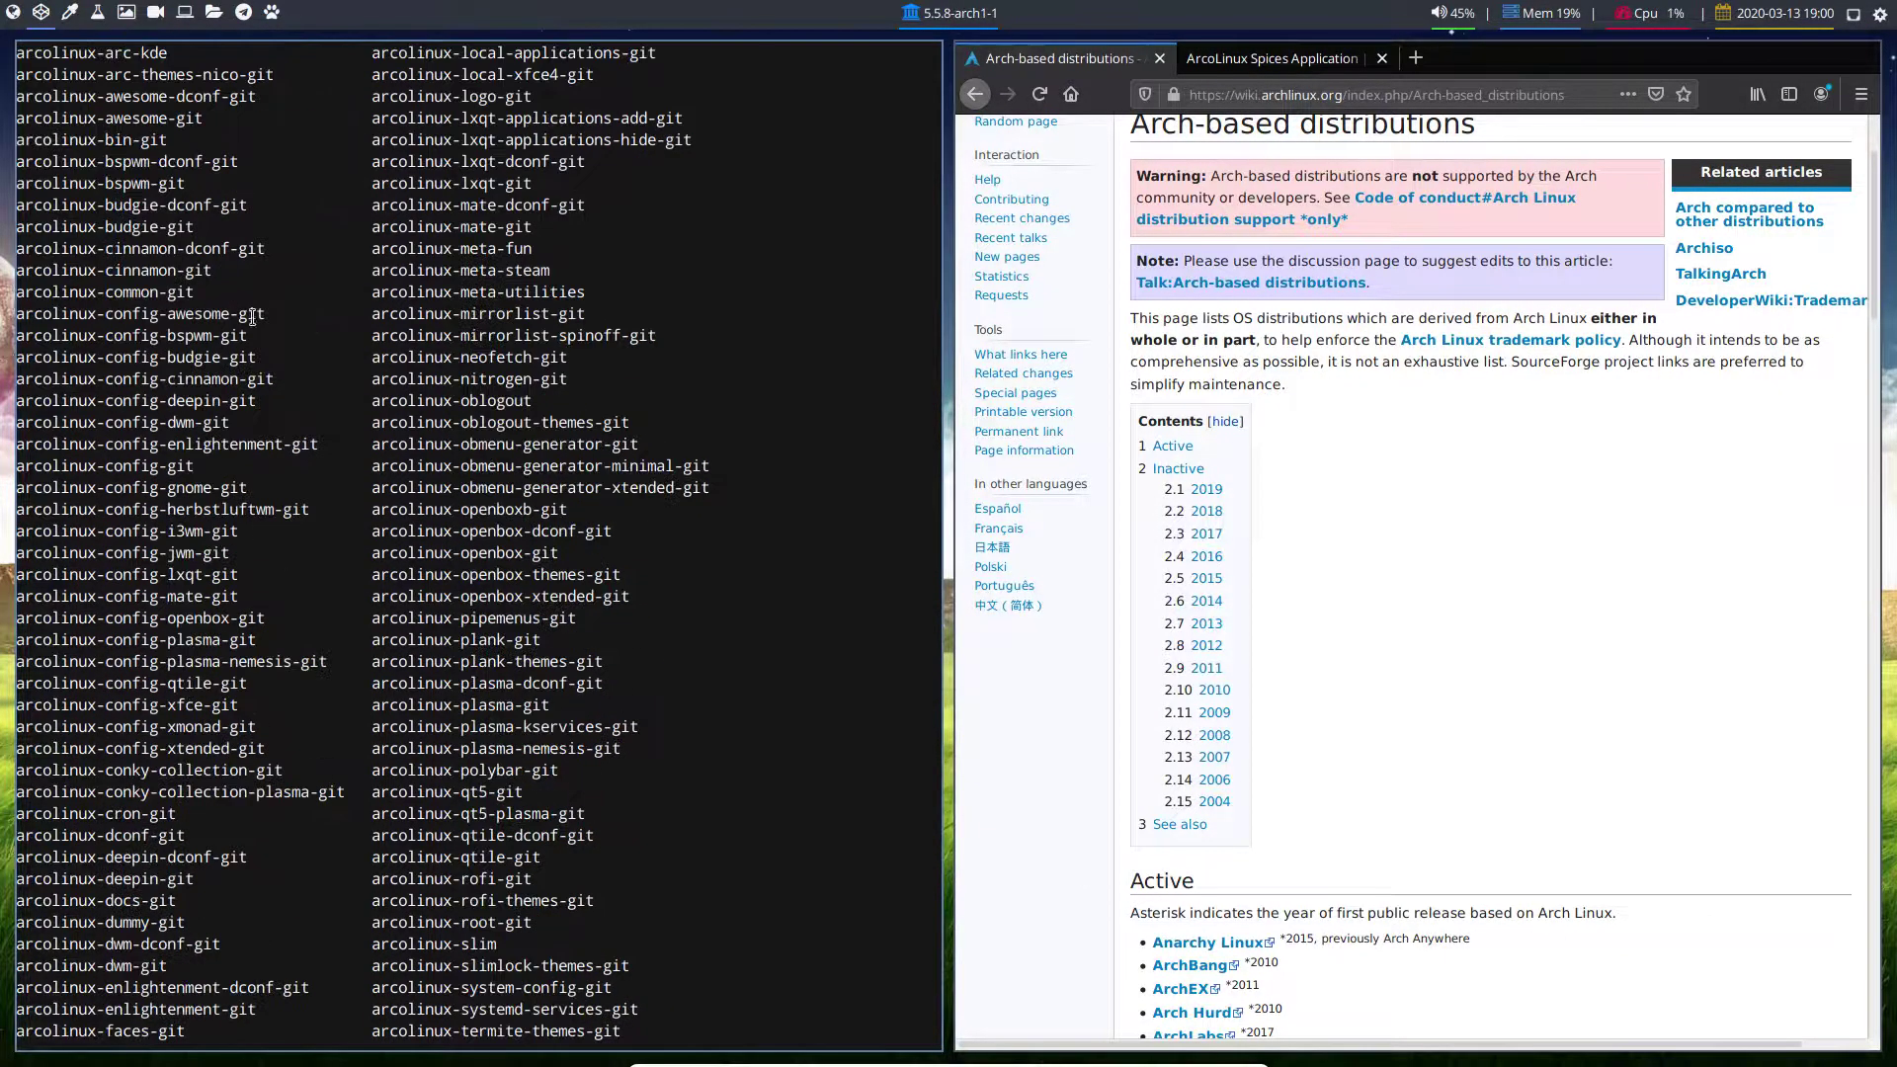
{"action": "scroll", "coordinate": [359, 804], "scroll_direction": "down", "scroll_amount": 6}
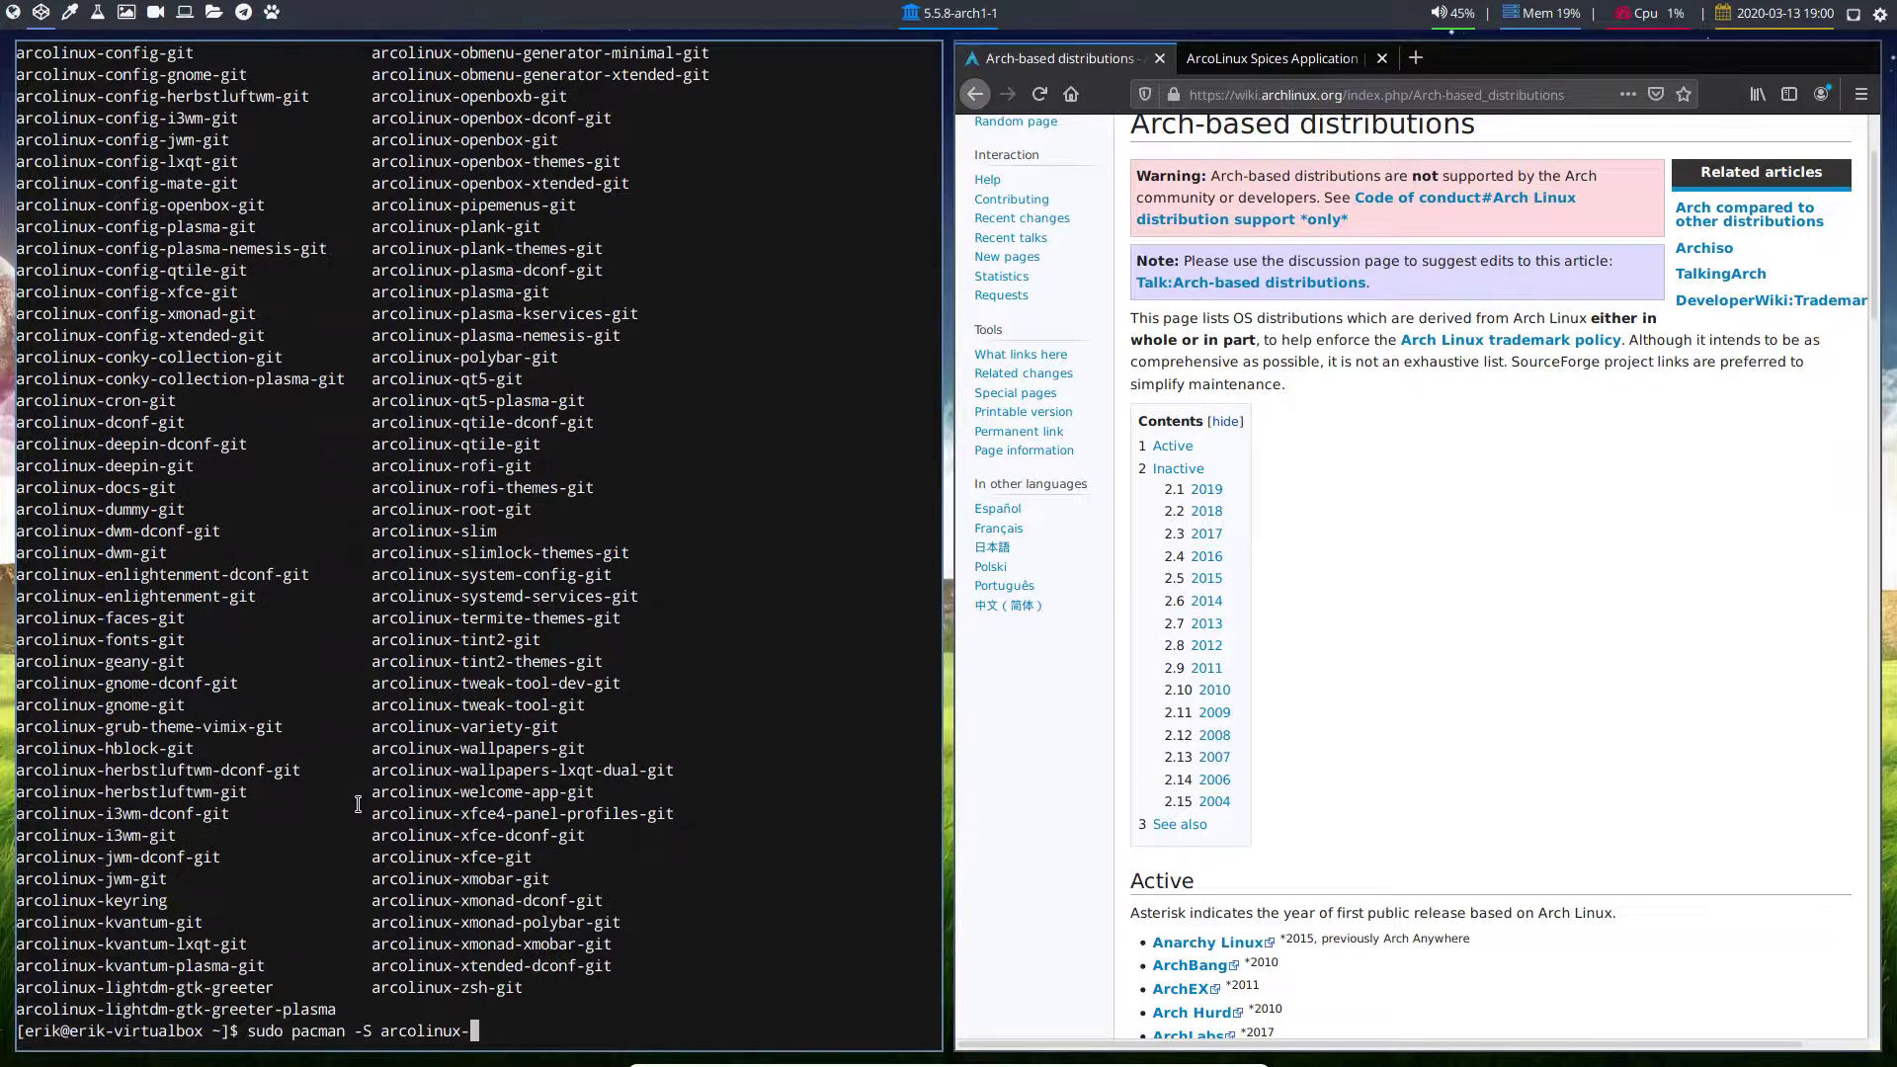
{"action": "left_click", "coordinate": [69, 12]}
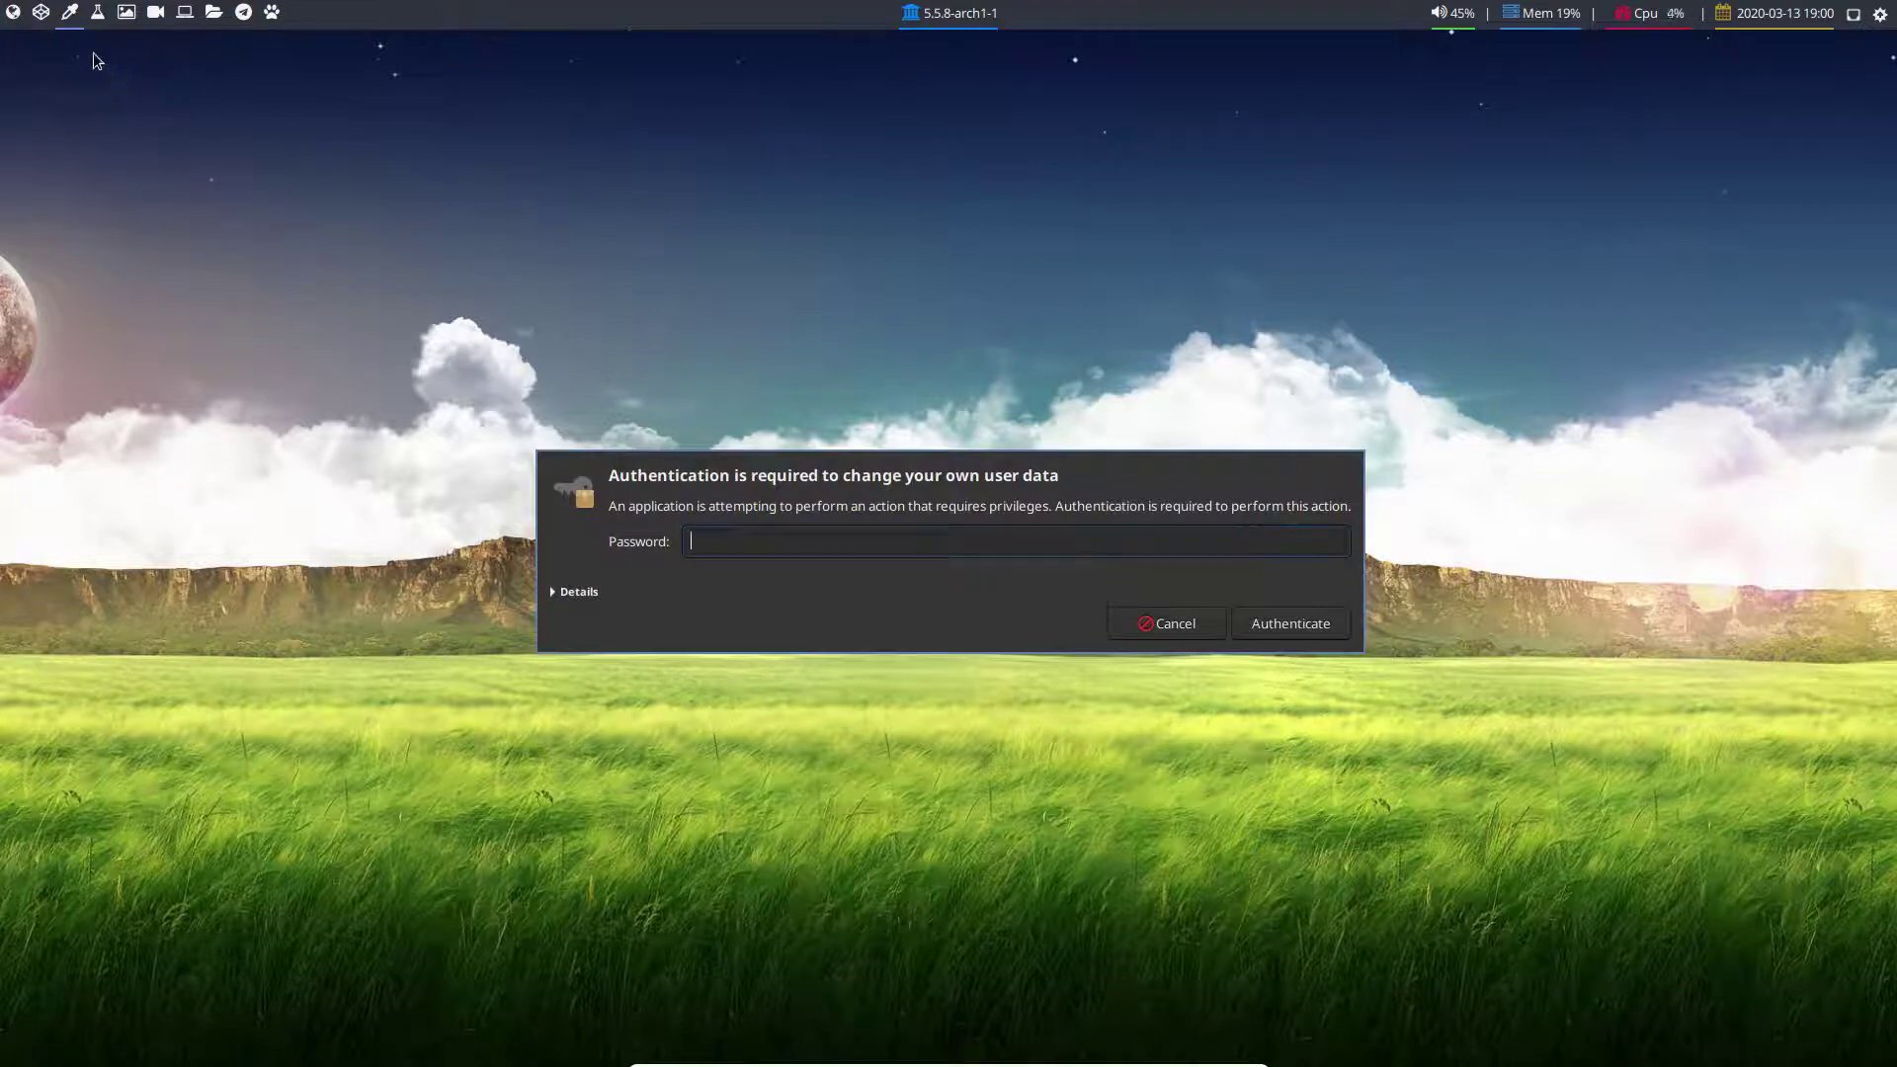
{"action": "left_click", "coordinate": [40, 13]}
{"action": "left_click", "coordinate": [35, 17]}
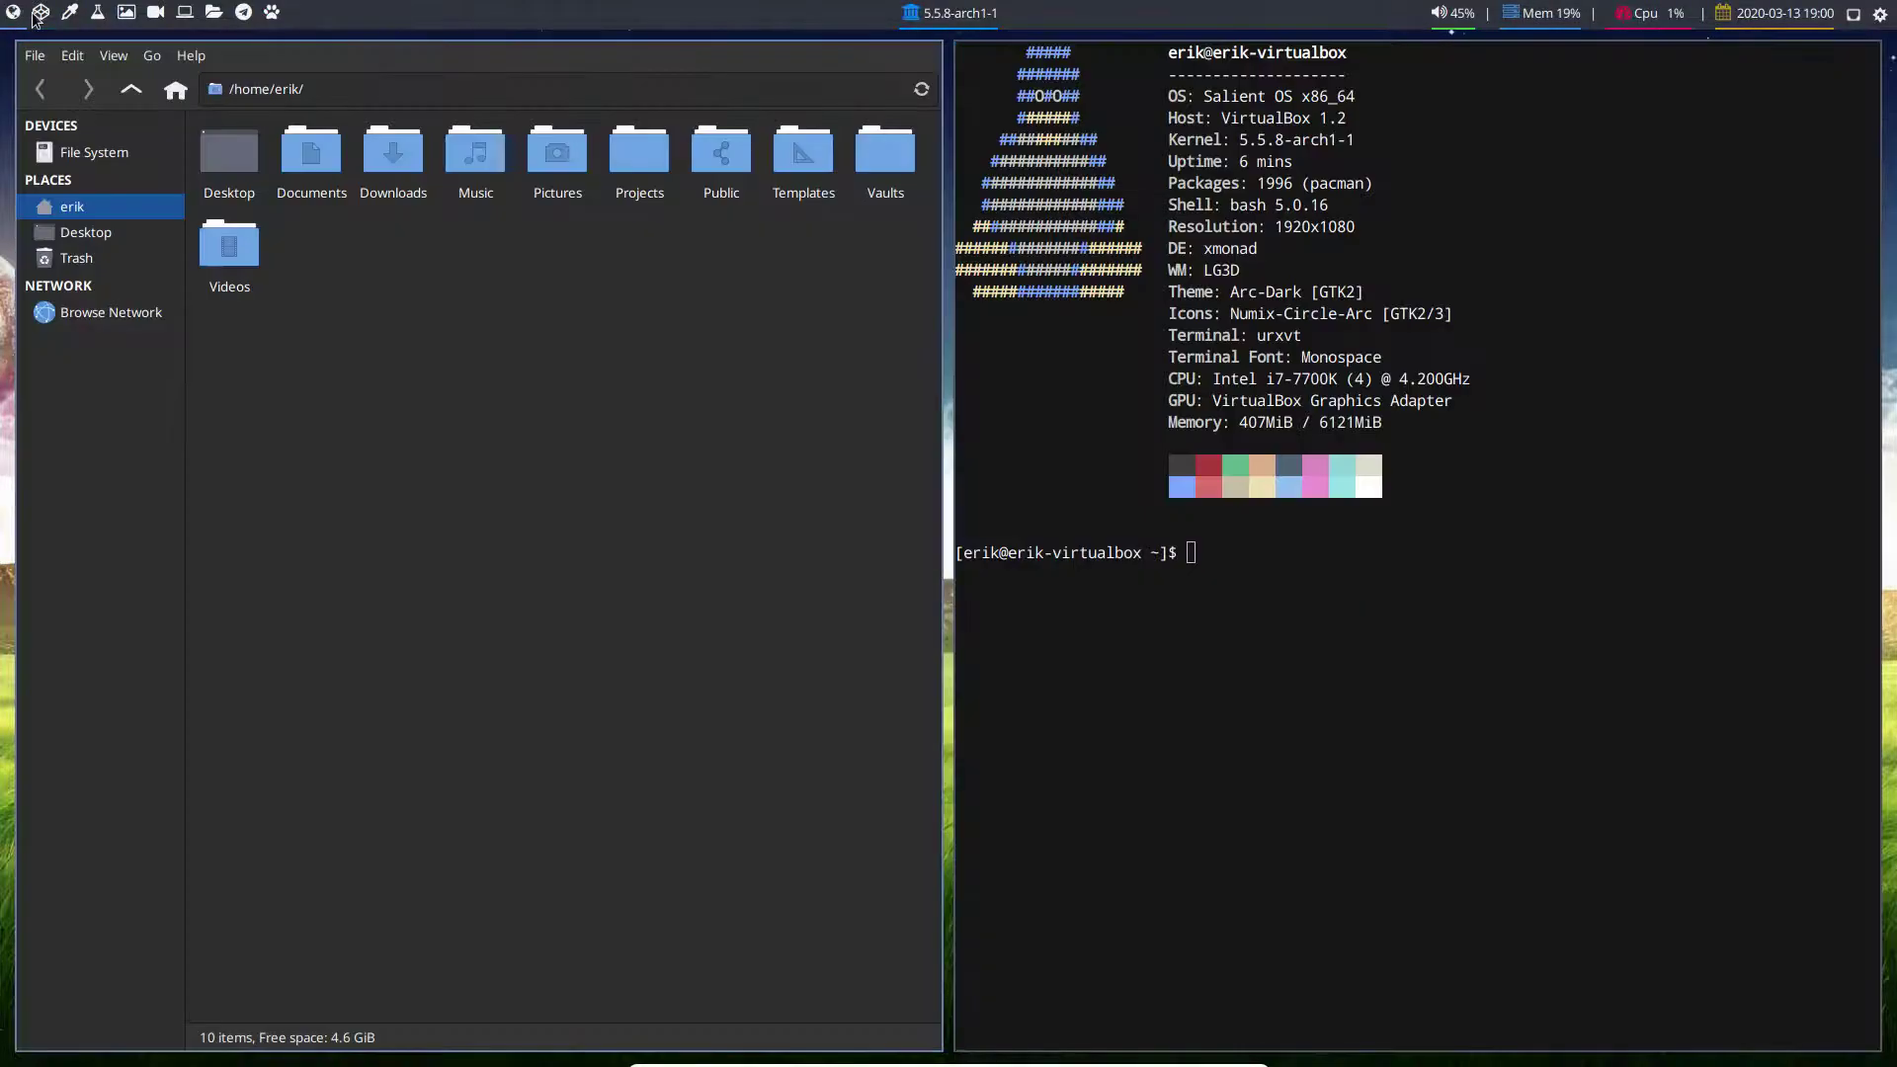
{"action": "left_click", "coordinate": [41, 16]}
{"action": "left_click", "coordinate": [97, 16]}
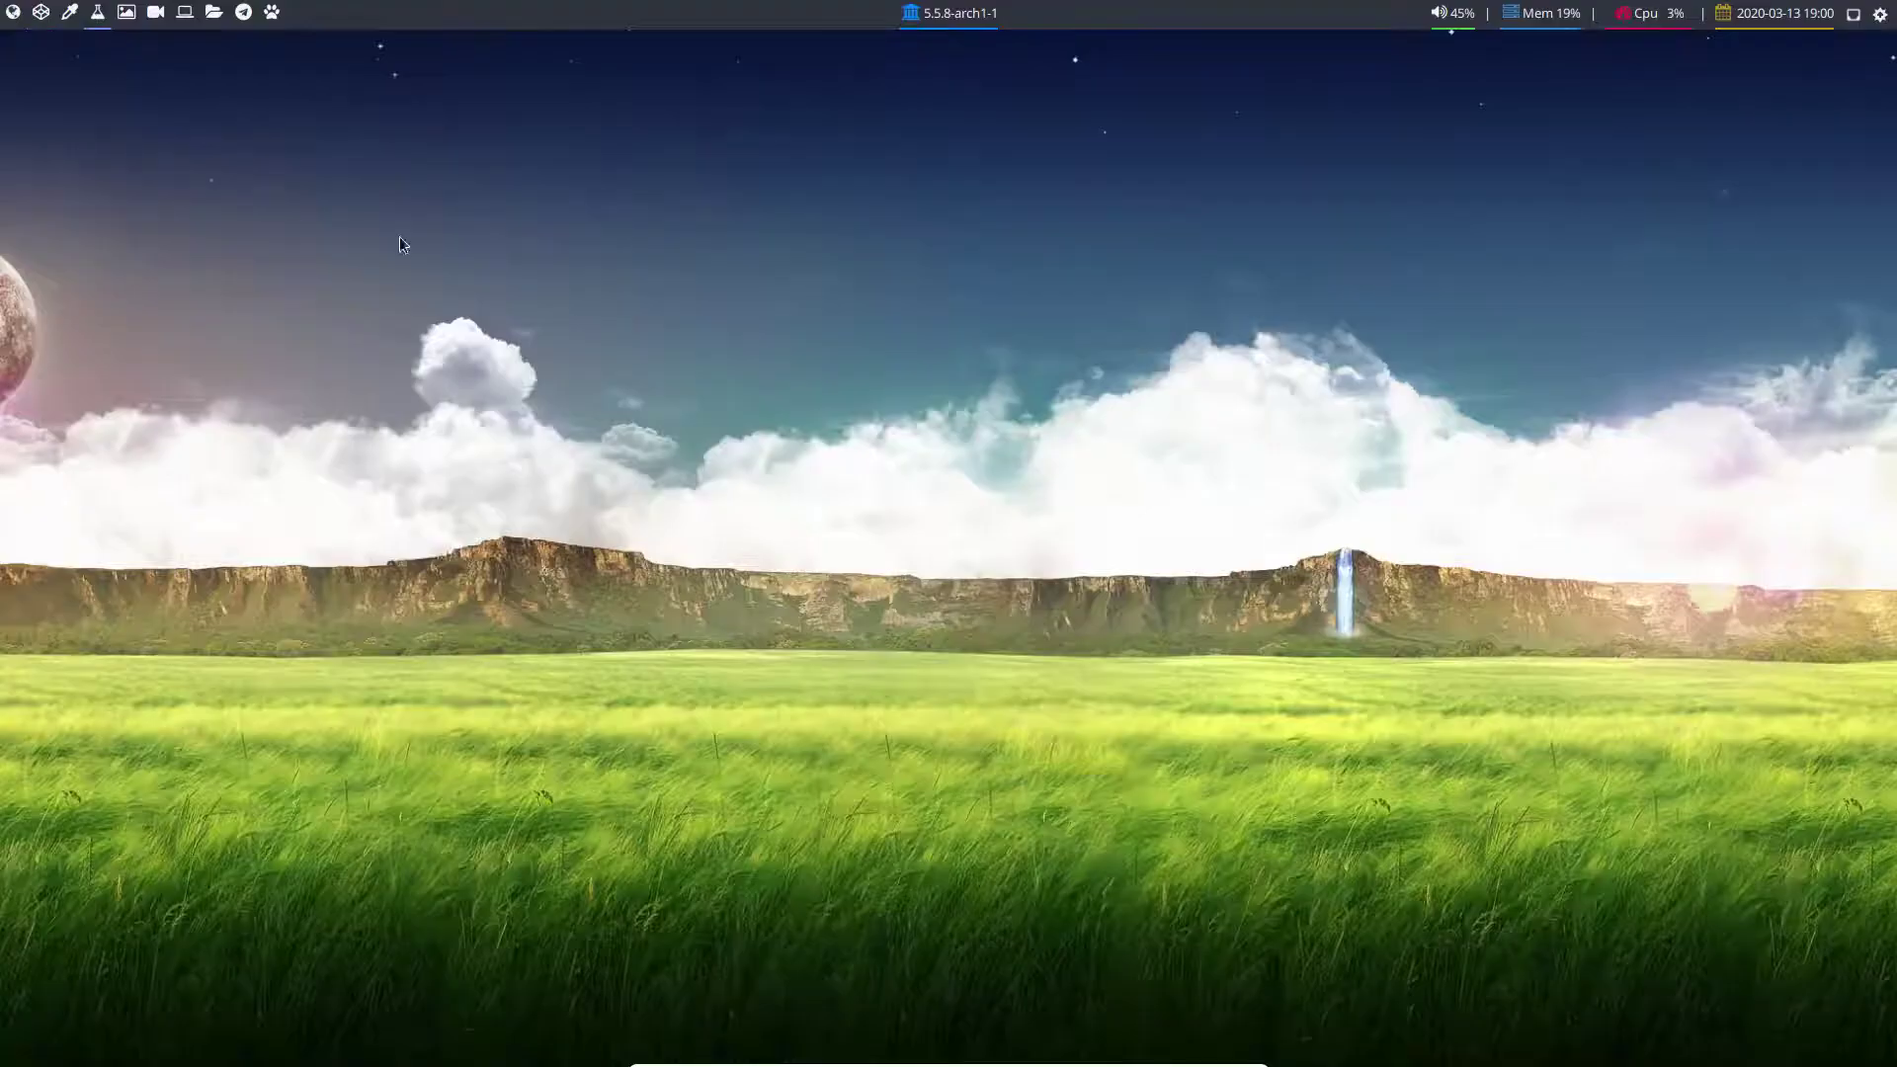
Step: Authenticate the ArcoLinux Tweak Tool launch with the account password and open its Pacman config page
{"action": "left_click", "coordinate": [70, 12]}
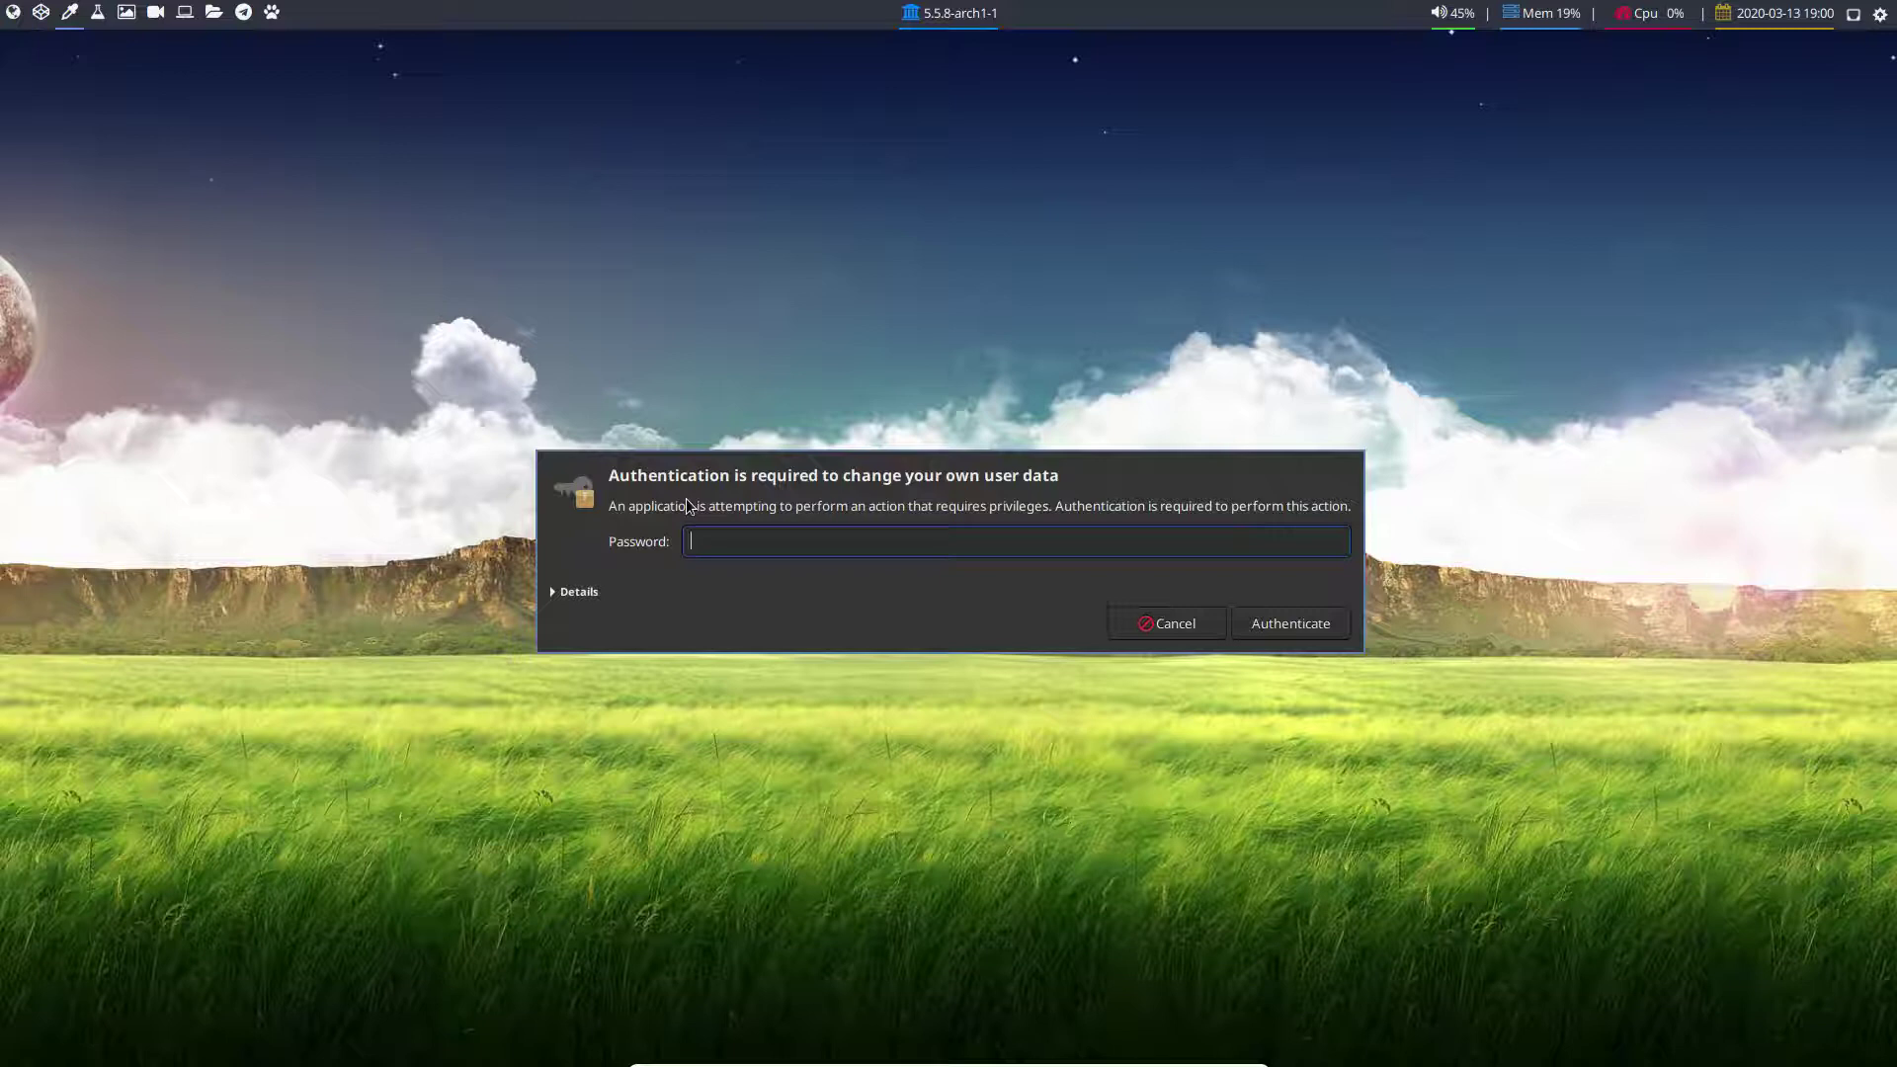
{"action": "type", "text": "****"}
{"action": "key", "text": "Return"}
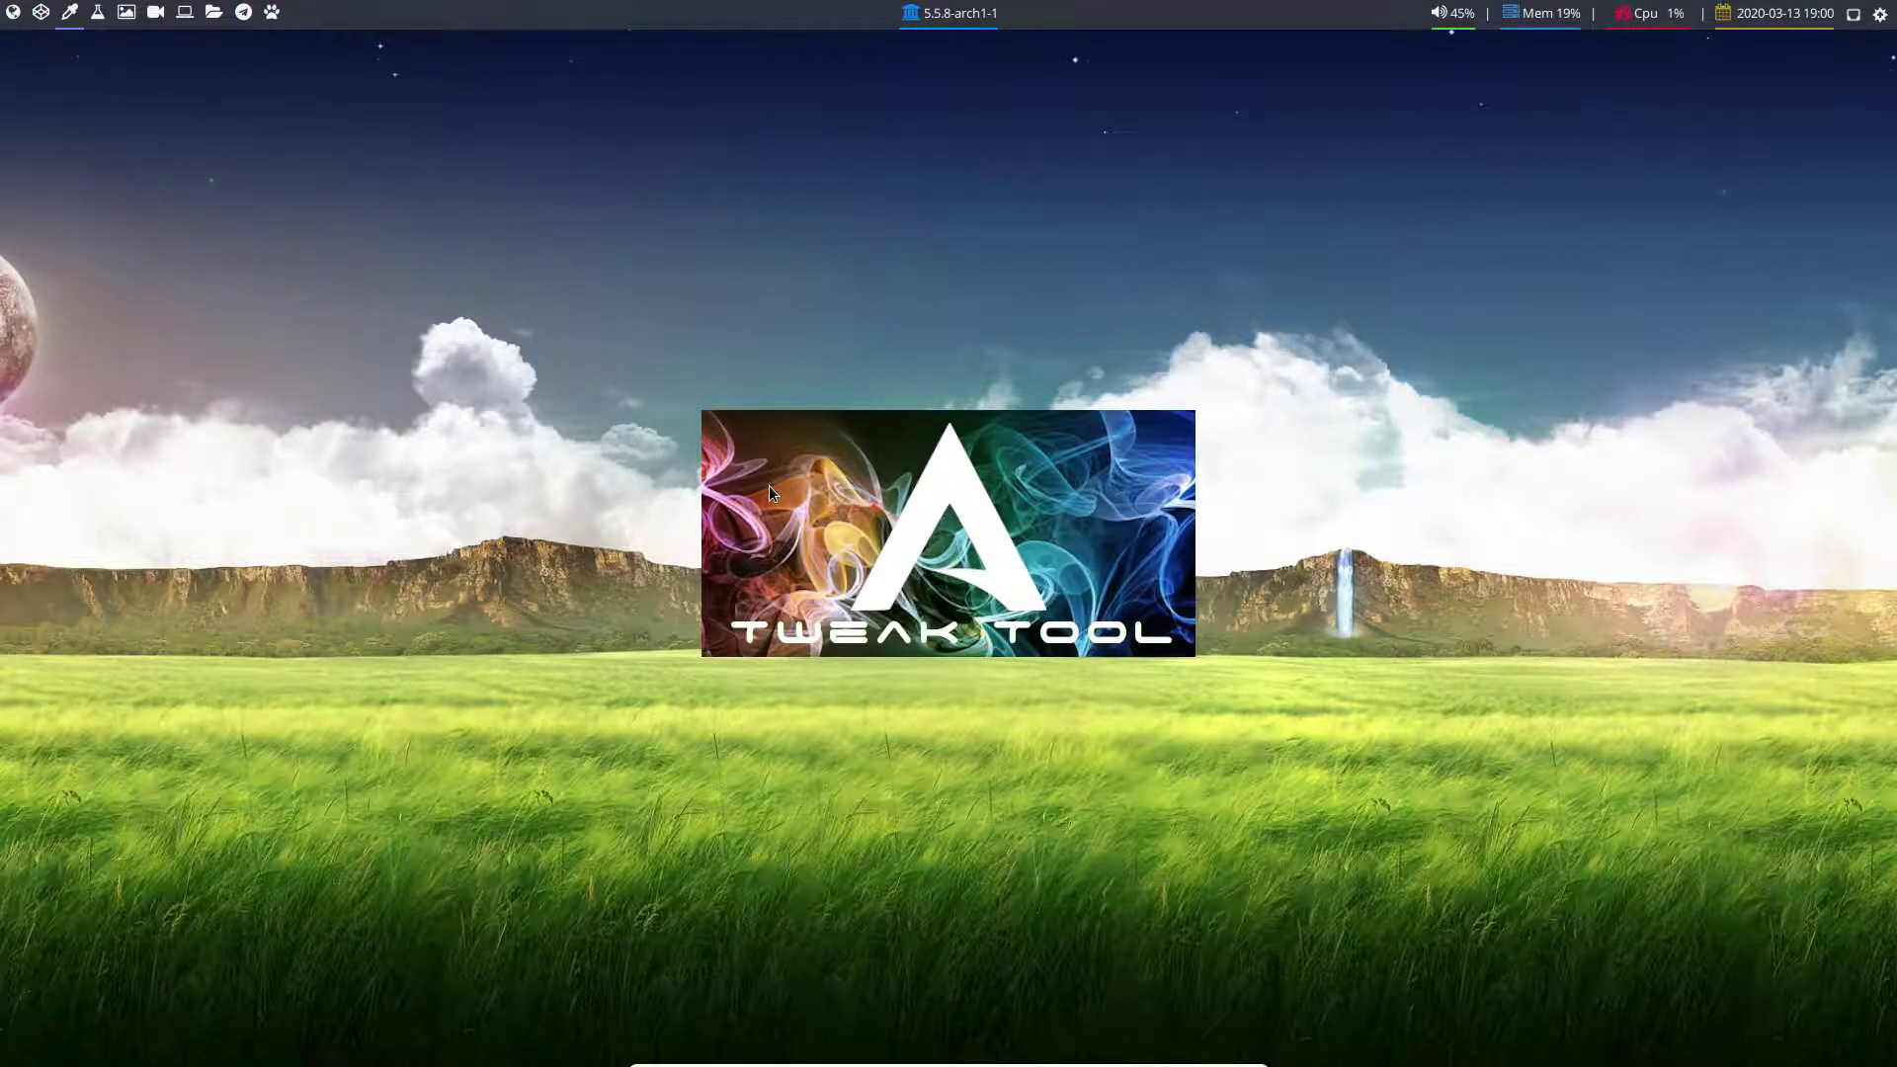
{"action": "left_click", "coordinate": [1039, 595]}
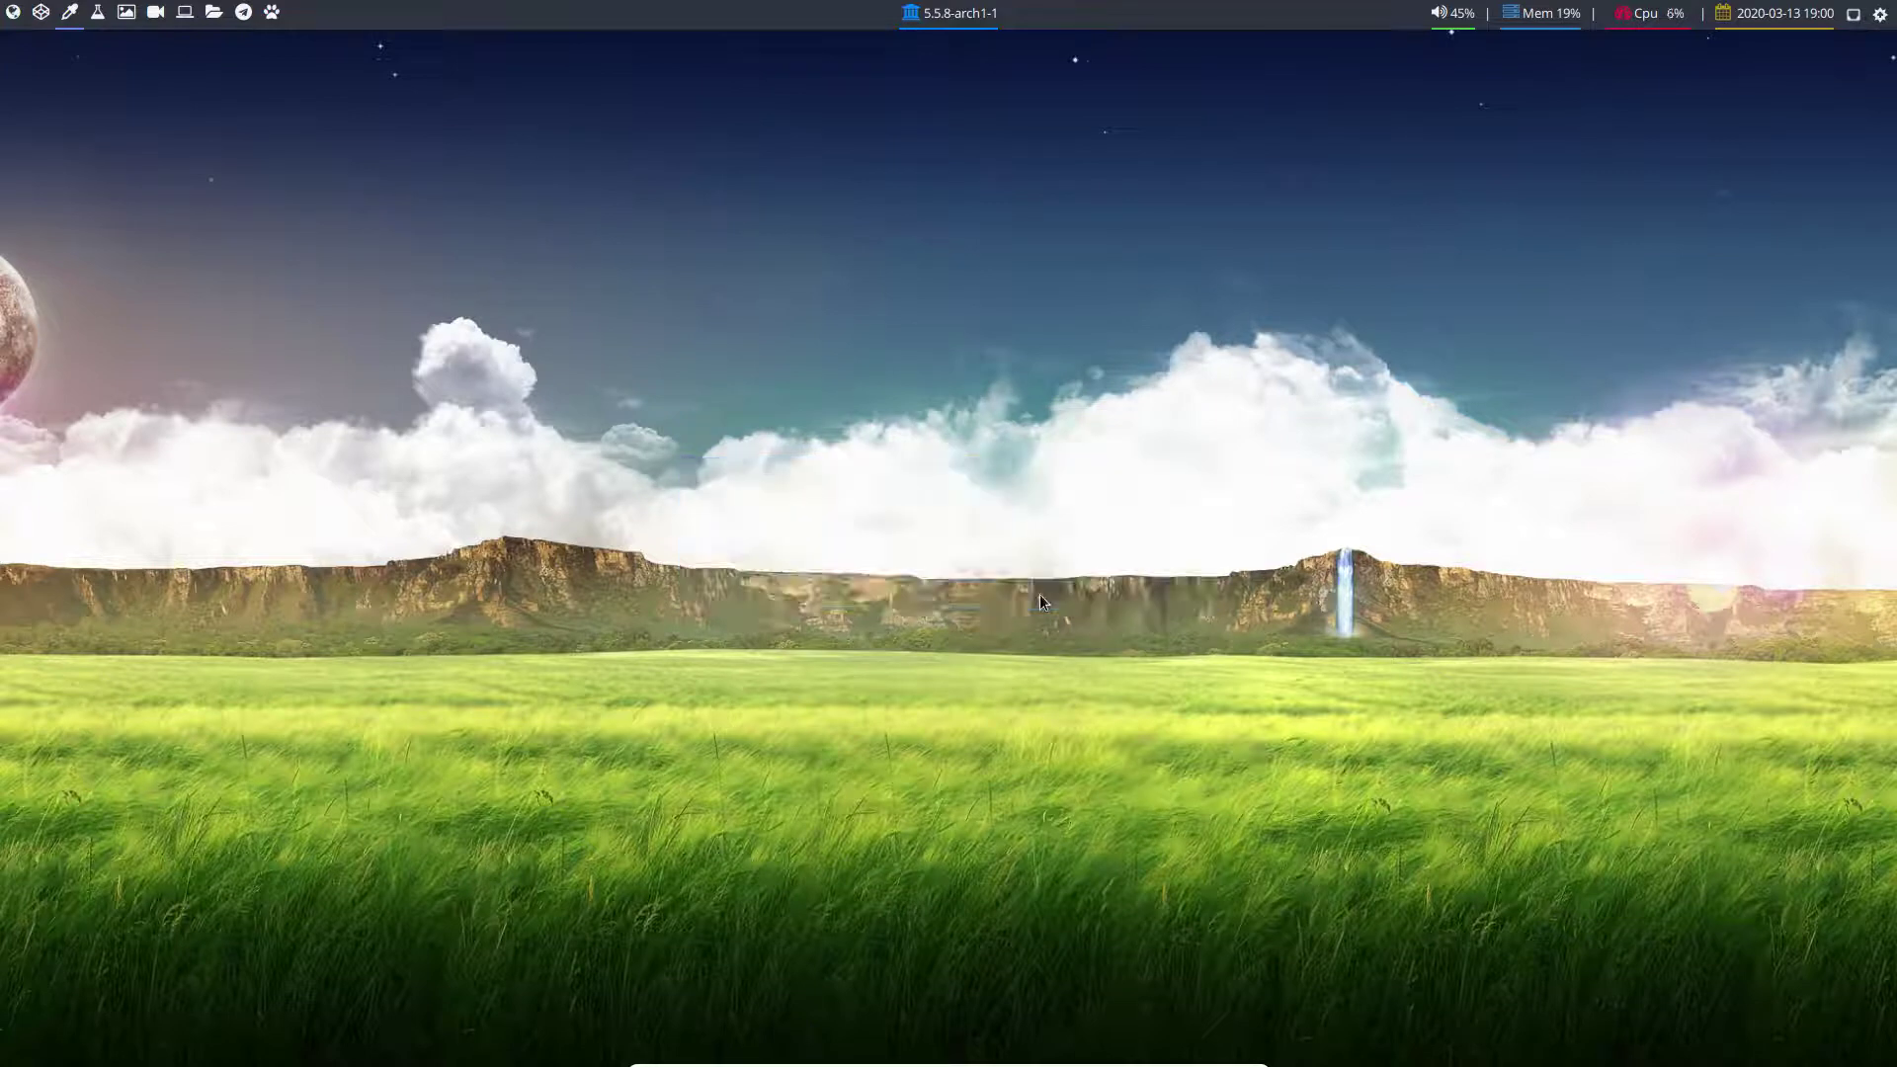
{"action": "type", "text": "****"}
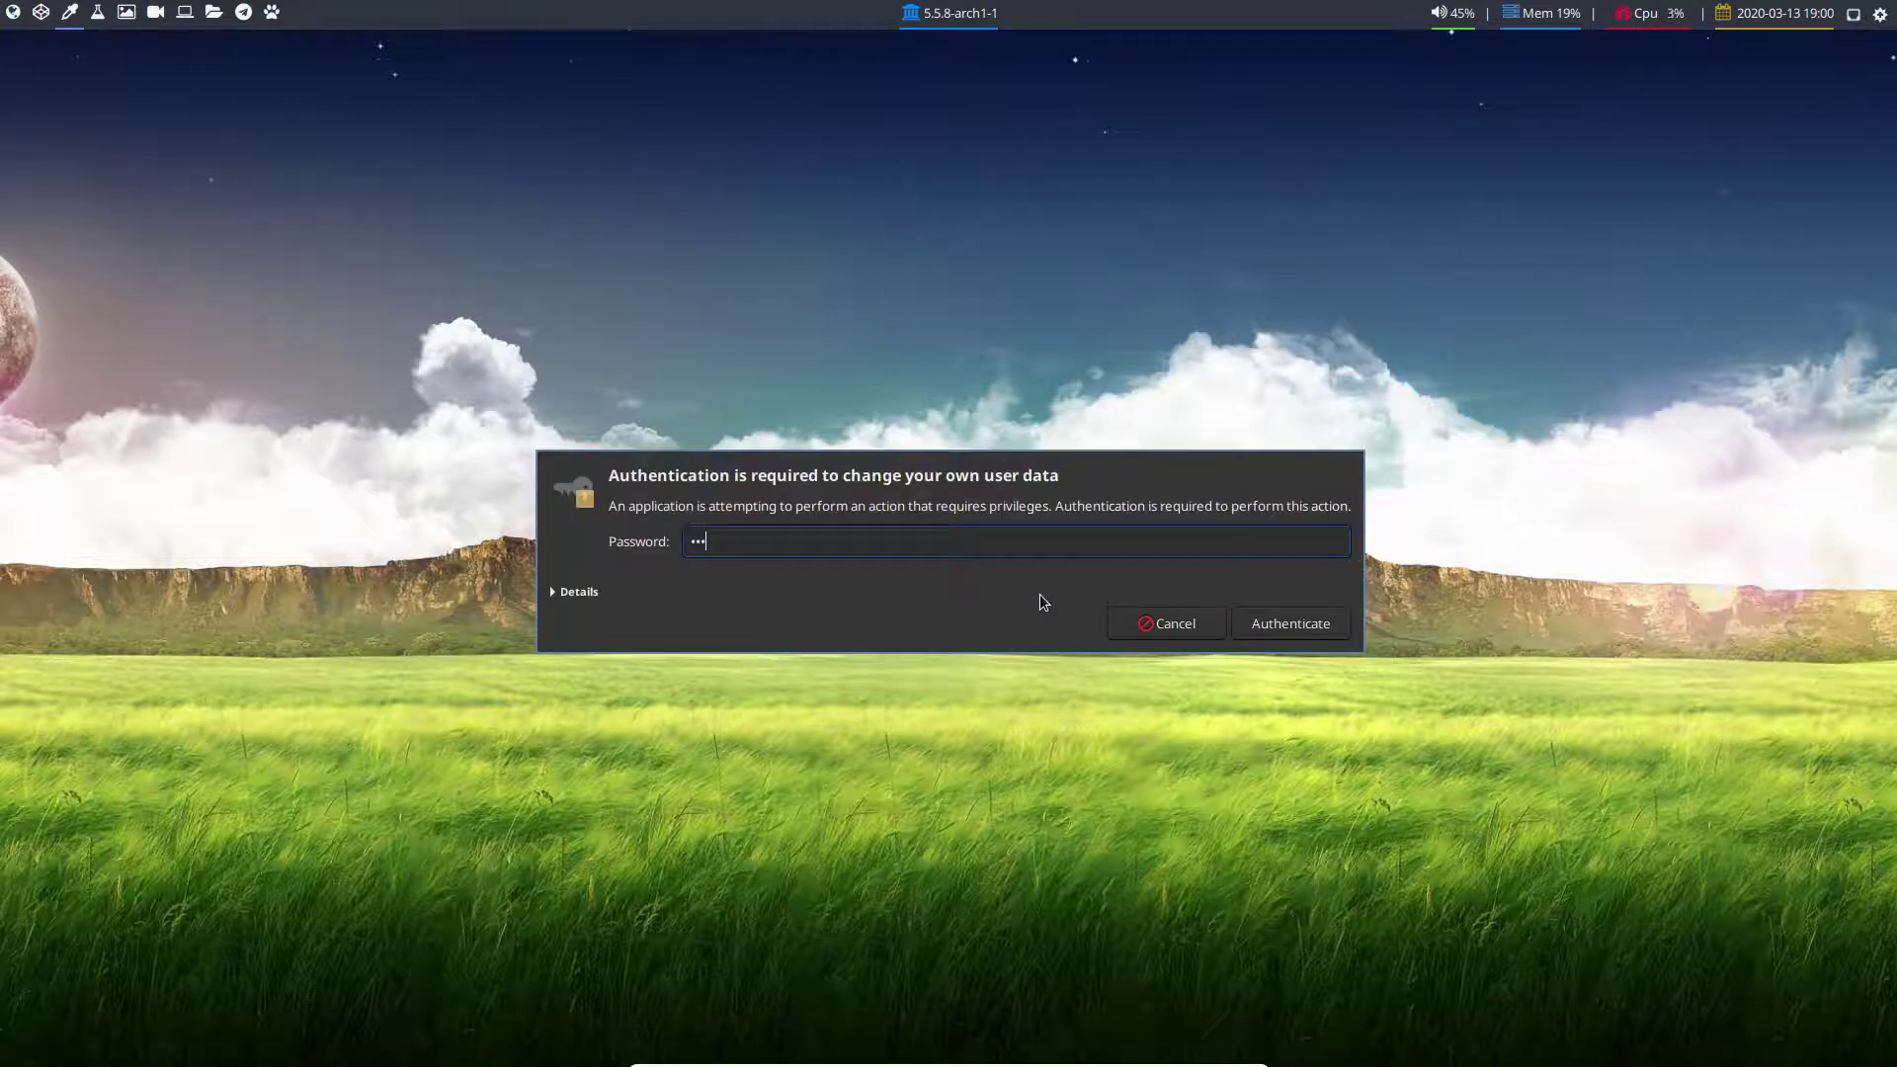
{"action": "key", "text": "Return"}
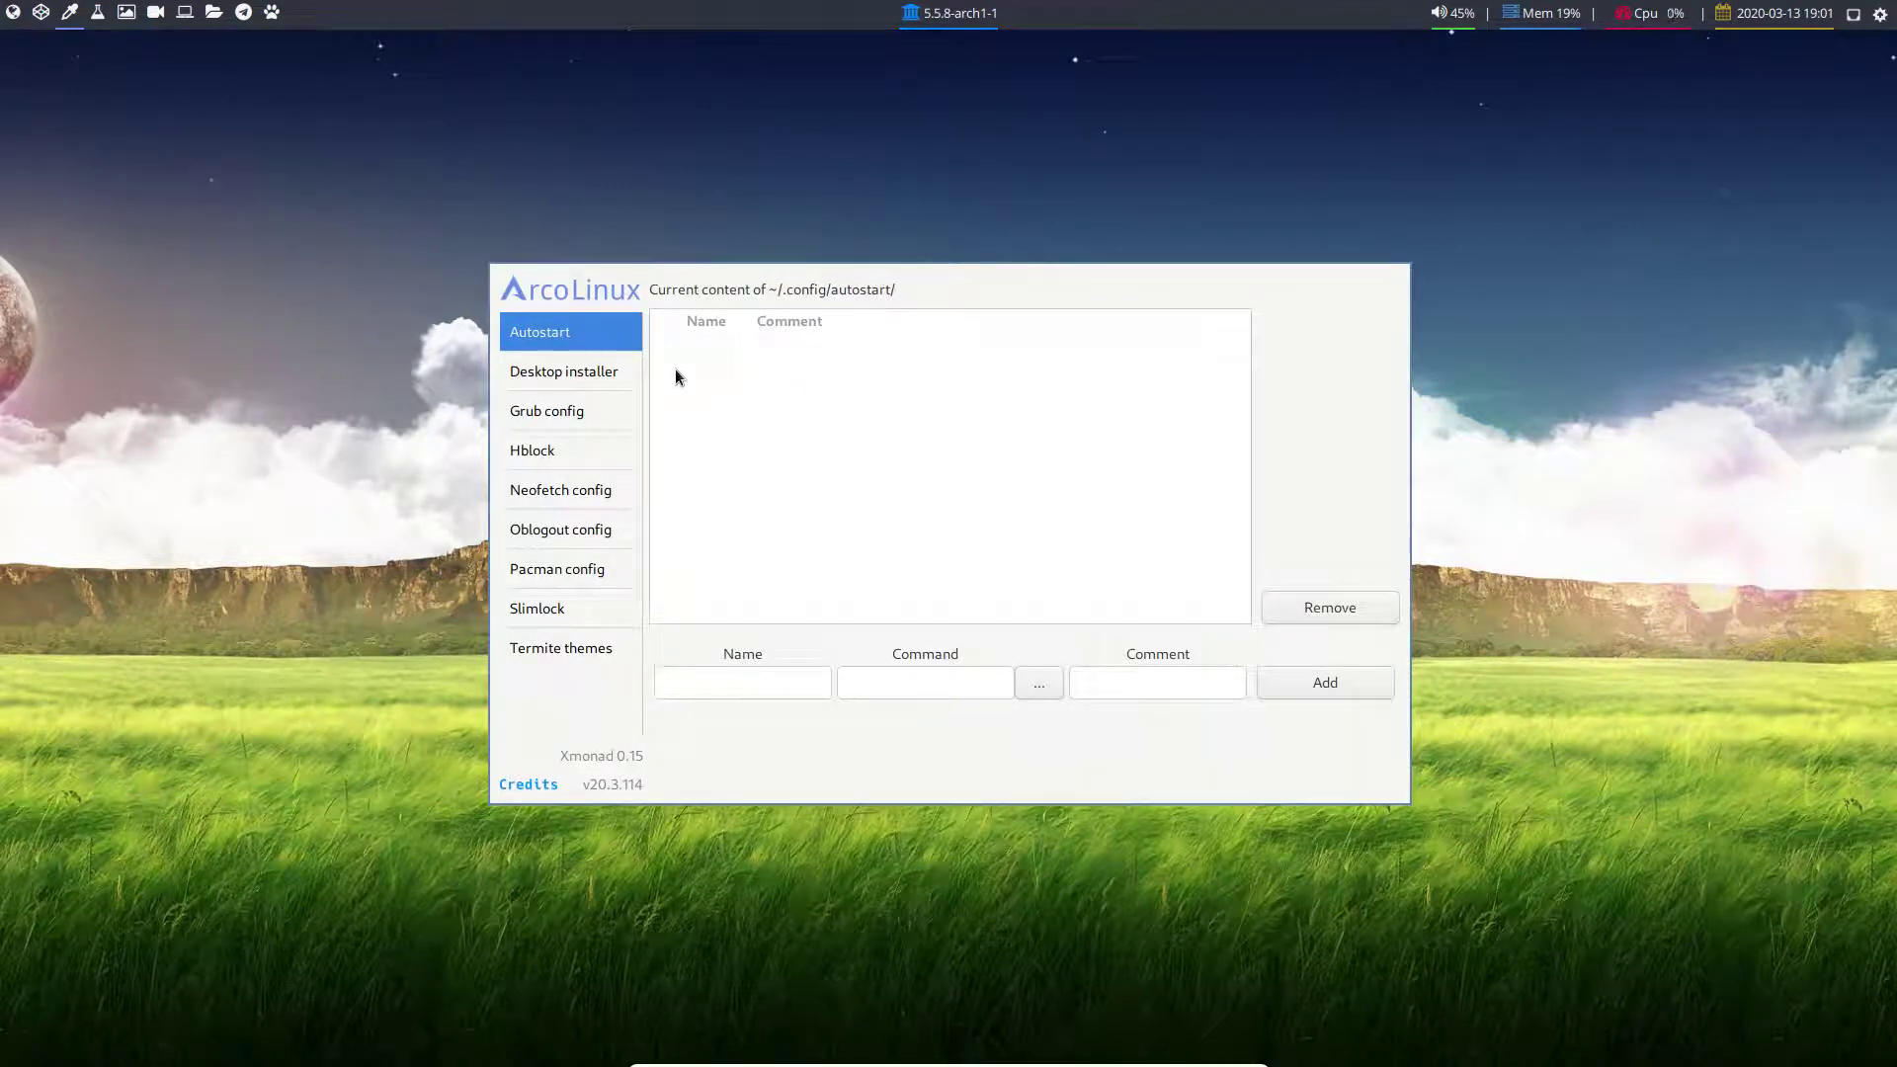
{"action": "left_click", "coordinate": [563, 569]}
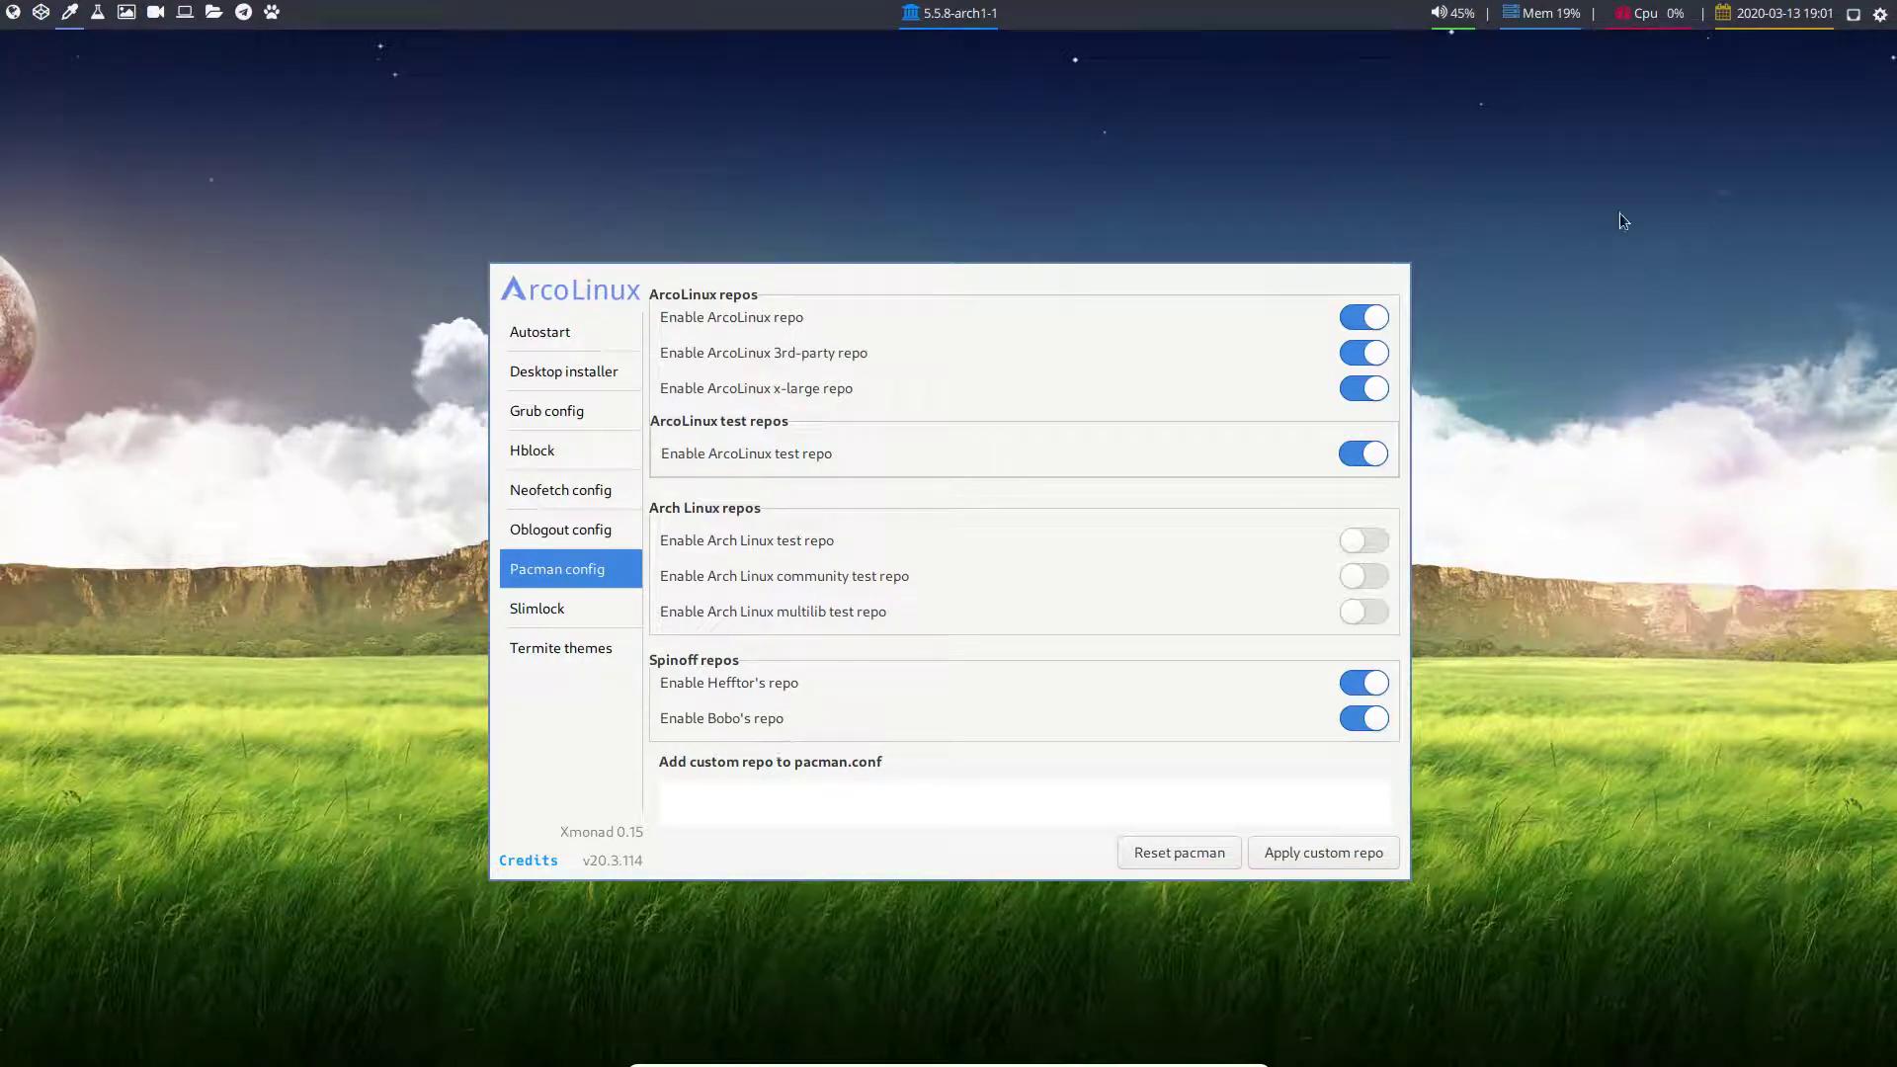
Step: Open the graphical package manager and browse its packages by repository
{"action": "left_click", "coordinate": [1885, 18]}
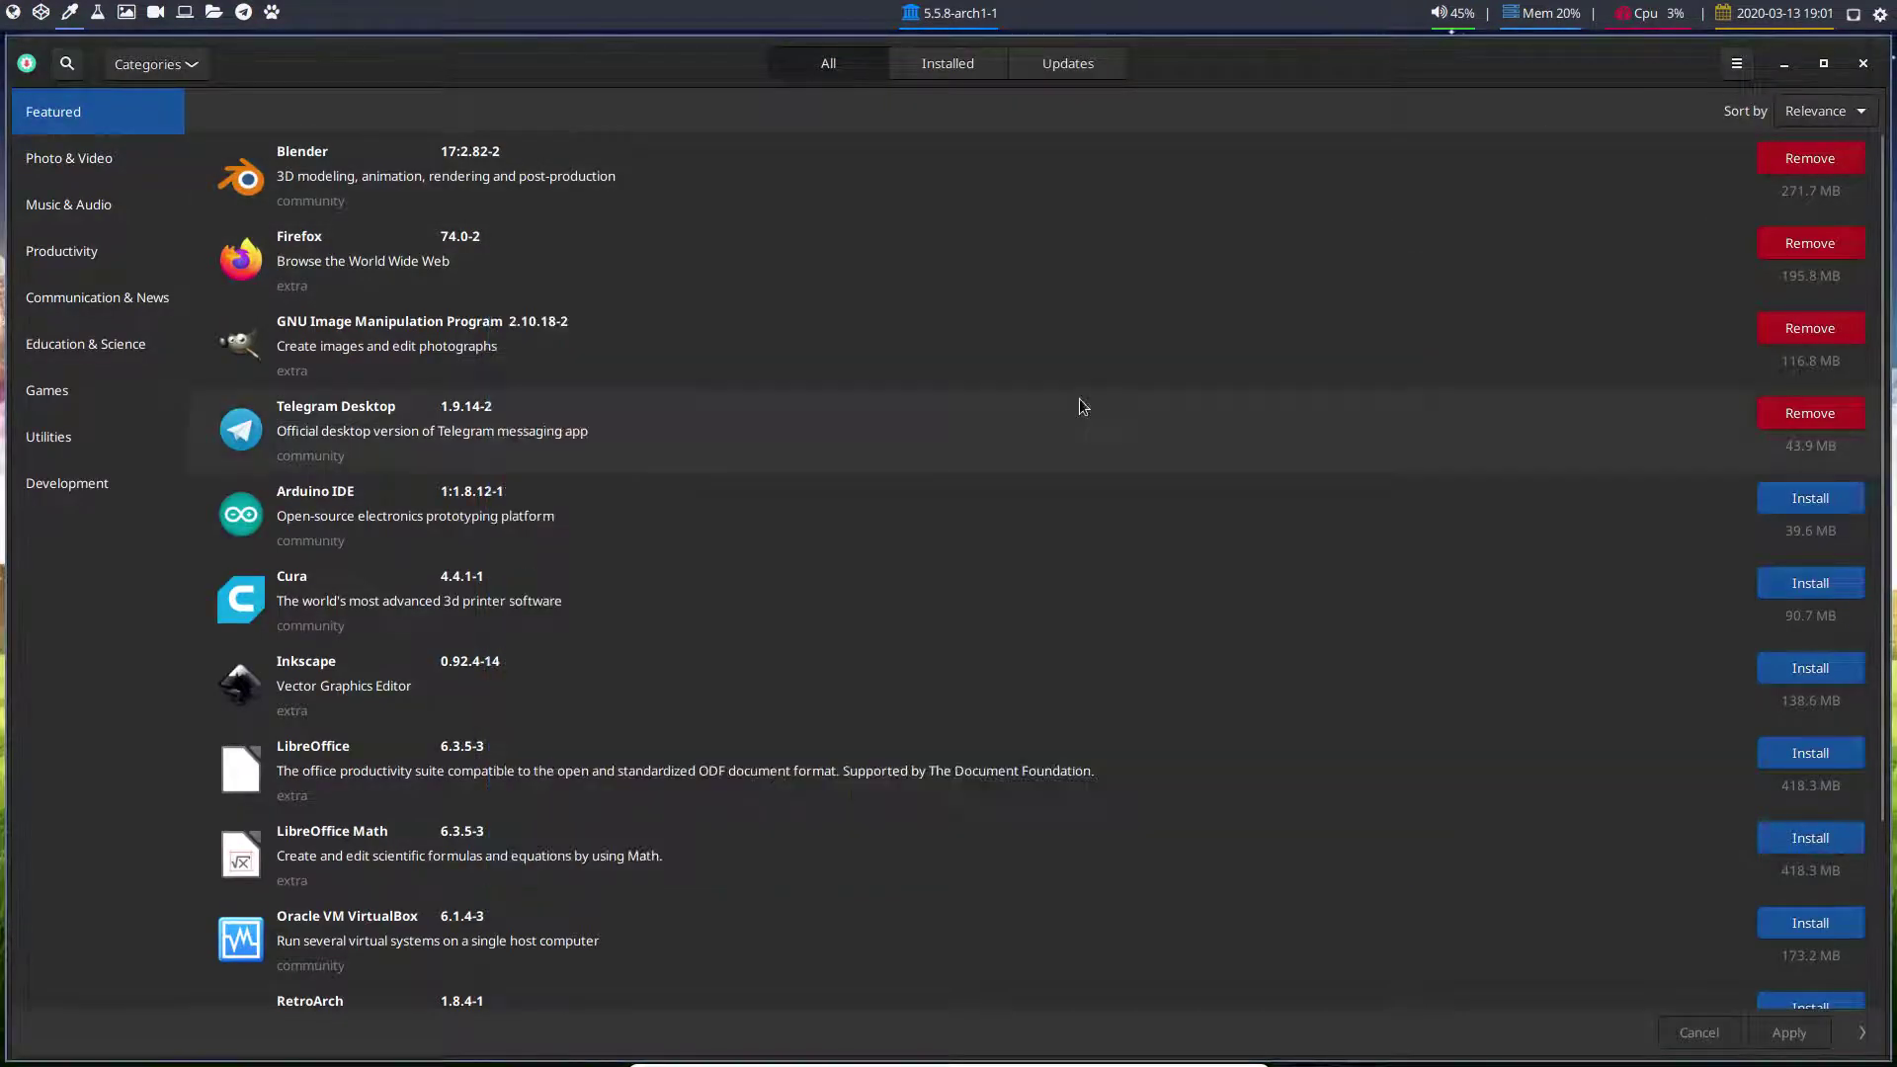
{"action": "left_click", "coordinate": [148, 65]}
{"action": "left_click", "coordinate": [189, 203]}
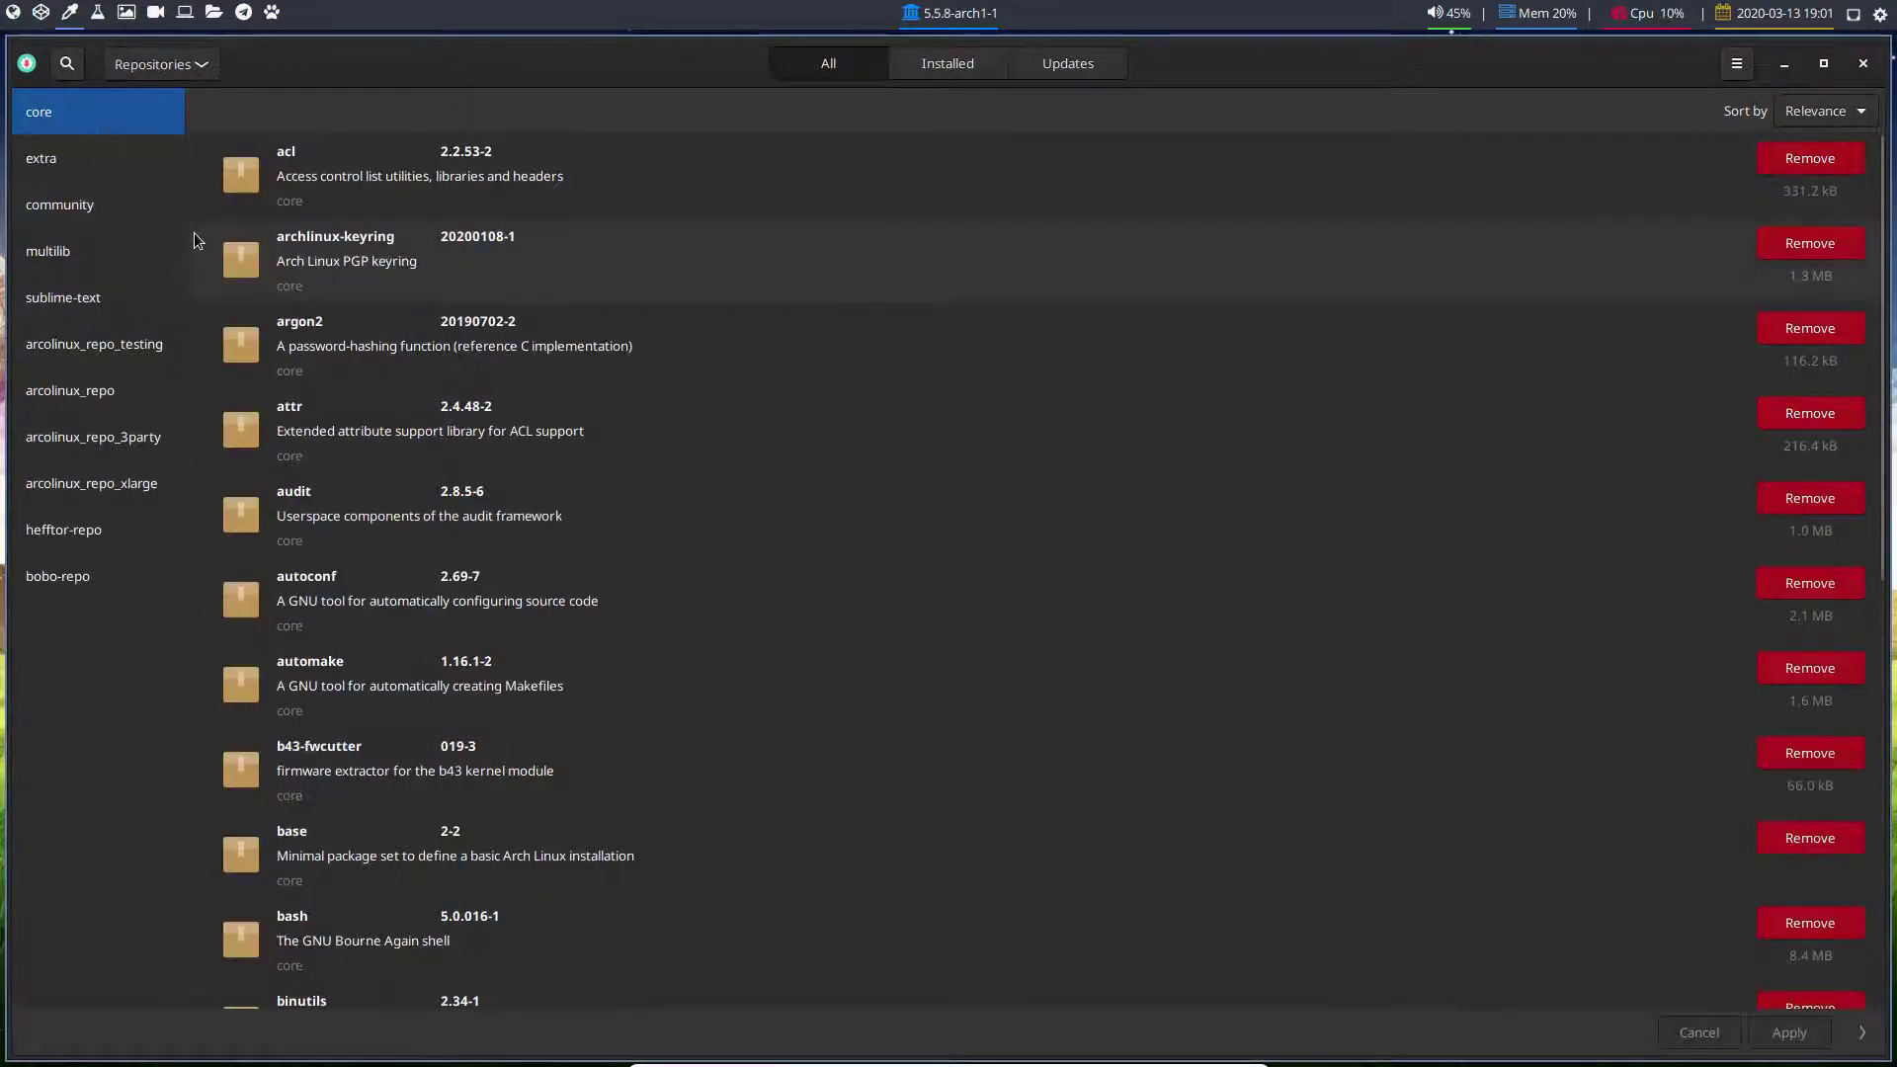
Step: Look through the packages offered in hefftor-repo and bobo-repo
{"action": "left_click", "coordinate": [96, 536]}
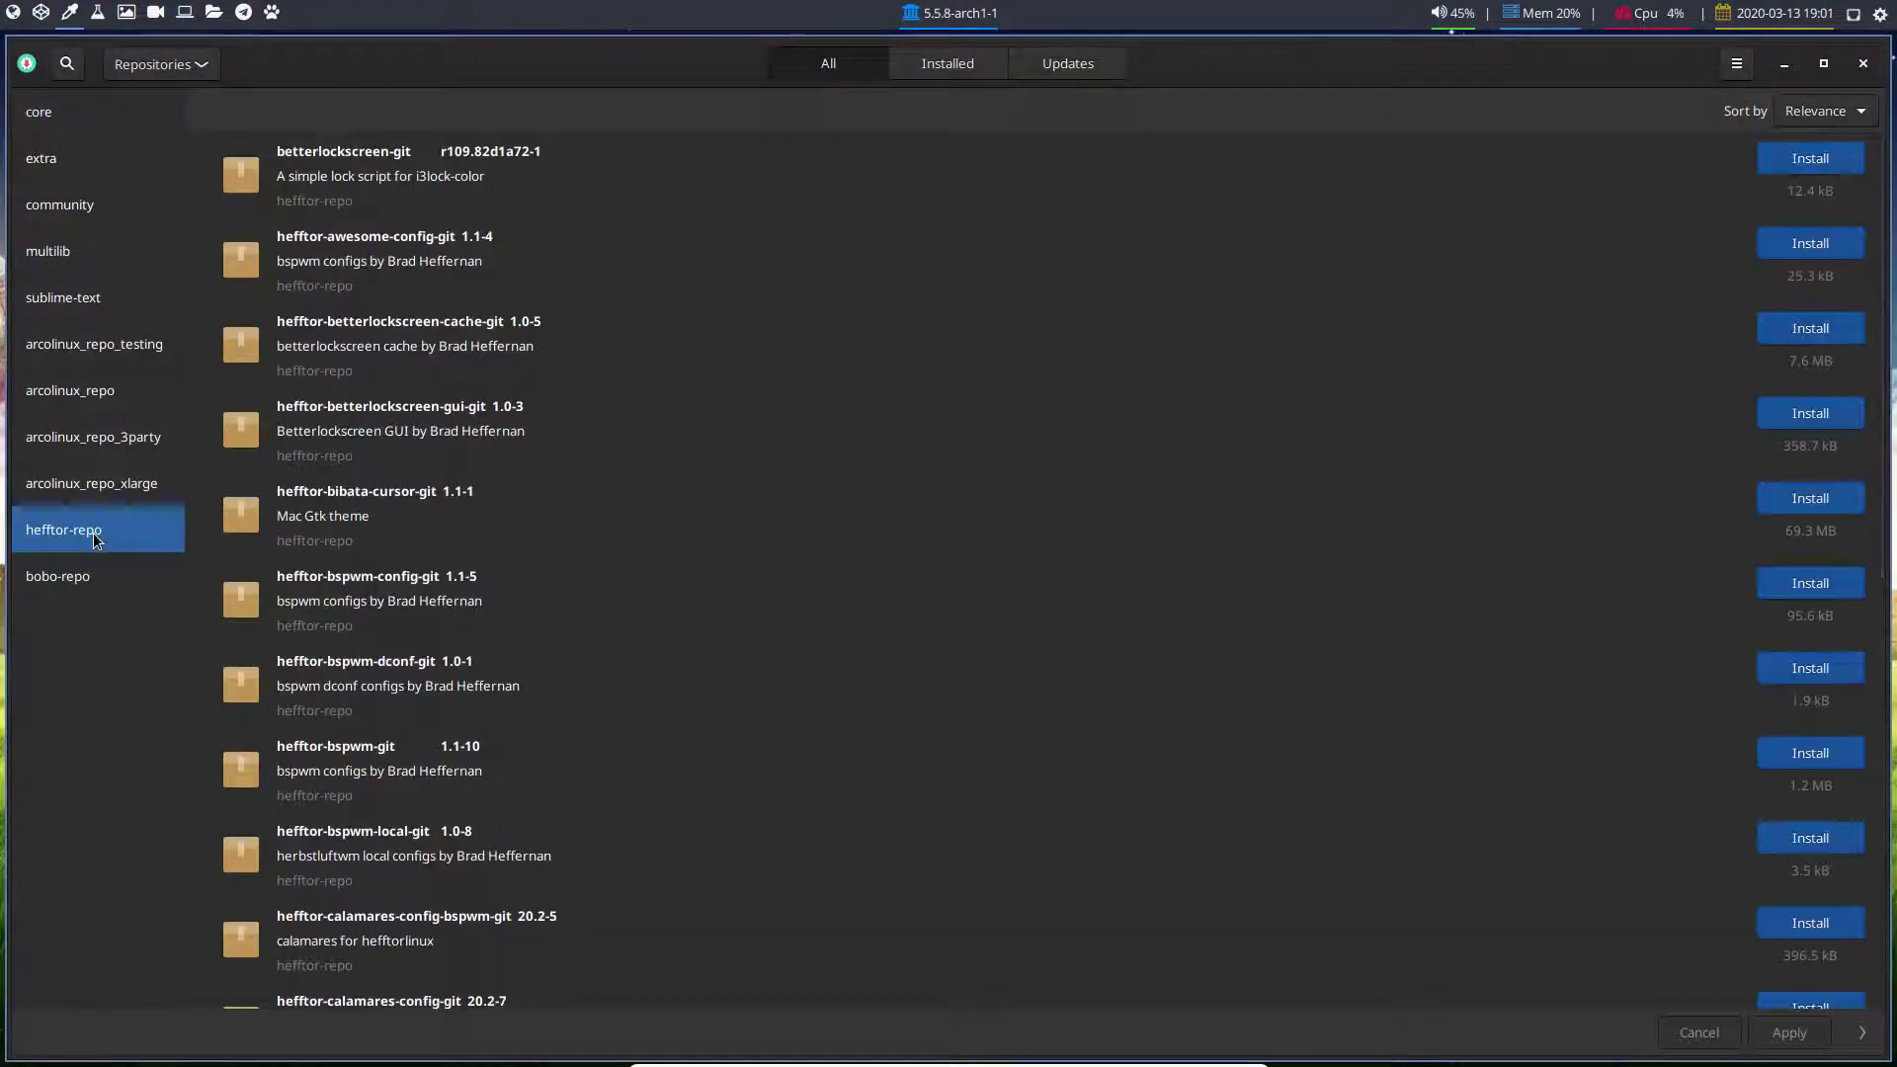
{"action": "scroll", "coordinate": [763, 621], "scroll_direction": "down", "scroll_amount": 15}
{"action": "scroll", "coordinate": [763, 629], "scroll_direction": "down", "scroll_amount": 15}
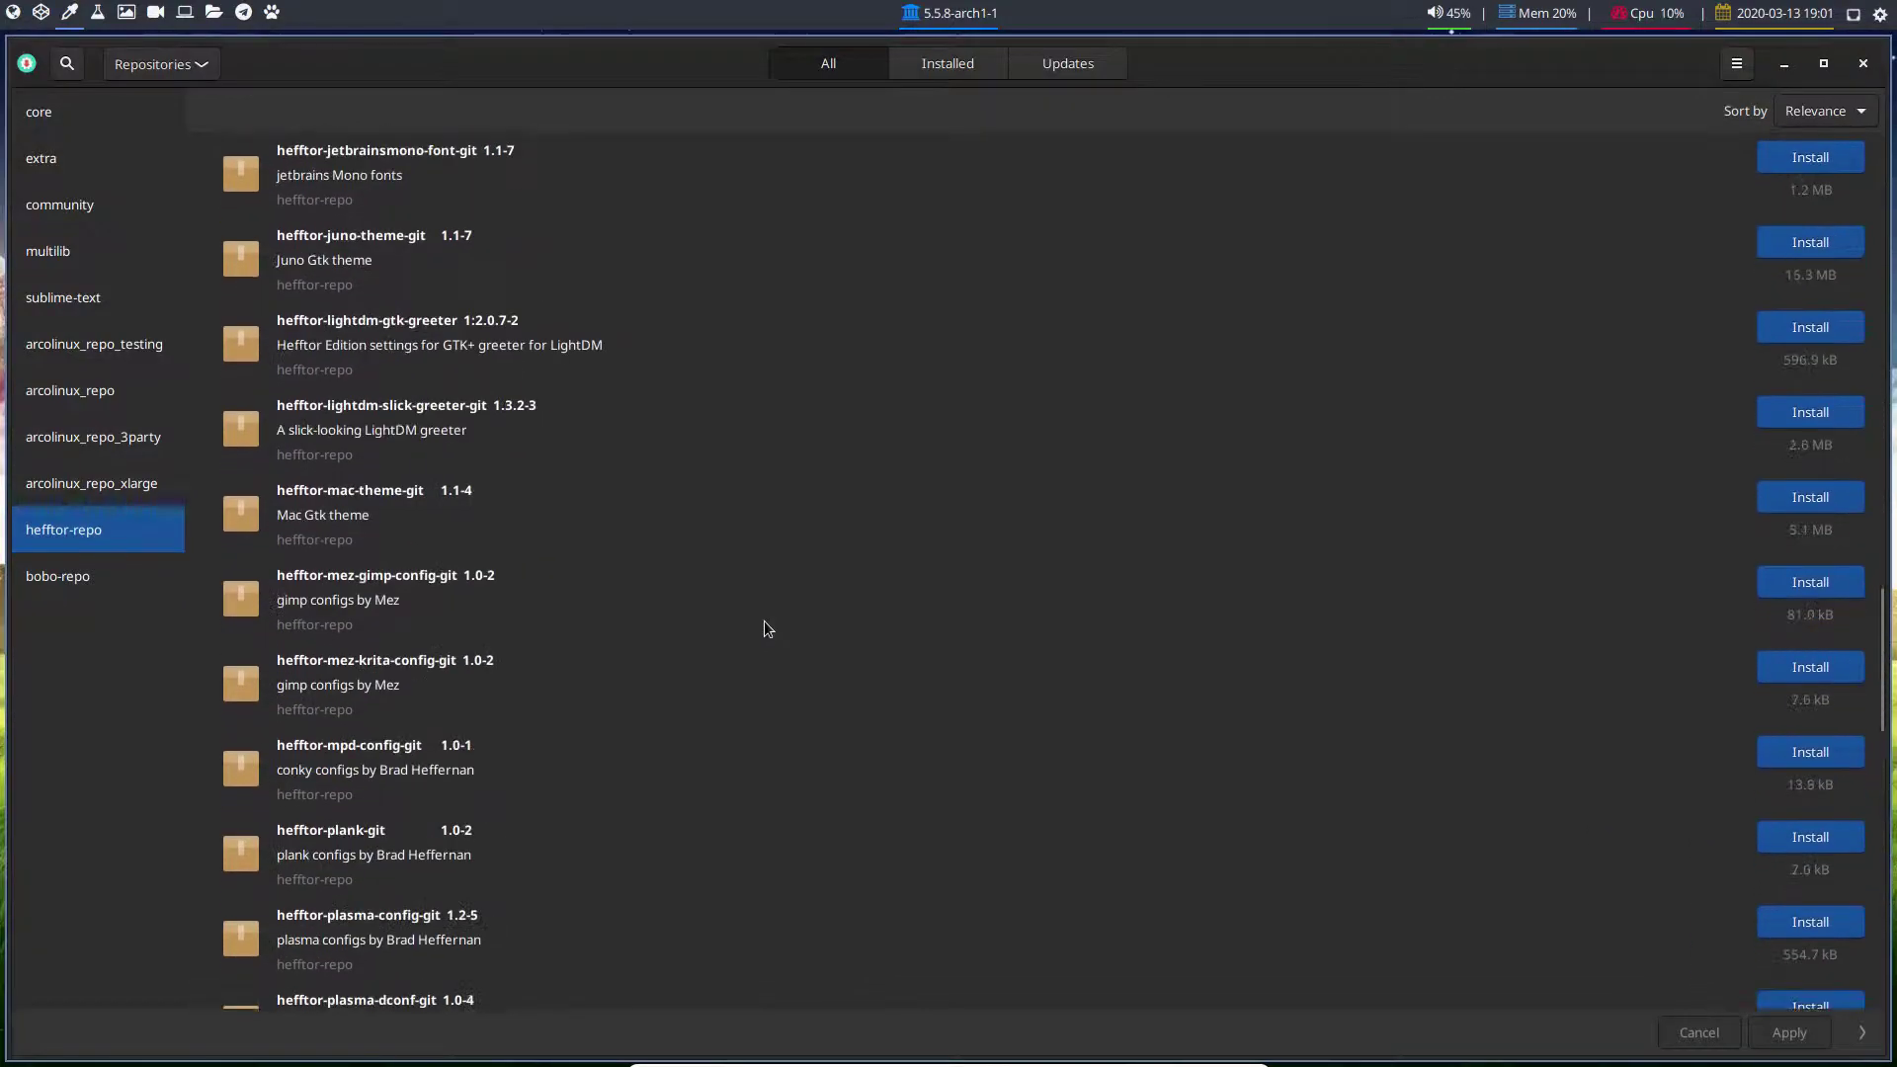
{"action": "scroll", "coordinate": [763, 629], "scroll_direction": "up", "scroll_amount": 20}
{"action": "scroll", "coordinate": [768, 629], "scroll_direction": "down", "scroll_amount": 15}
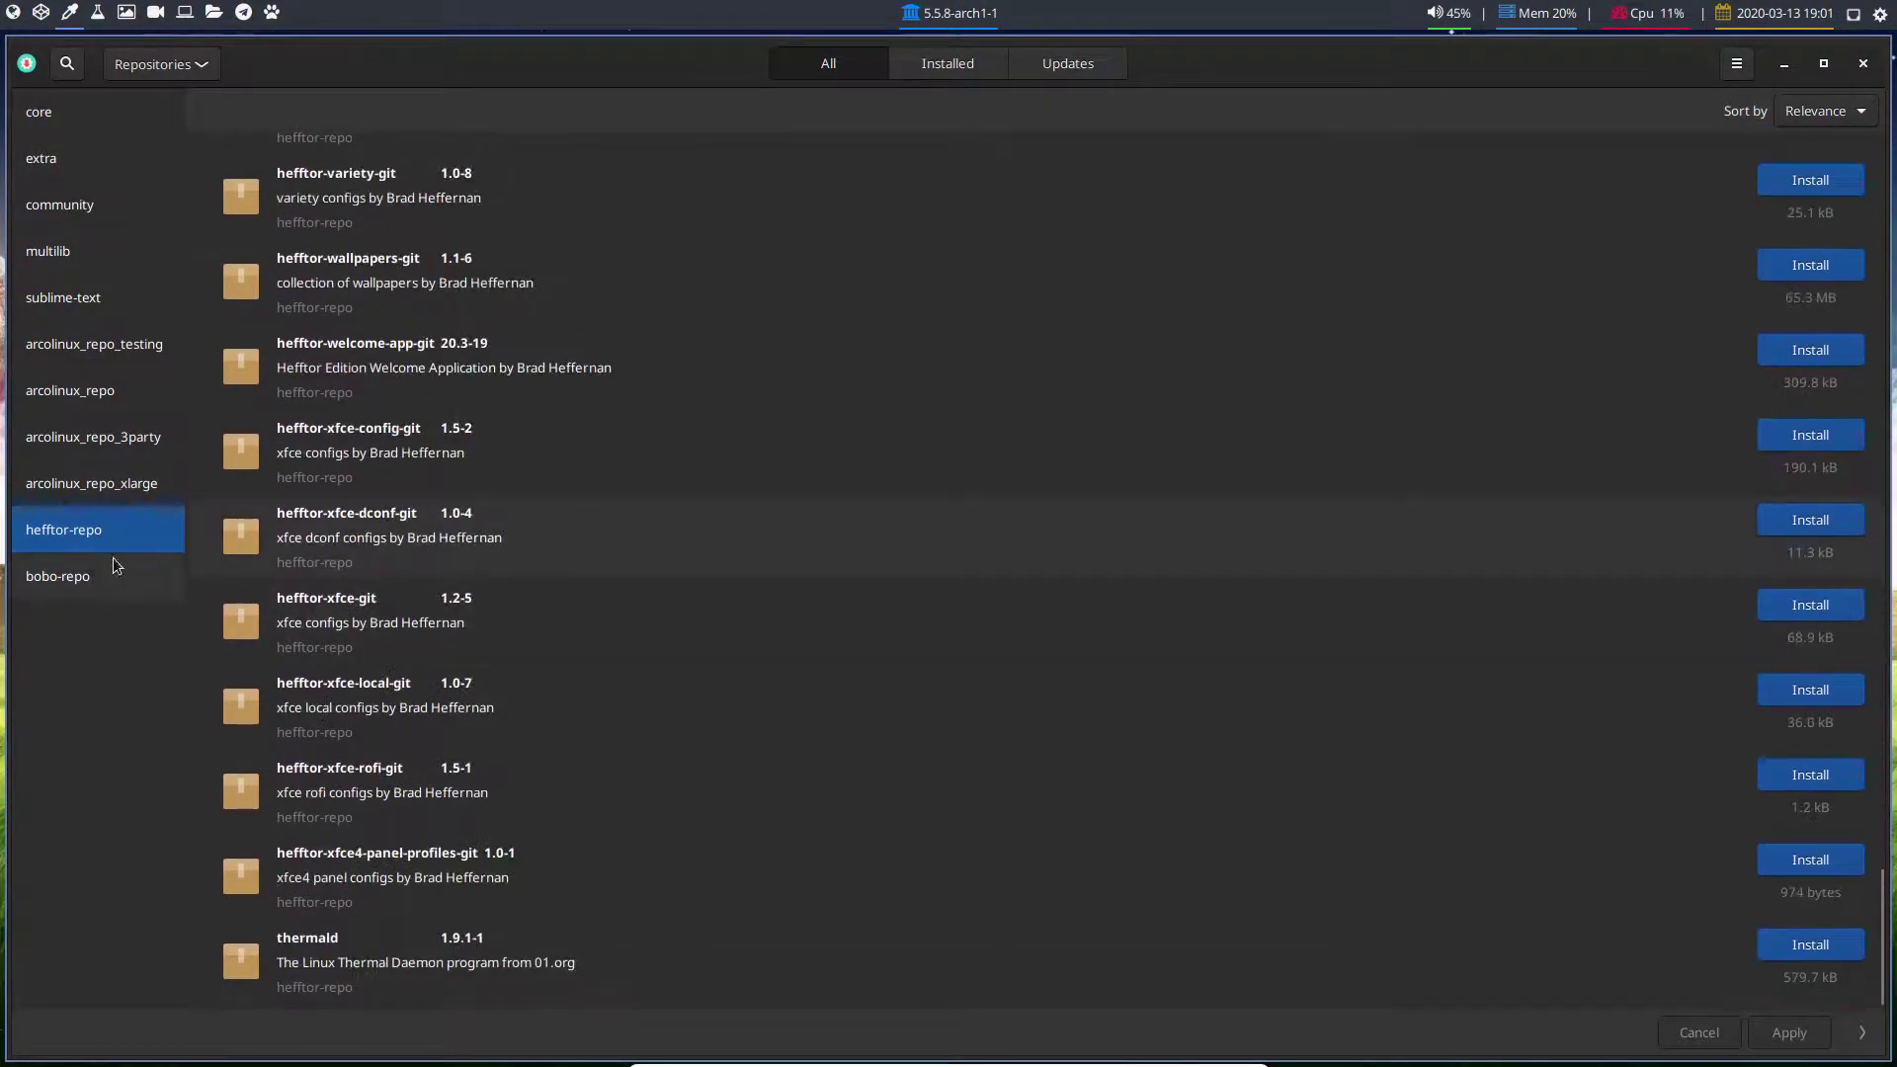
{"action": "left_click", "coordinate": [77, 577]}
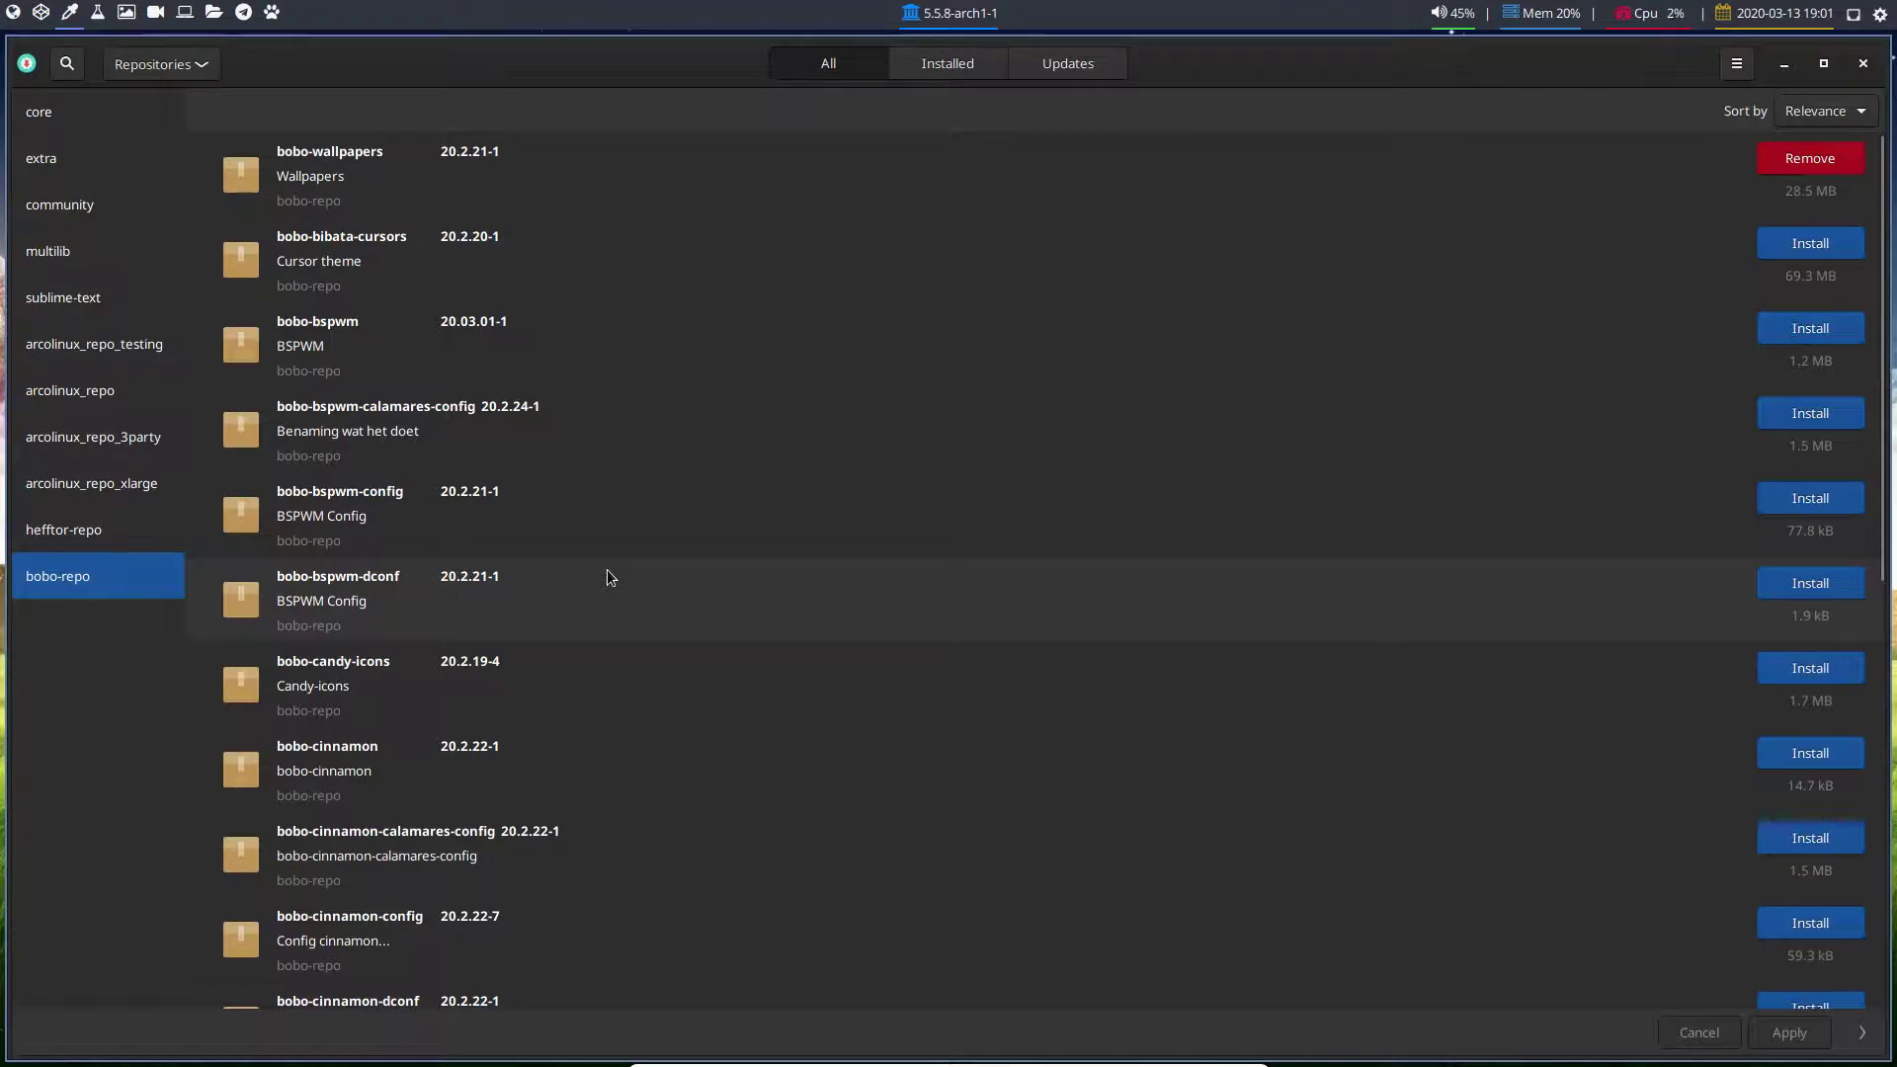
{"action": "scroll", "coordinate": [610, 571], "scroll_direction": "down", "scroll_amount": 15}
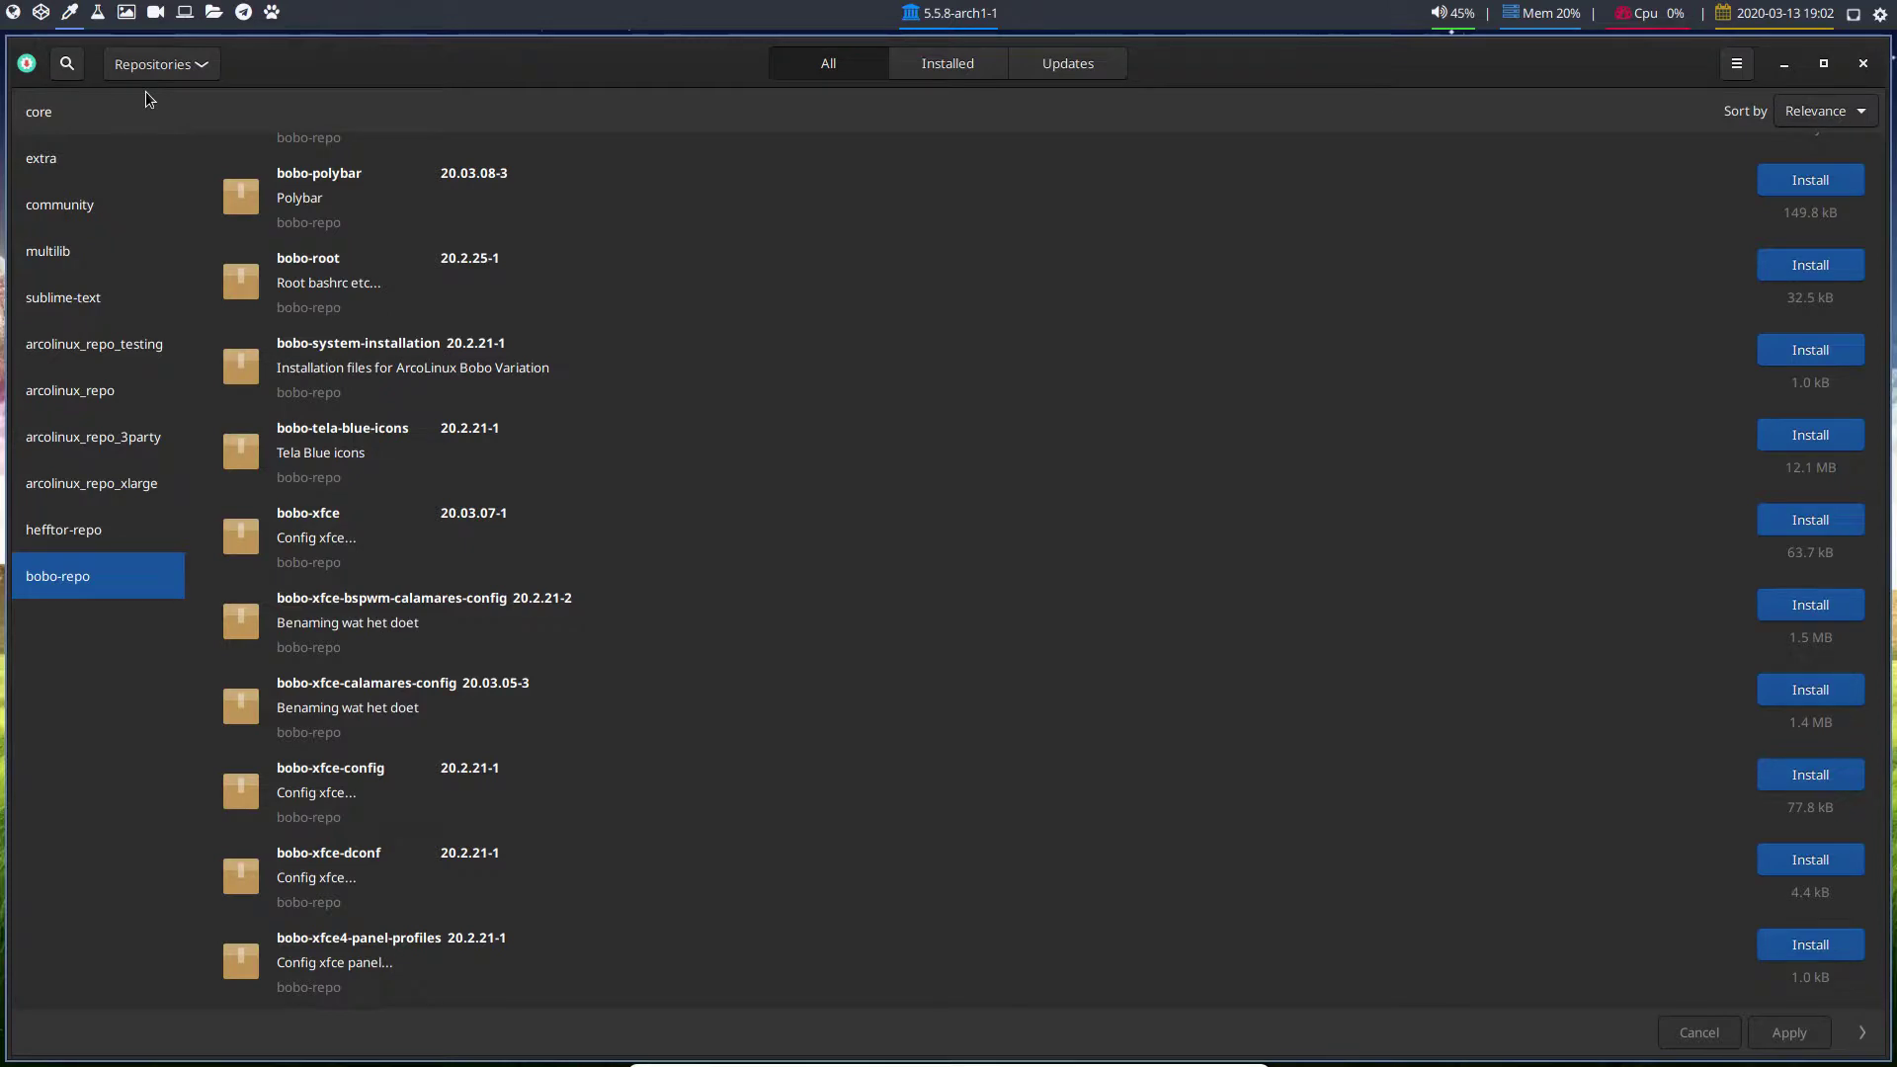
Step: Return to the terminal and ArchWiki workspace and look through the active Arch-based distributions on the wiki page
{"action": "left_click", "coordinate": [36, 15]}
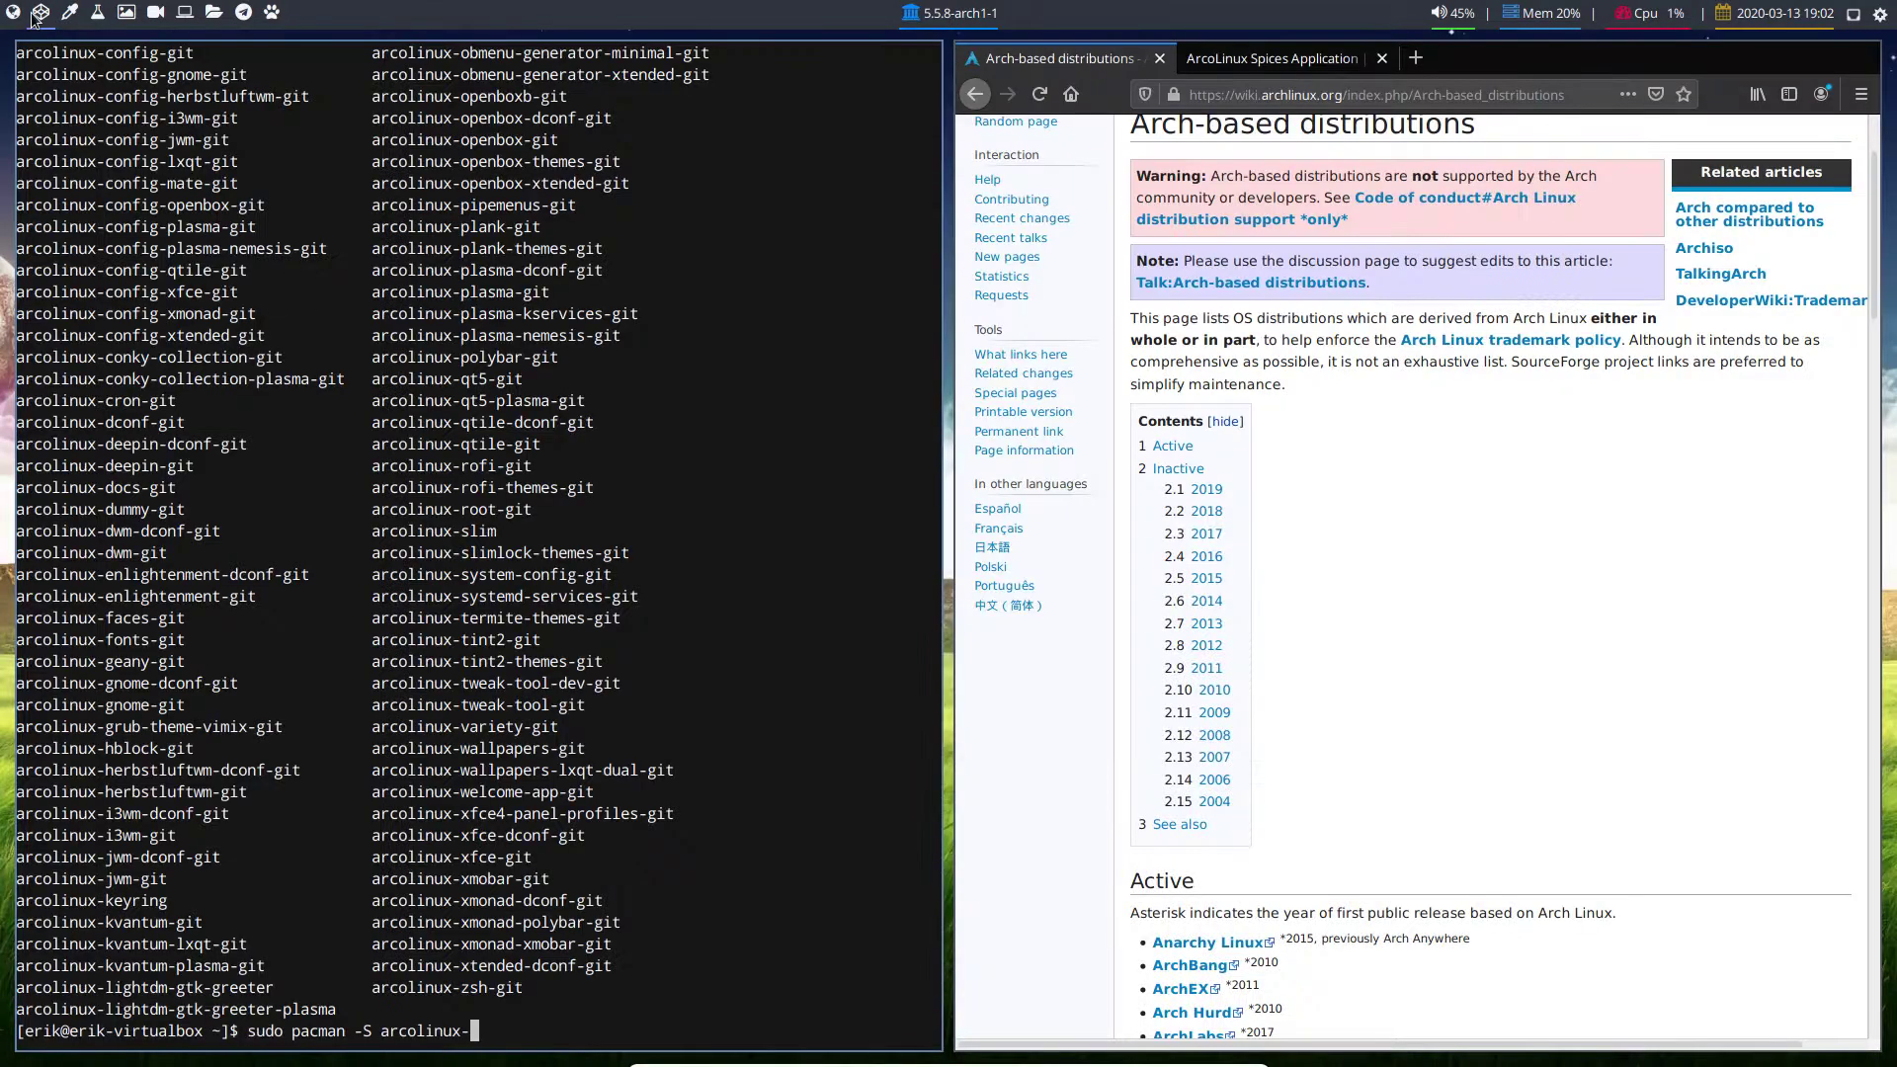
{"action": "scroll", "coordinate": [1518, 513], "scroll_direction": "down", "scroll_amount": 8}
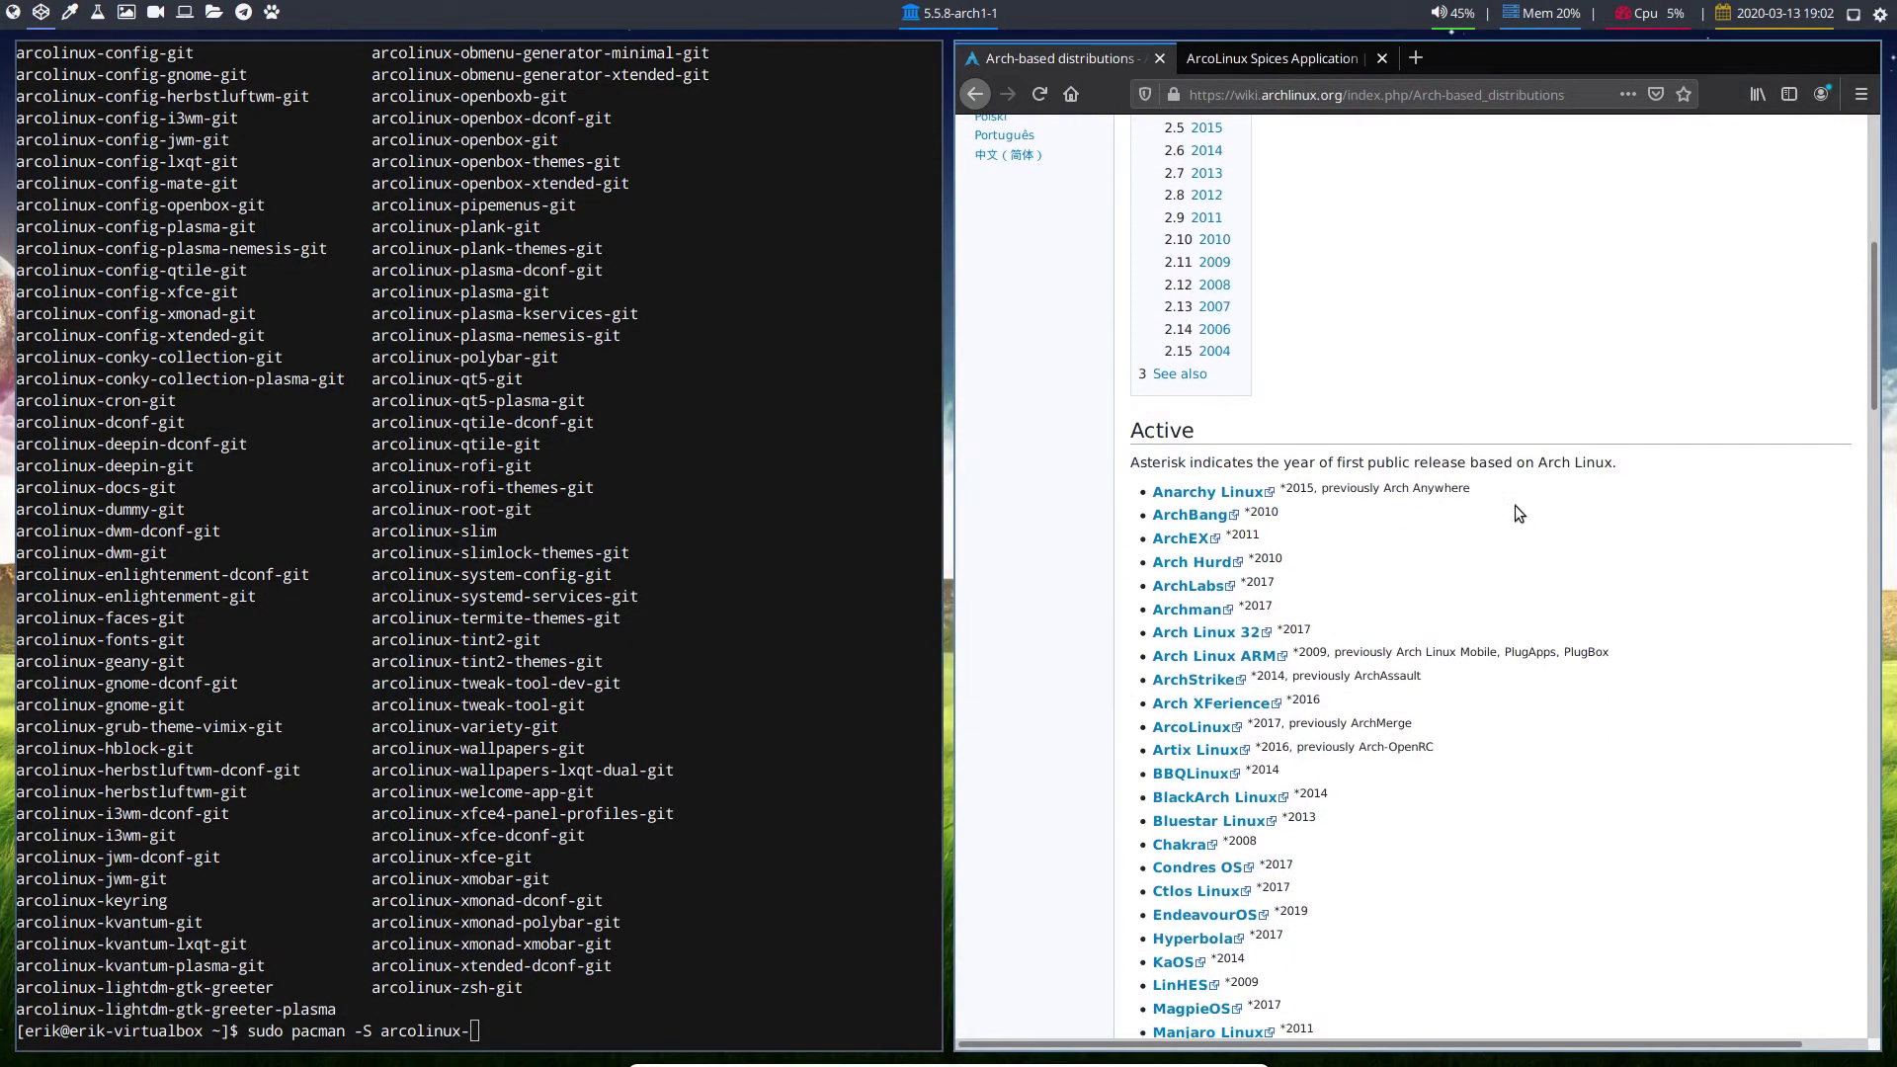
{"action": "scroll", "coordinate": [1519, 513], "scroll_direction": "down", "scroll_amount": 9}
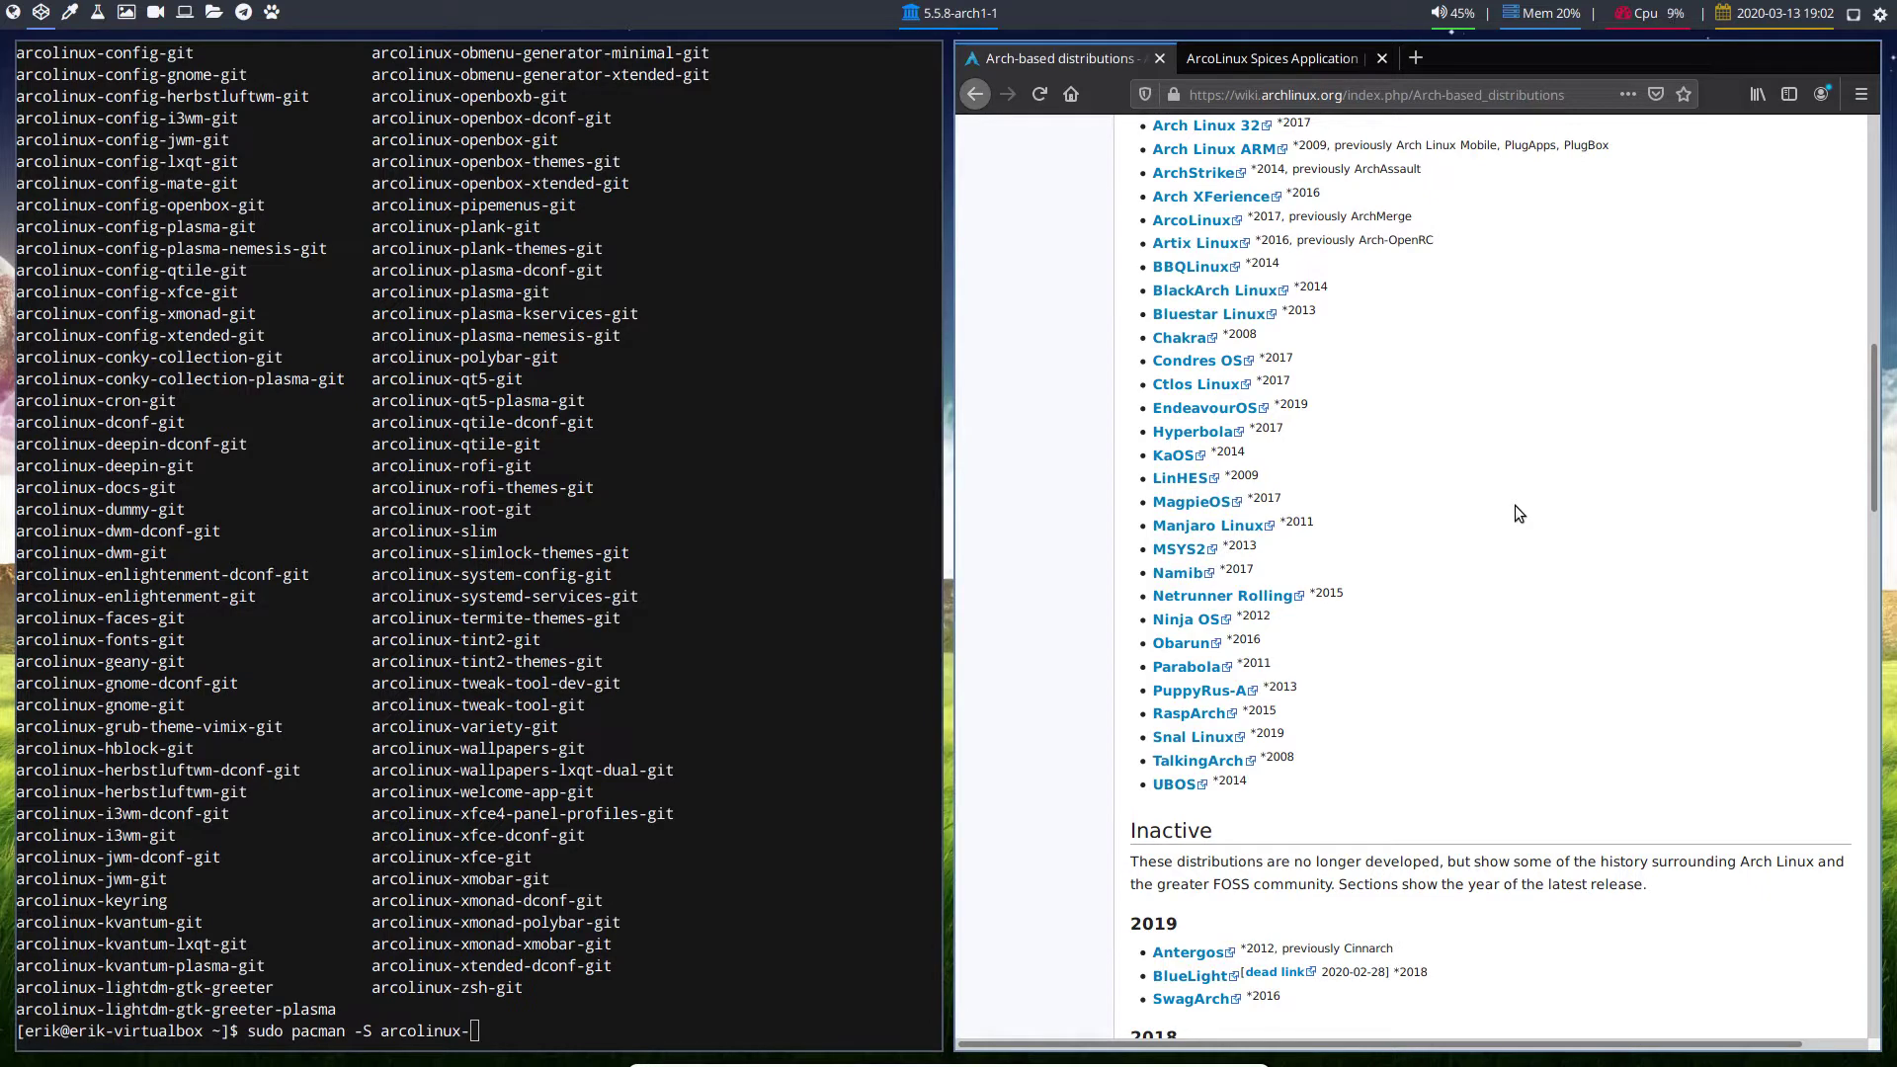
{"action": "left_click", "coordinate": [877, 241]}
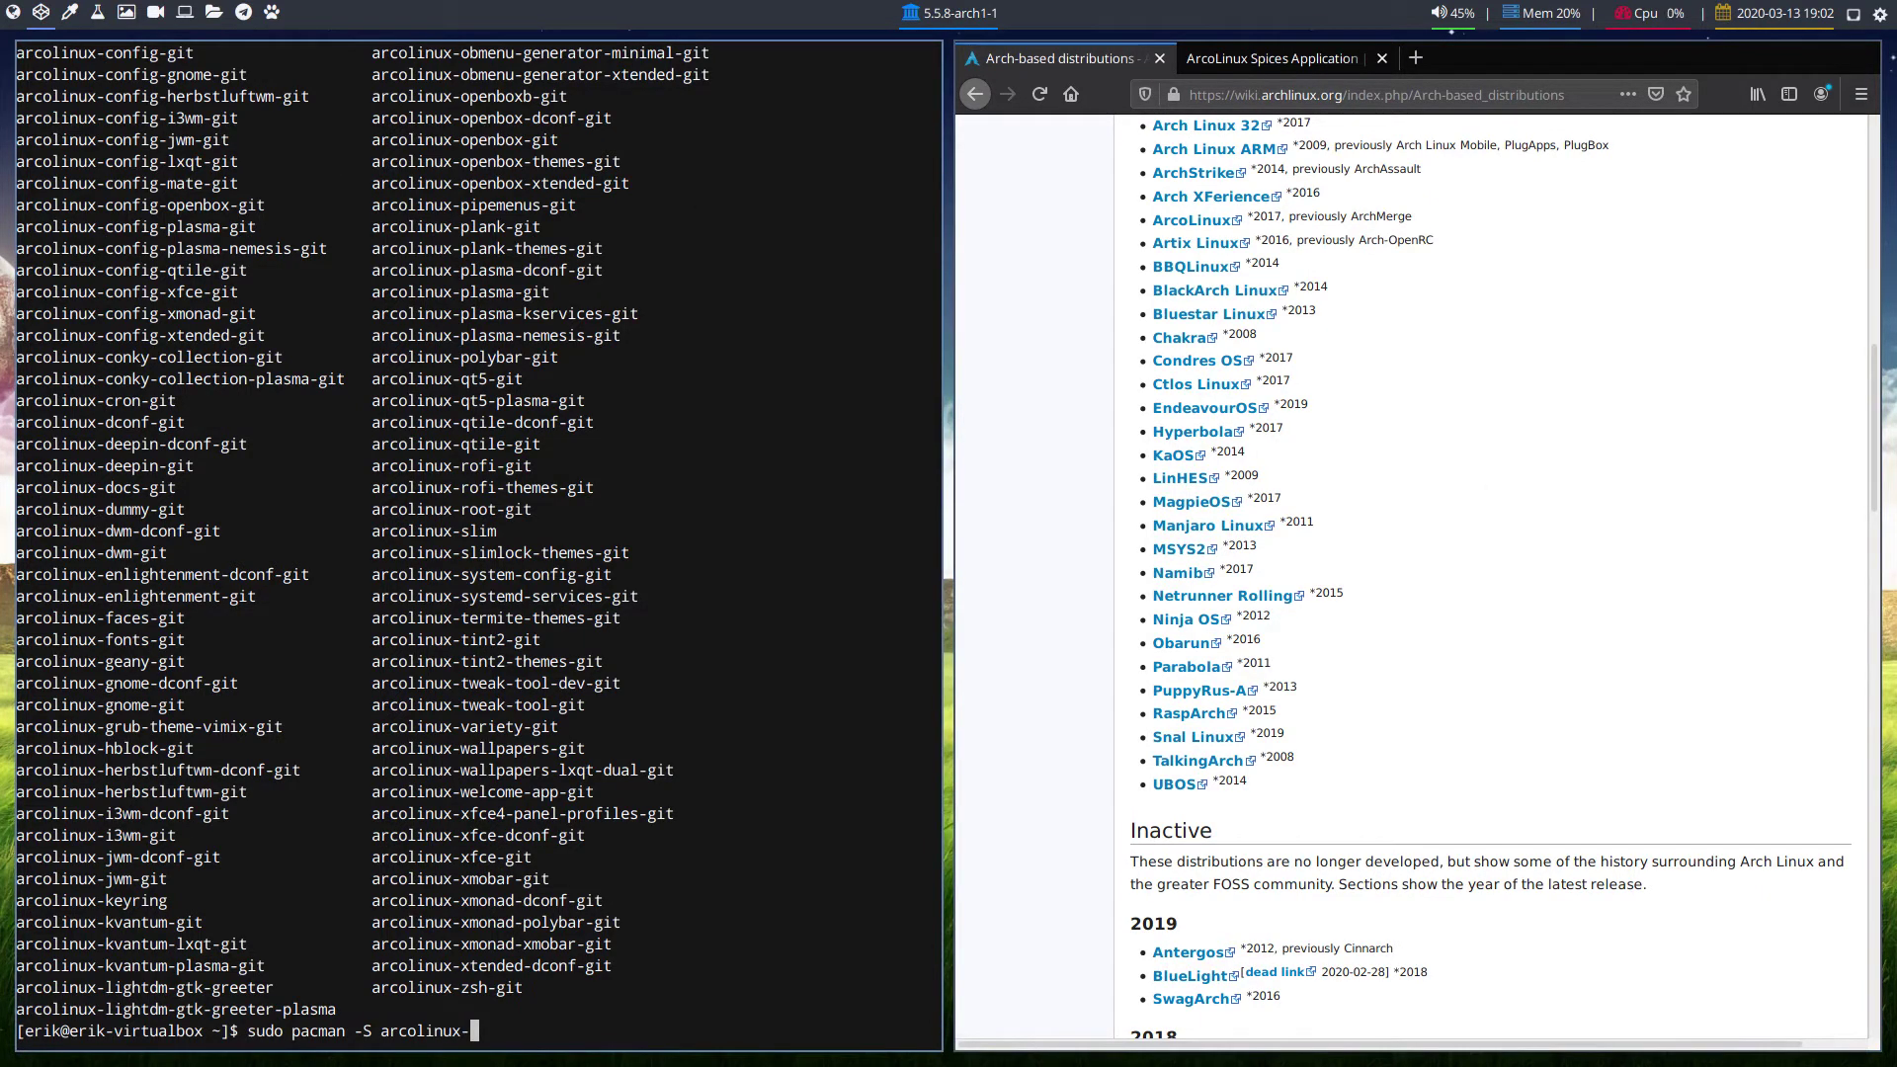